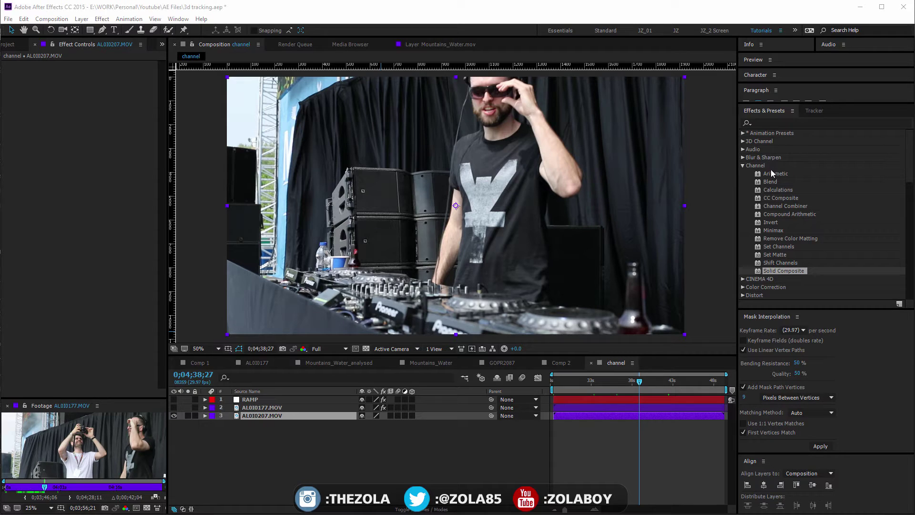
Look through the effects in the Channel category, from Arithmetic and Blend to Compound Arithmetic and Invert
shift+click(766, 174)
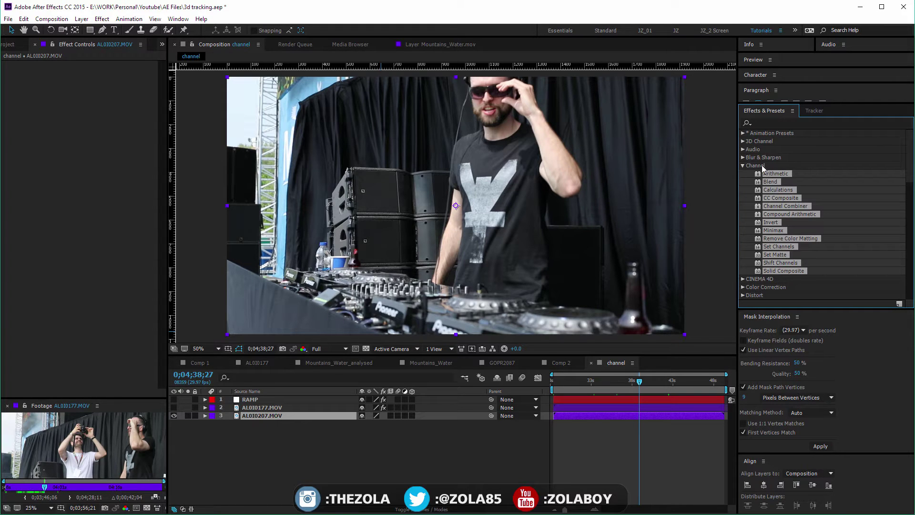
click(765, 175)
click(773, 184)
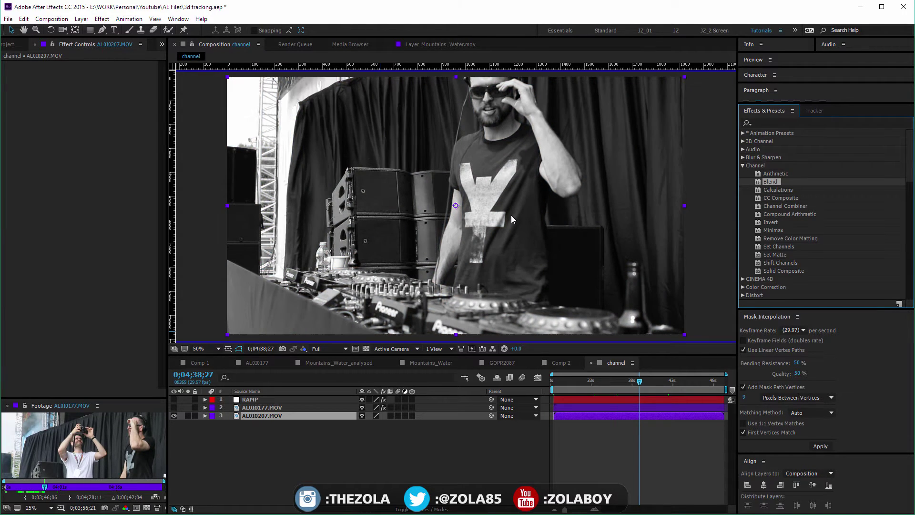
key(alt+3)
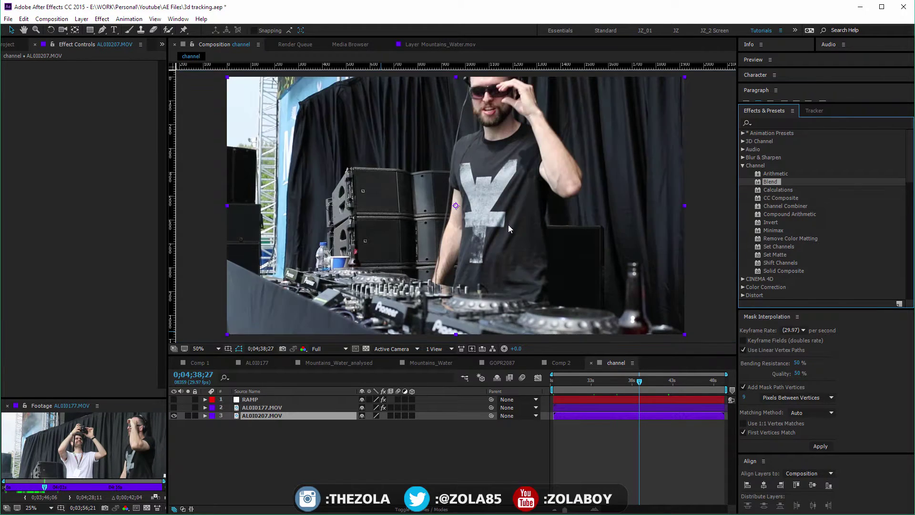
click(777, 197)
click(774, 206)
click(773, 214)
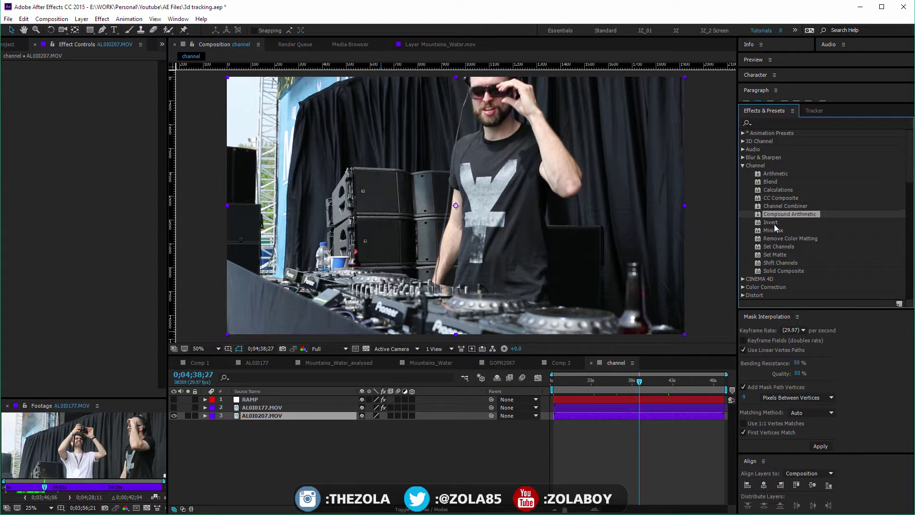
click(773, 222)
Compare the footage's blue channel with its full-colour image in the composition view
key(alt+3)
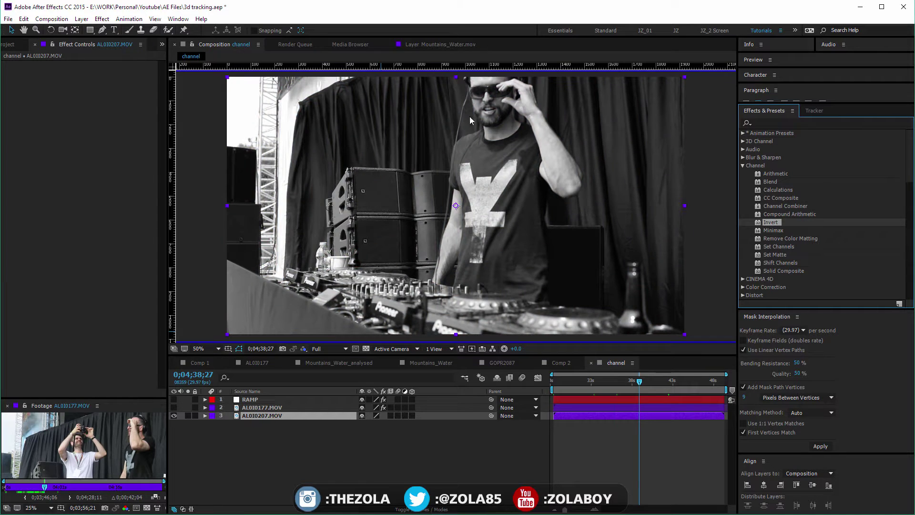
key(alt+3)
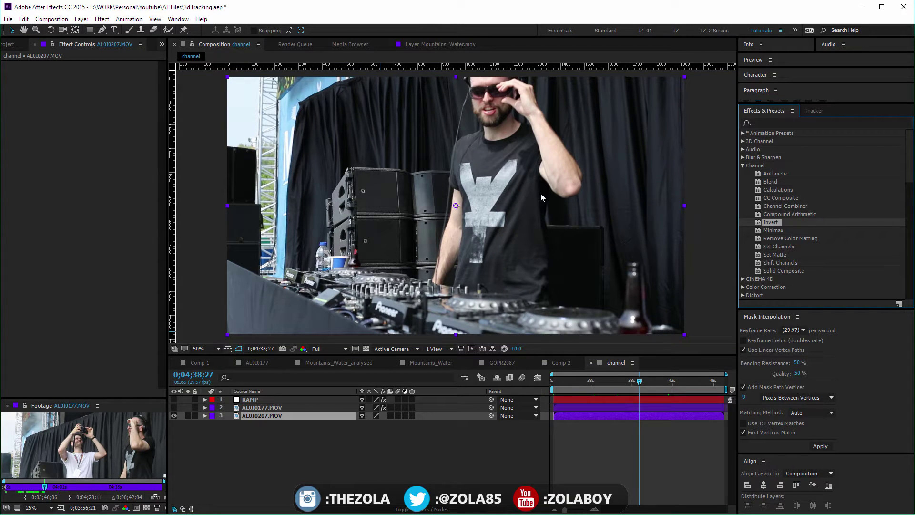
key(alt+3)
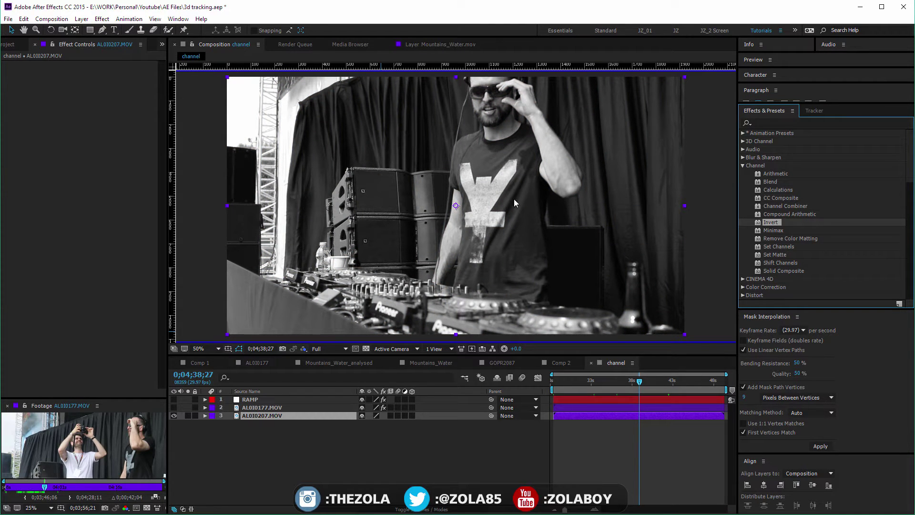
key(alt+3)
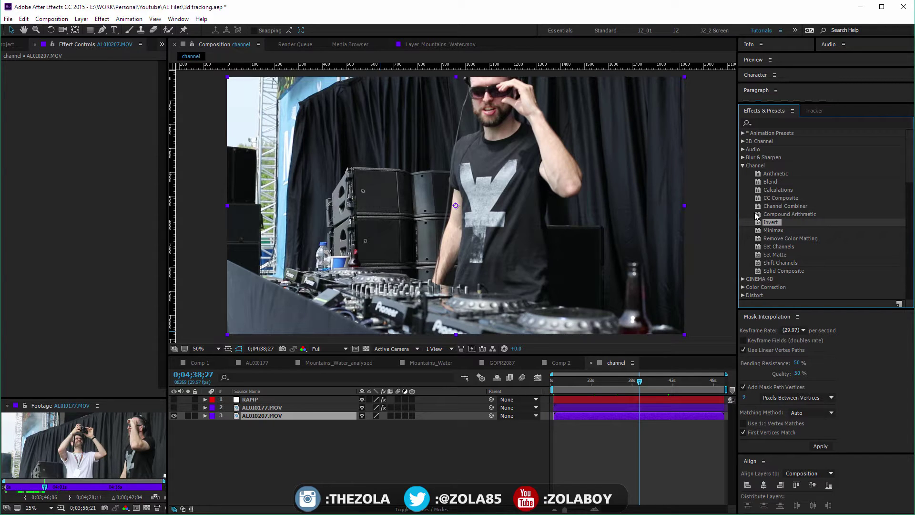
Apply the Arithmetic effect to the AL0I0207.MOV layer with Red Value 56, Green Value 46 and Blue Value 46
click(776, 175)
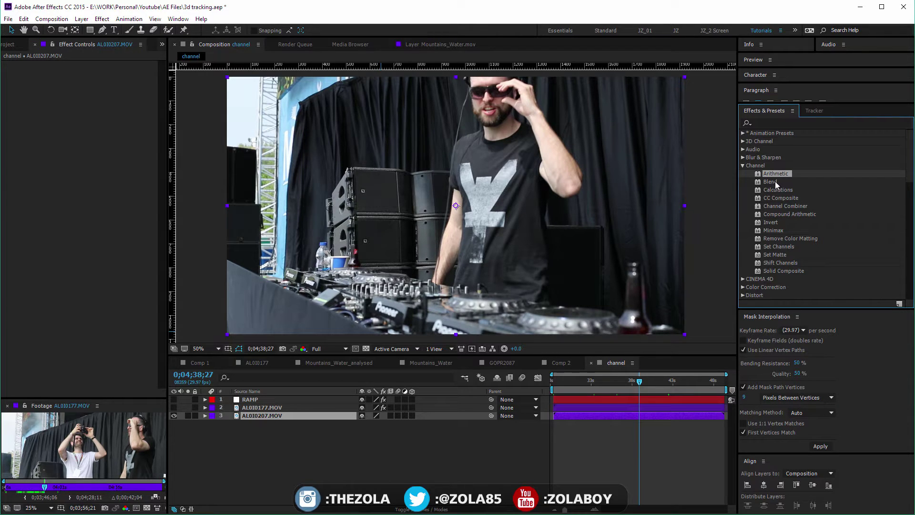
drag(780, 175, 279, 415)
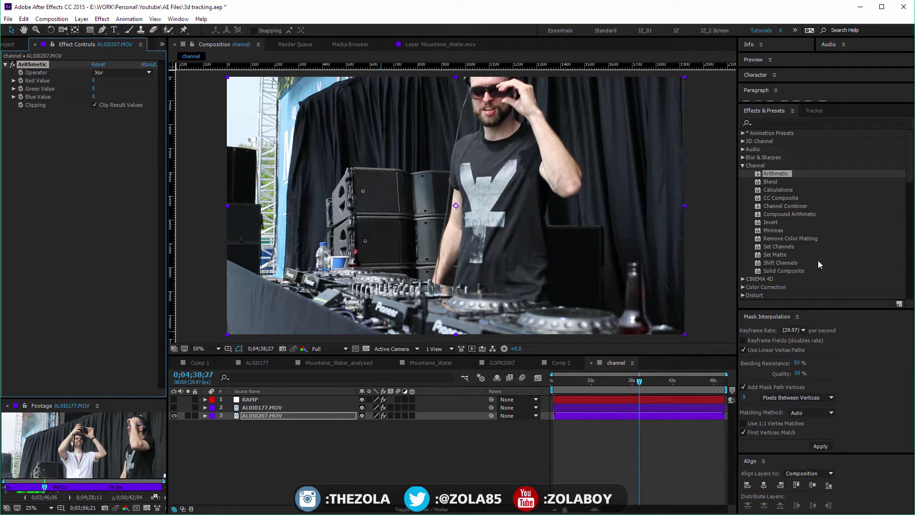
click(108, 72)
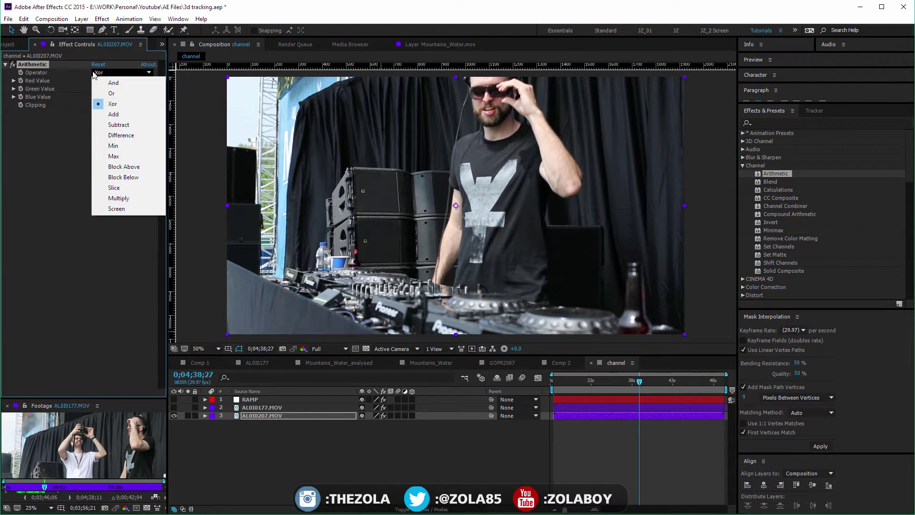
click(68, 125)
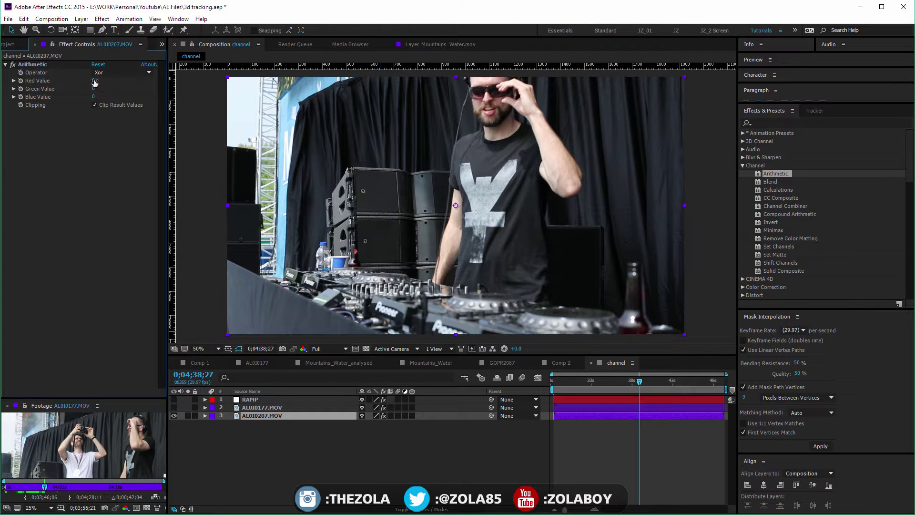
drag(94, 81, 121, 97)
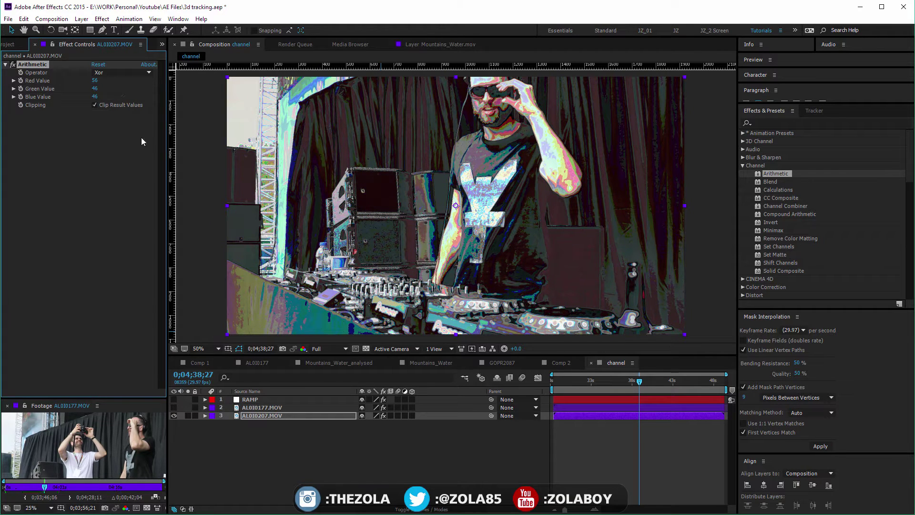
Set the Arithmetic operator to Or with Red Value 139, Green Value 77 and Blue Value 77, and check it on other frames
click(106, 74)
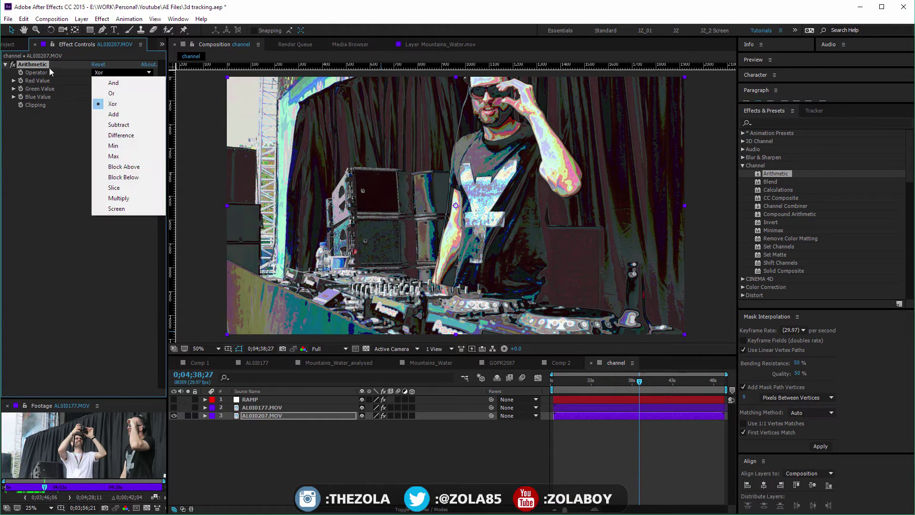
click(125, 93)
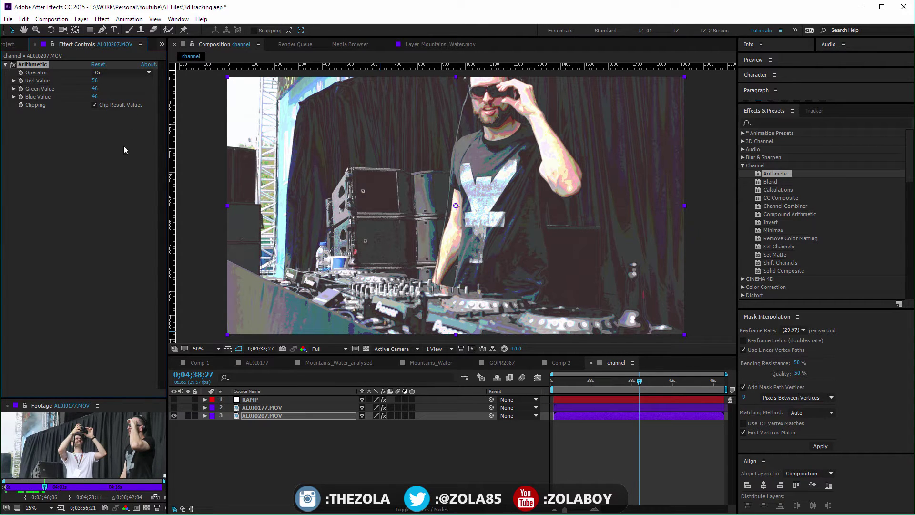
drag(95, 89, 137, 85)
drag(591, 380, 657, 382)
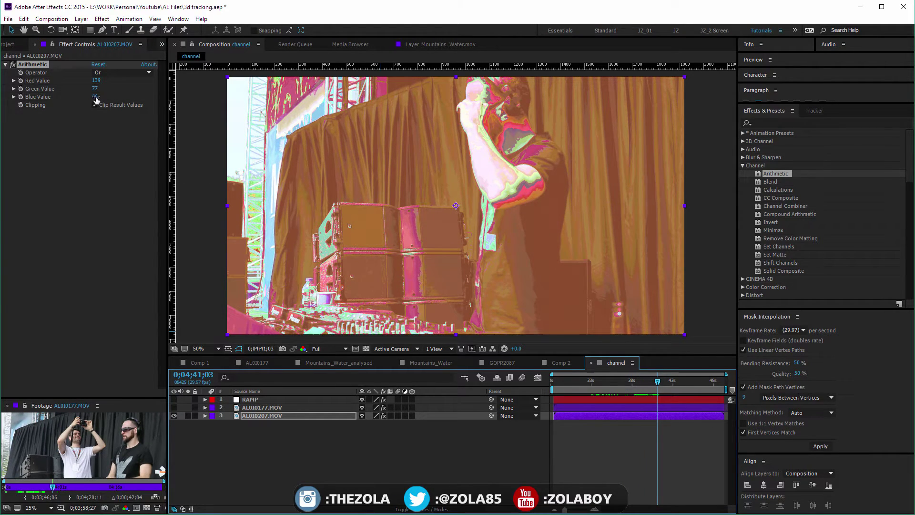
drag(94, 97, 130, 97)
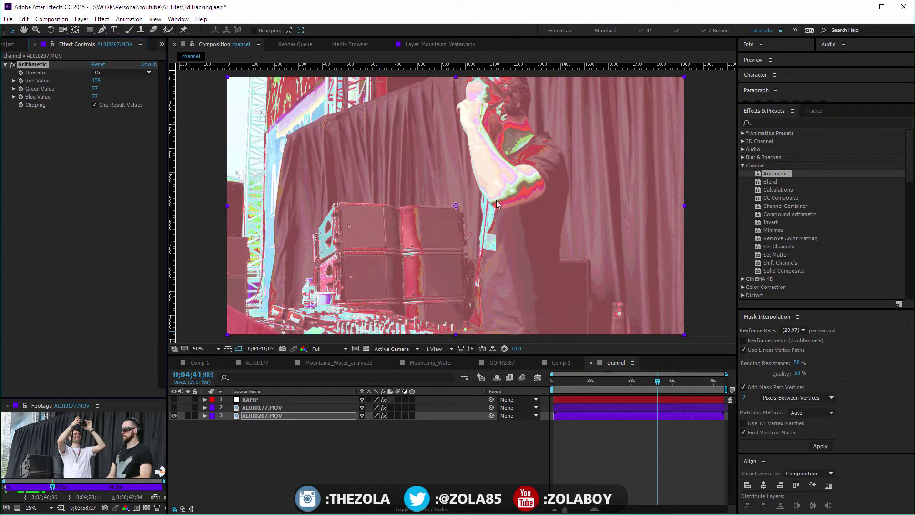
drag(576, 380, 609, 382)
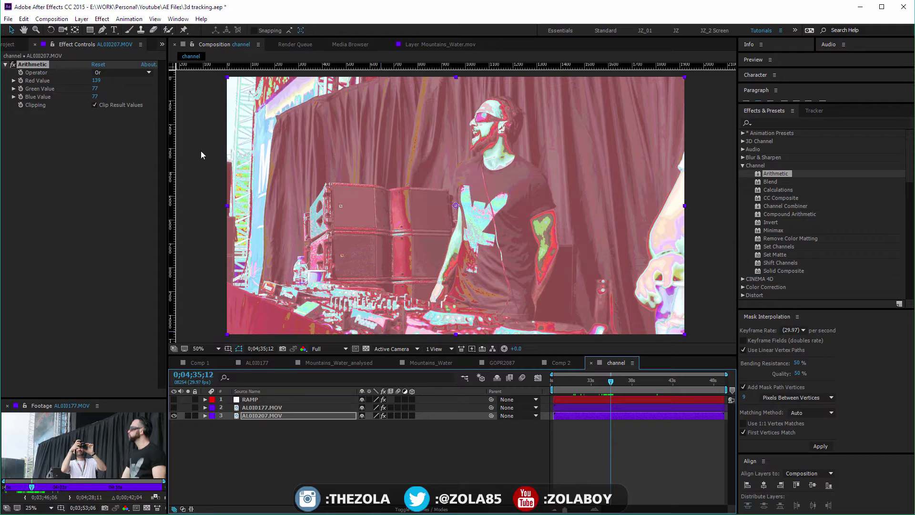
Turn off the Arithmetic effect and apply the Stylize Posterize effect to the same layer with Level 6
click(13, 64)
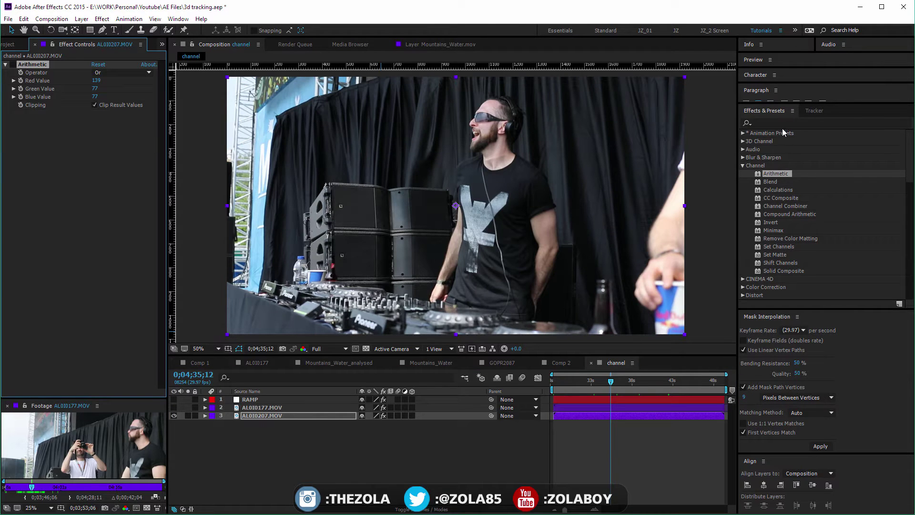
click(758, 123)
text(poster)
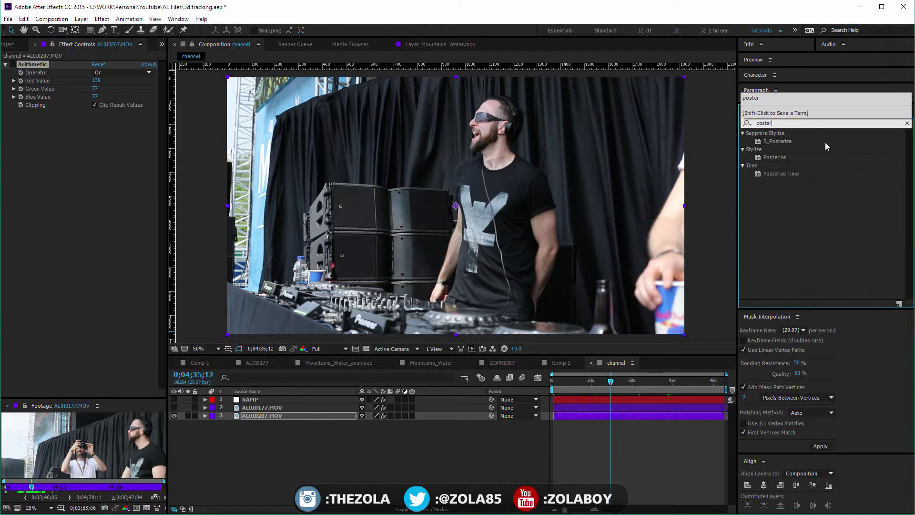
drag(774, 158, 139, 194)
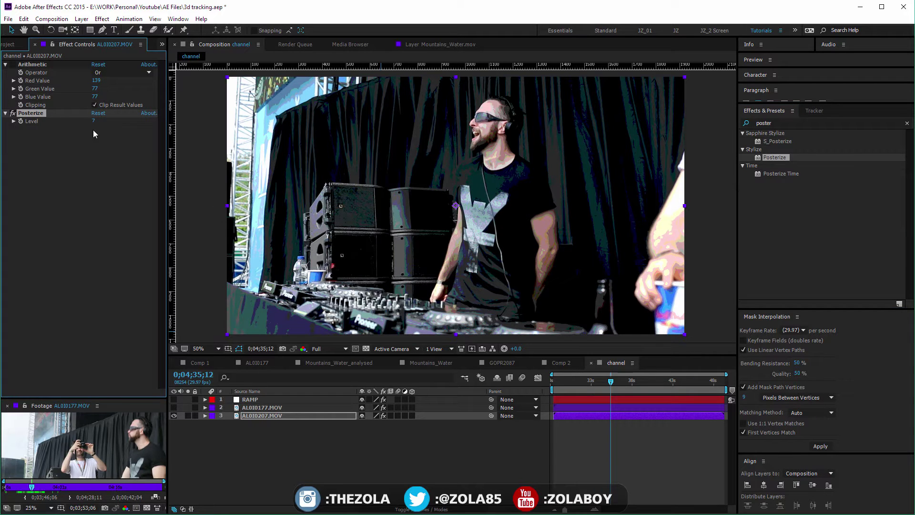
mouse_move(95, 121)
mouse_down()
mouse_move(138, 128)
mouse_move(70, 131)
mouse_move(169, 125)
mouse_move(90, 126)
mouse_up()
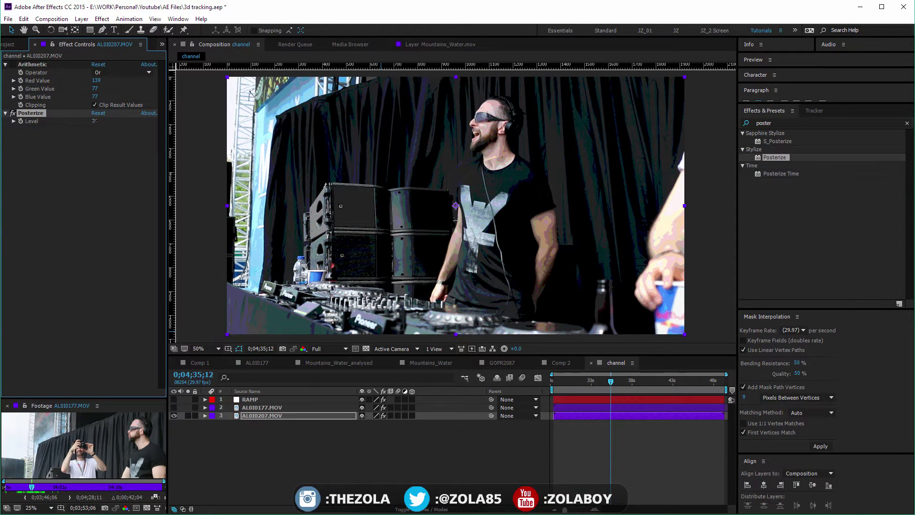
drag(94, 122, 88, 121)
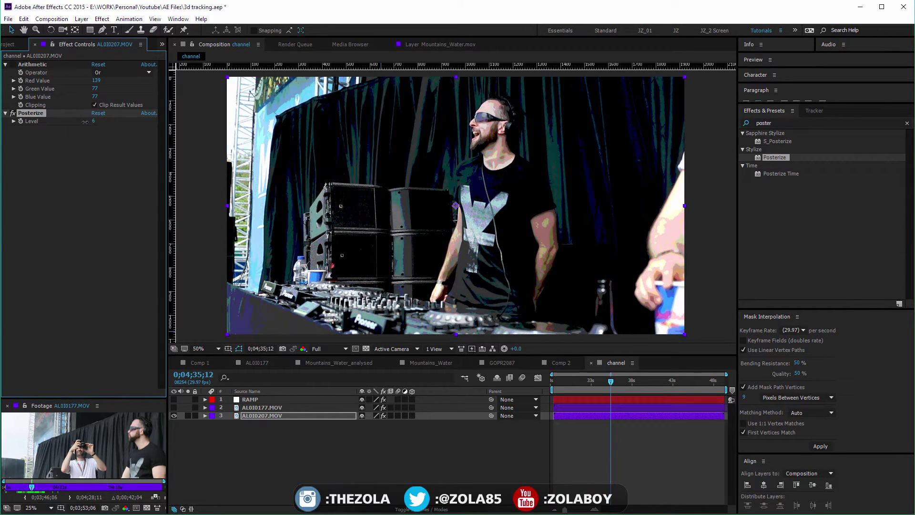
Turn off Posterize and re-enable Arithmetic with its operator set to Difference
click(13, 113)
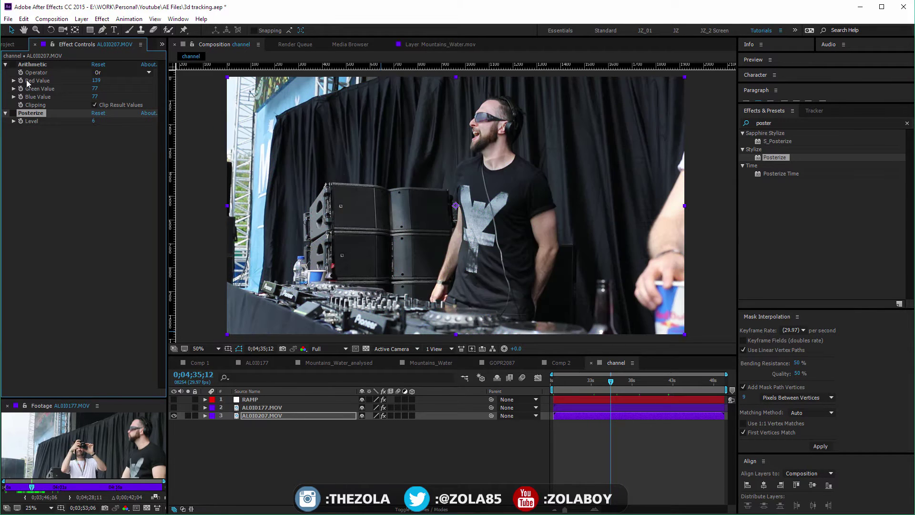
click(13, 64)
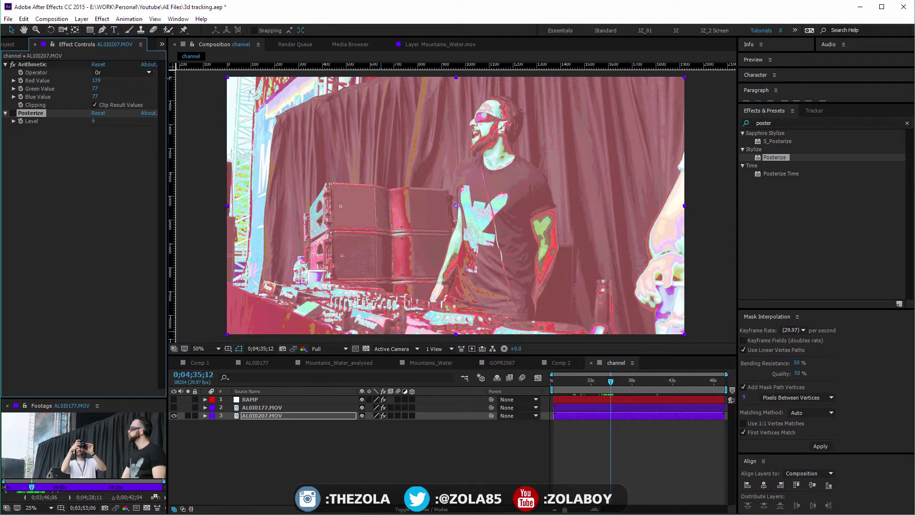
click(138, 73)
click(119, 136)
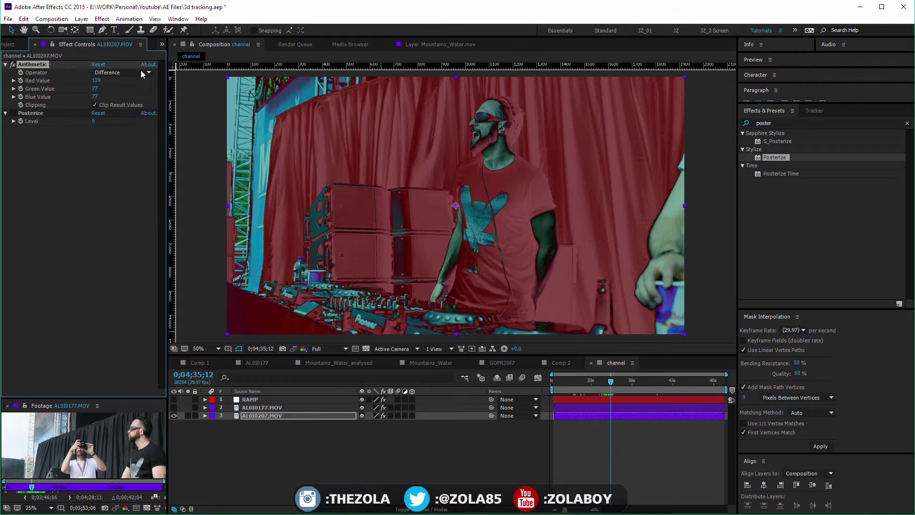
Set the Arithmetic operator to Subtract, with Green Value 0 and Red Value 84
click(142, 72)
click(120, 125)
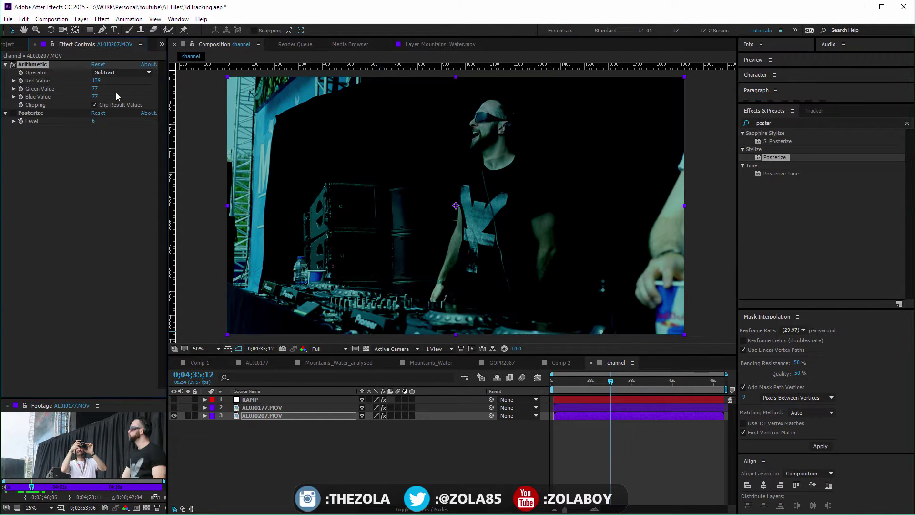
drag(97, 90, 38, 90)
drag(96, 80, 75, 87)
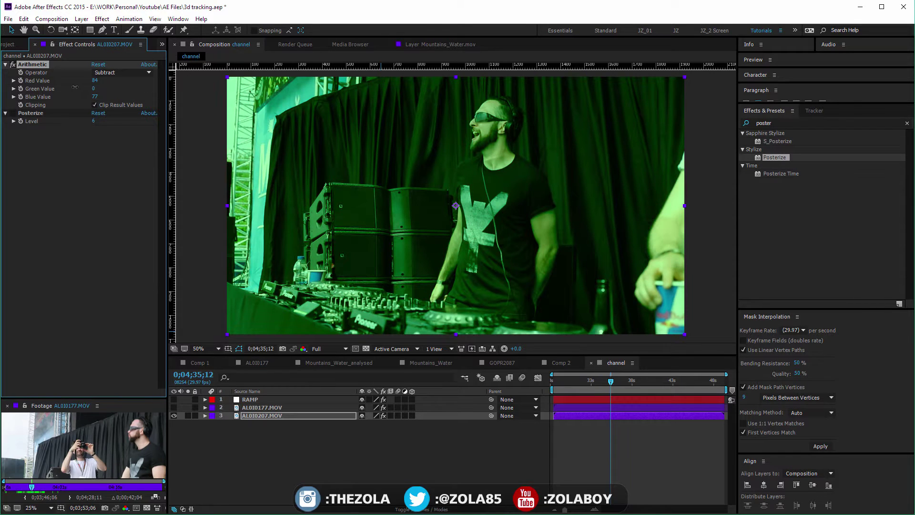
Set the Arithmetic operator to Max with Red Value 238 and preview the result at another frame
click(120, 72)
click(126, 156)
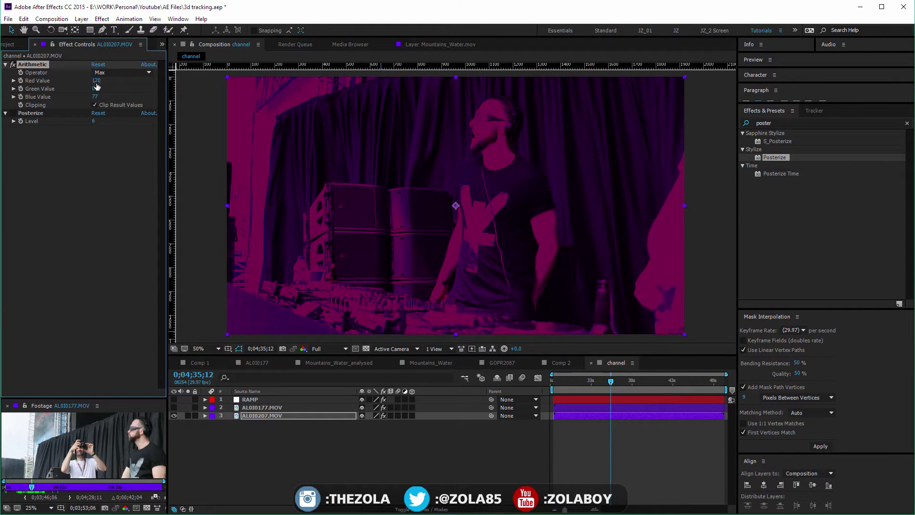
drag(97, 86, 166, 82)
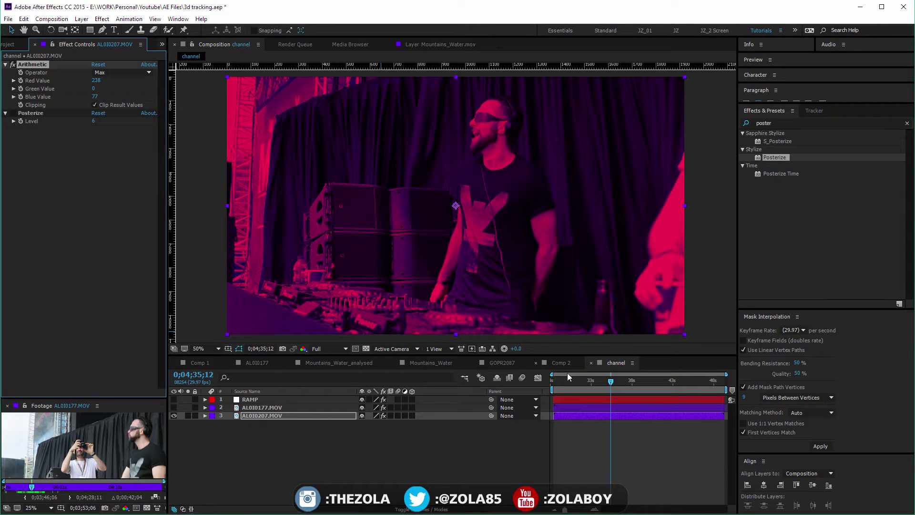
key(space)
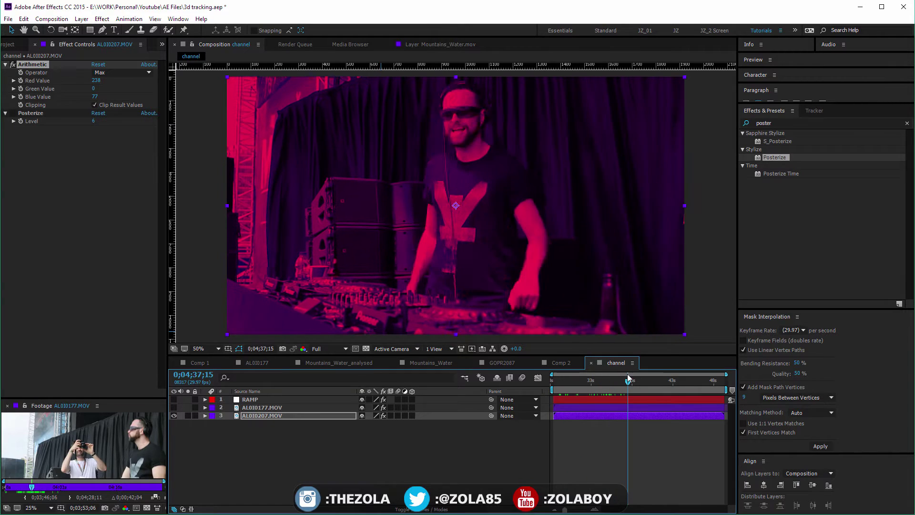
Delete the Posterize and Arithmetic effects from the AL0I0207.MOV layer, and clear the effects search to show the Channel category again
click(32, 113)
key(Delete)
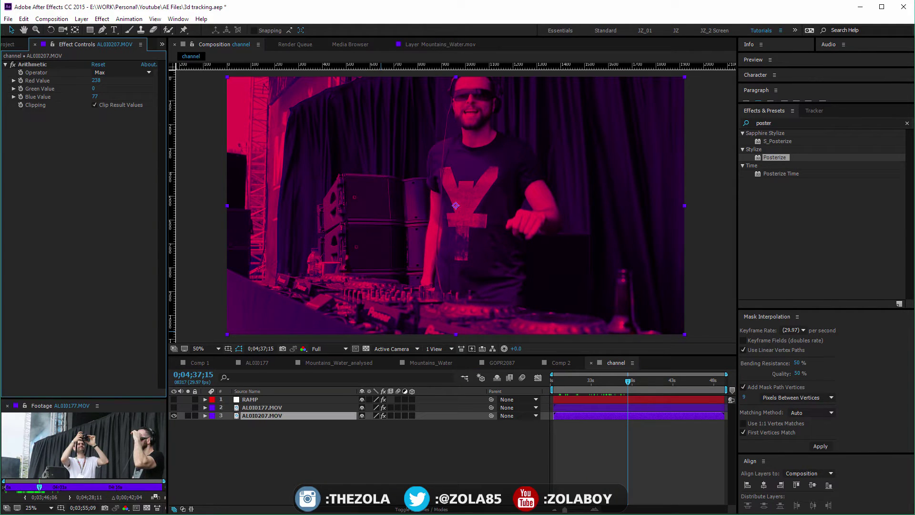
click(30, 64)
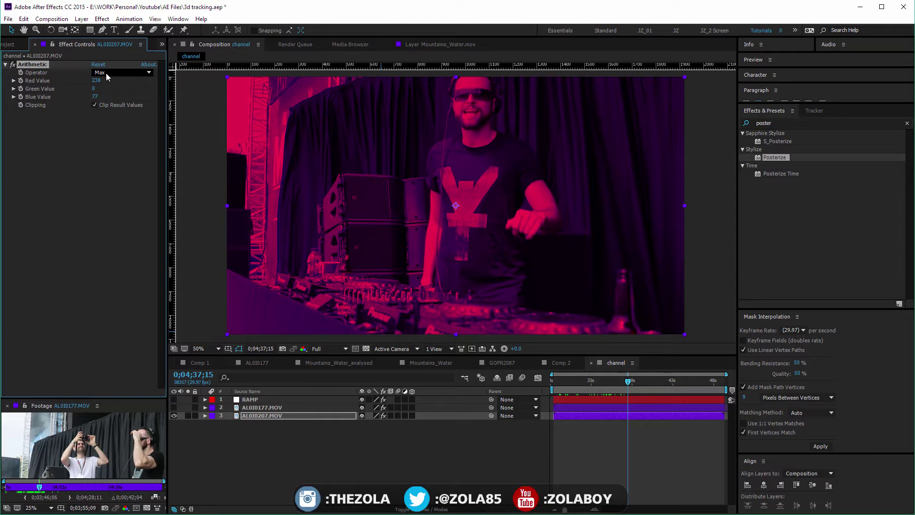
key(Delete)
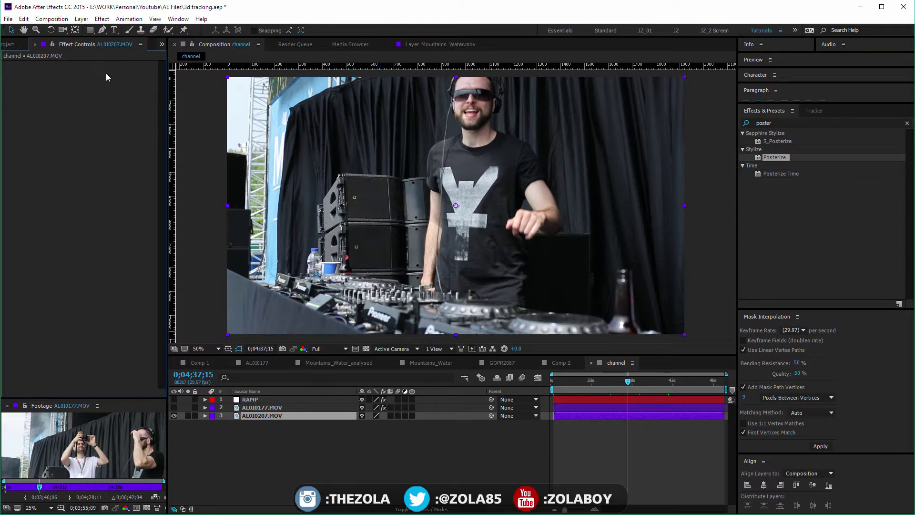
click(906, 123)
click(743, 165)
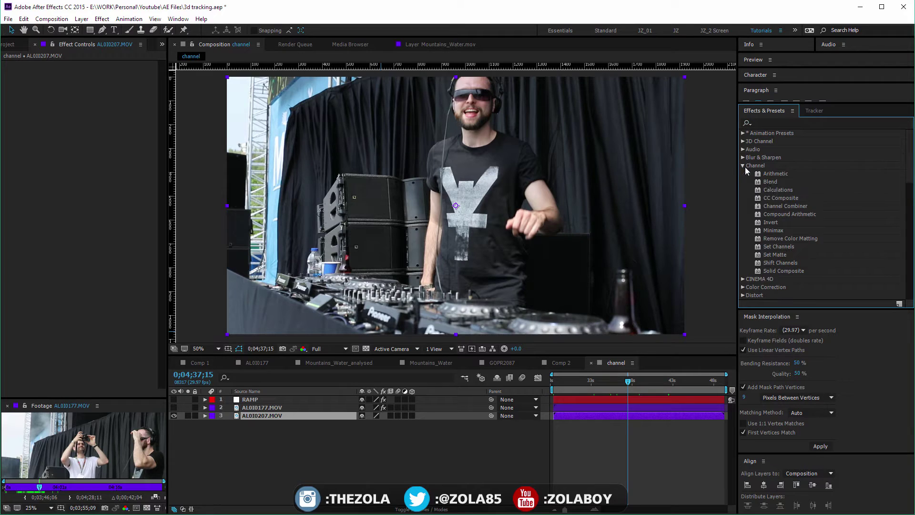
Apply the Blend effect to the AL0I0207.MOV layer, and show the blending mode columns in the timeline
click(773, 183)
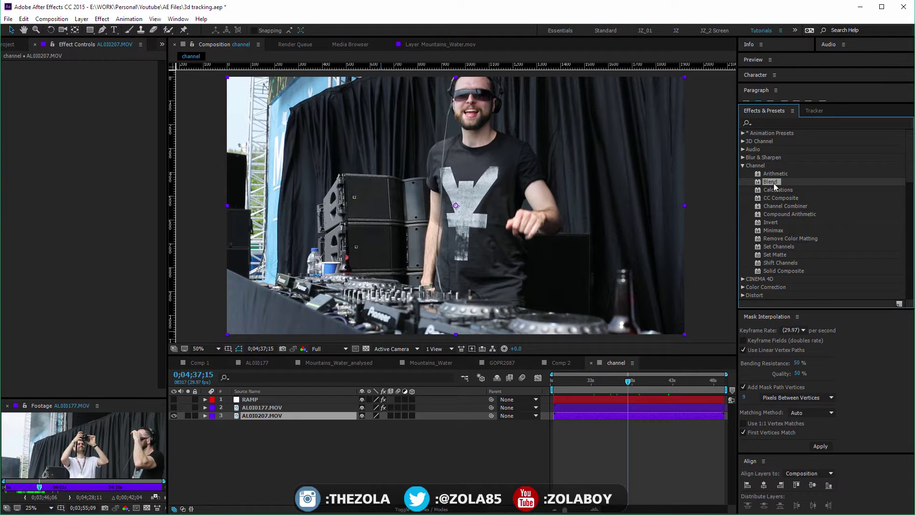
drag(774, 186, 269, 418)
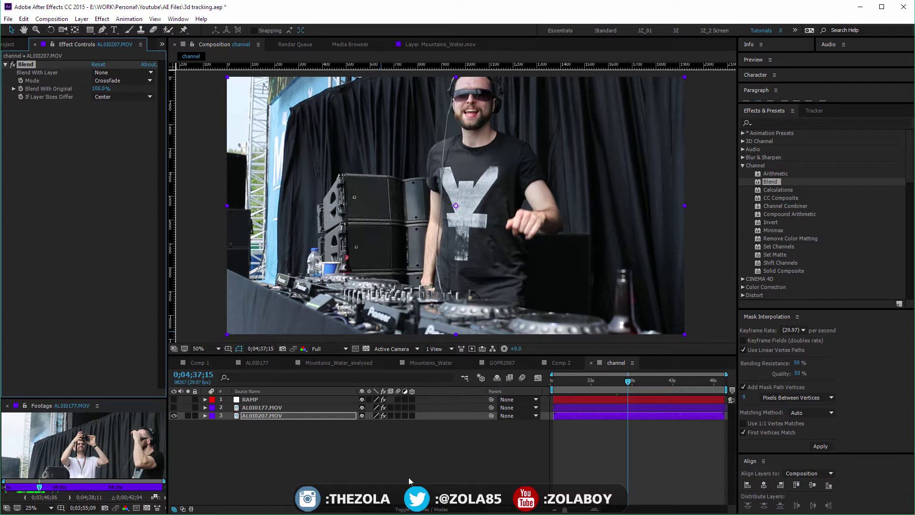
click(420, 509)
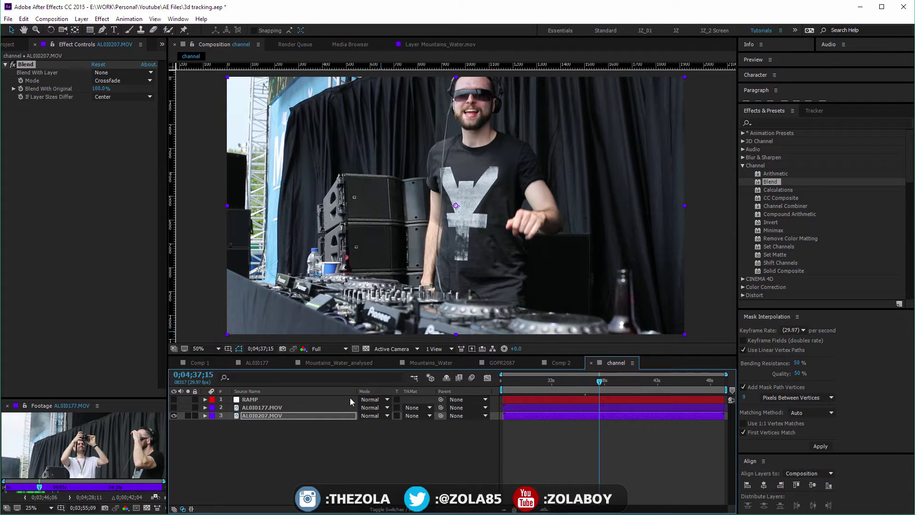
click(258, 425)
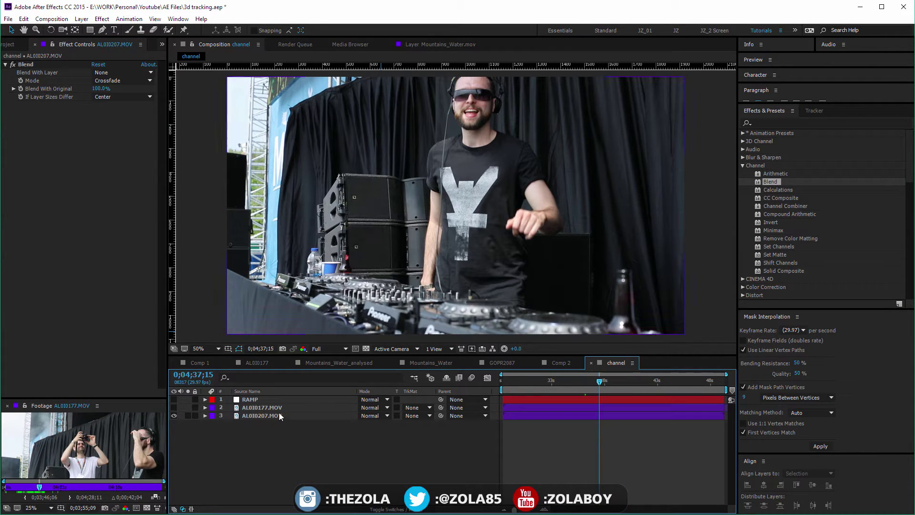
Show AL0I0177.MOV and AL0I0207.MOV one at a time, previewing each clip at different frames
click(173, 416)
click(174, 408)
drag(542, 380, 652, 381)
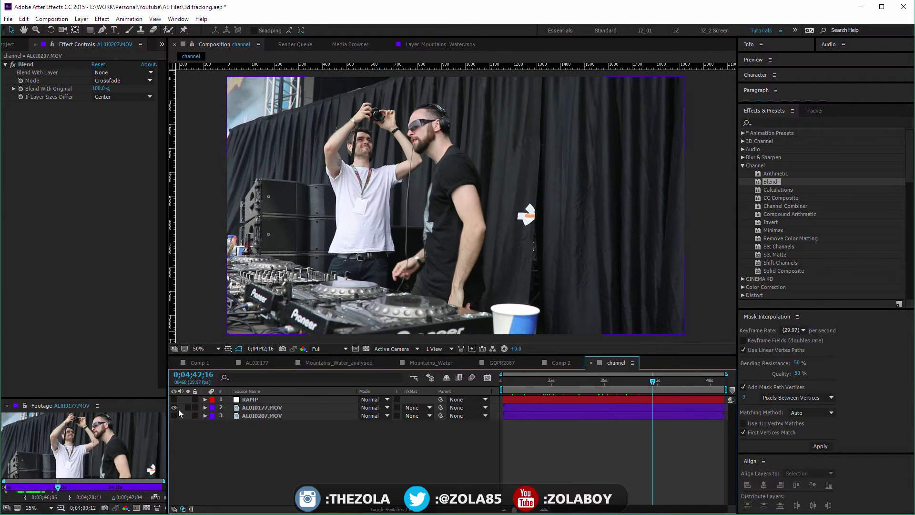
click(173, 407)
click(174, 415)
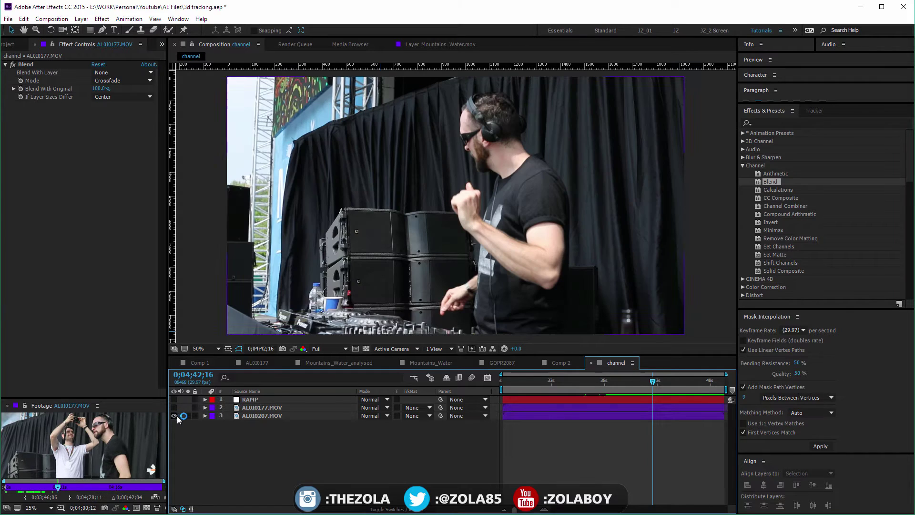
drag(518, 380, 591, 384)
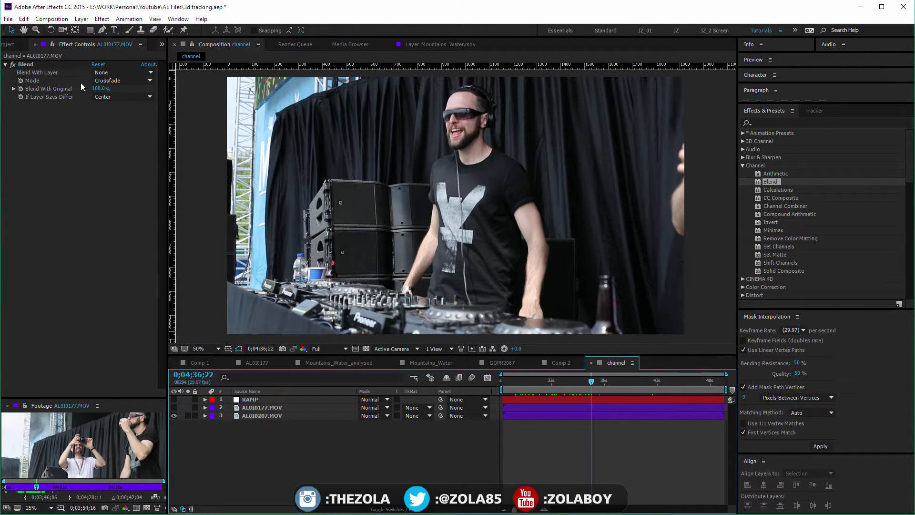
Set Blend With Layer to 2. AL0I0177.MOV in the Blend effect of the AL0I0177.MOV layer
click(123, 72)
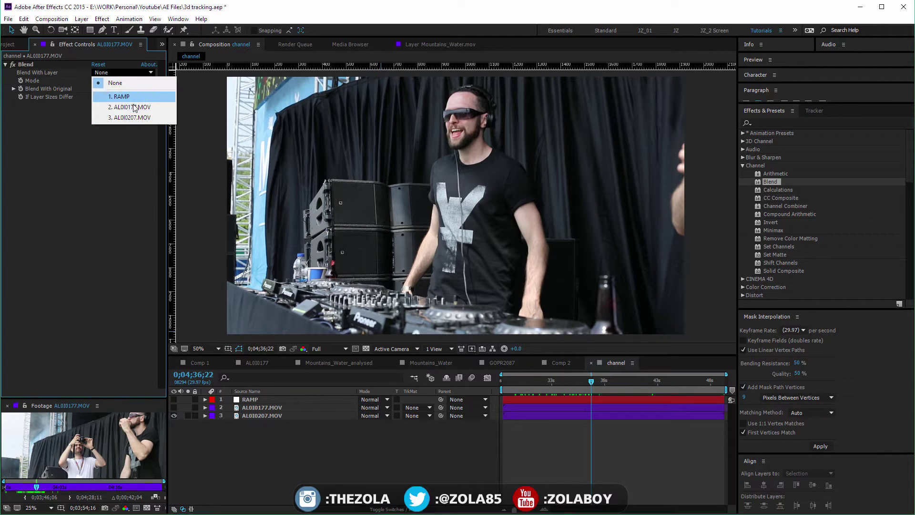
click(119, 104)
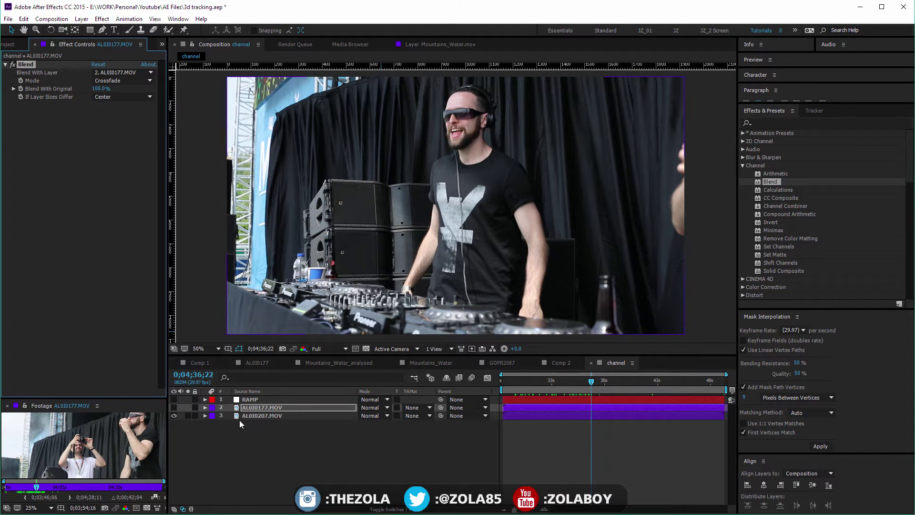
Blend AL0I0207.MOV with layer 2. AL0I0177.MOV at 64% Blend With Original, and preview at another frame
click(260, 416)
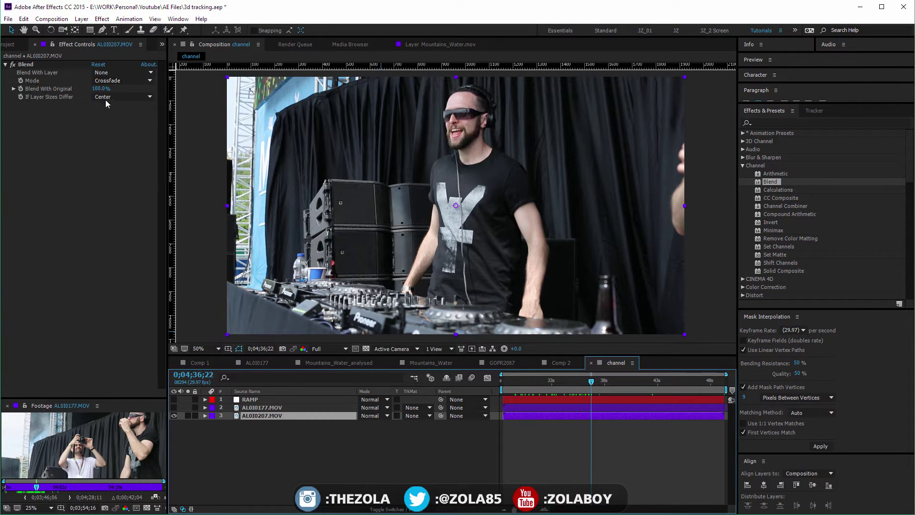
drag(101, 89, 139, 90)
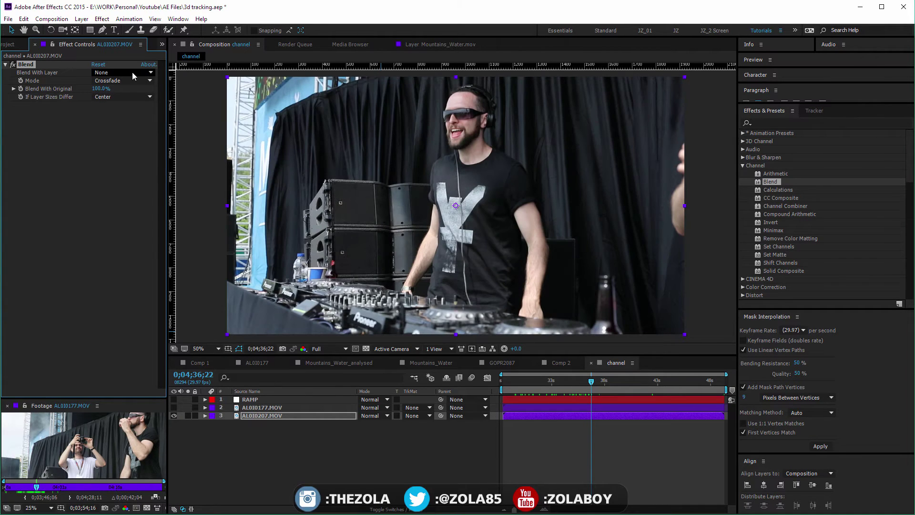
click(124, 72)
click(129, 107)
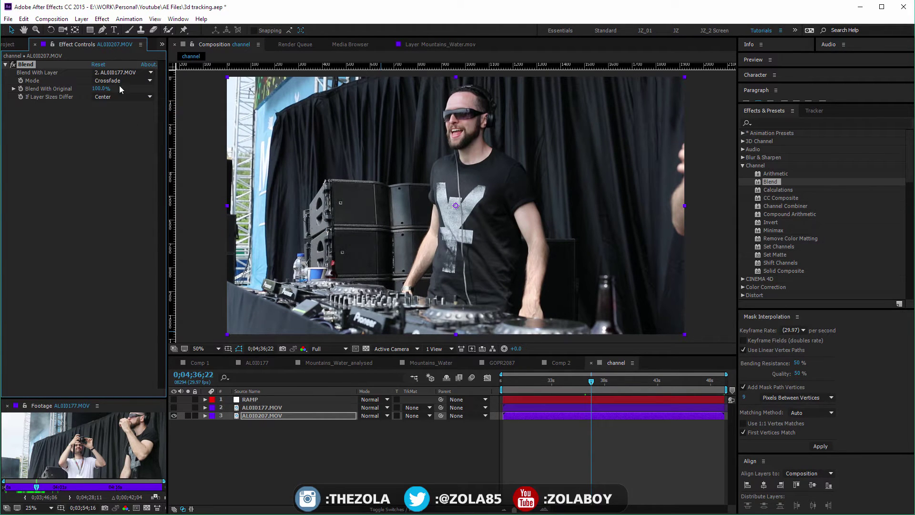
drag(101, 88, 81, 90)
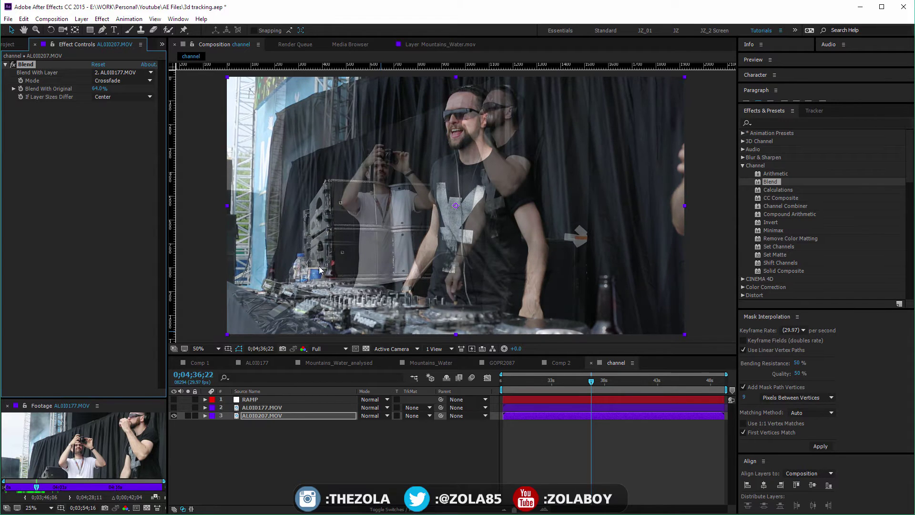
click(558, 383)
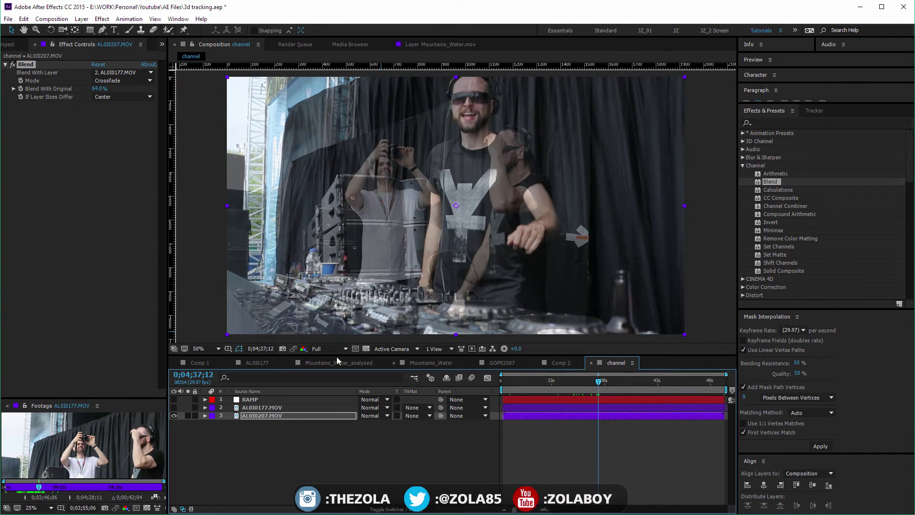
Turn off Blend on AL0I0207.MOV, show the AL0I0177.MOV layer and set its Opacity to 55%
click(13, 64)
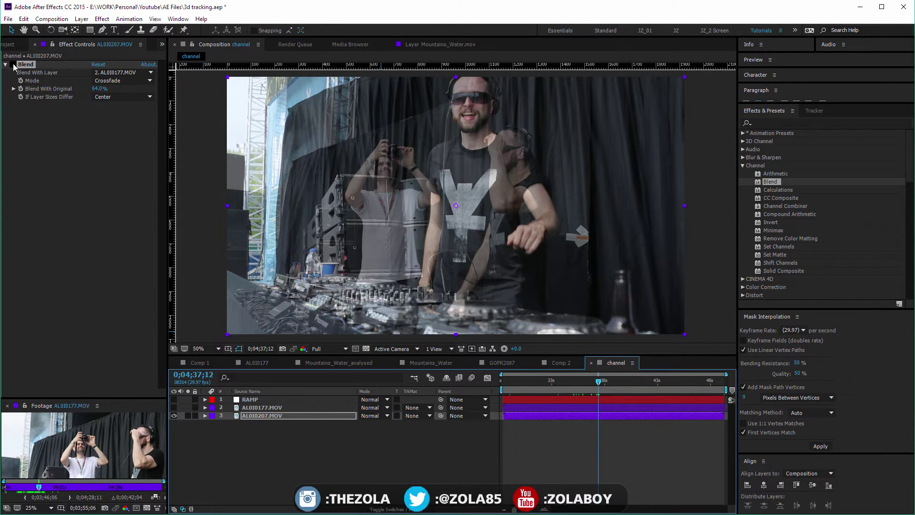
click(251, 408)
click(174, 408)
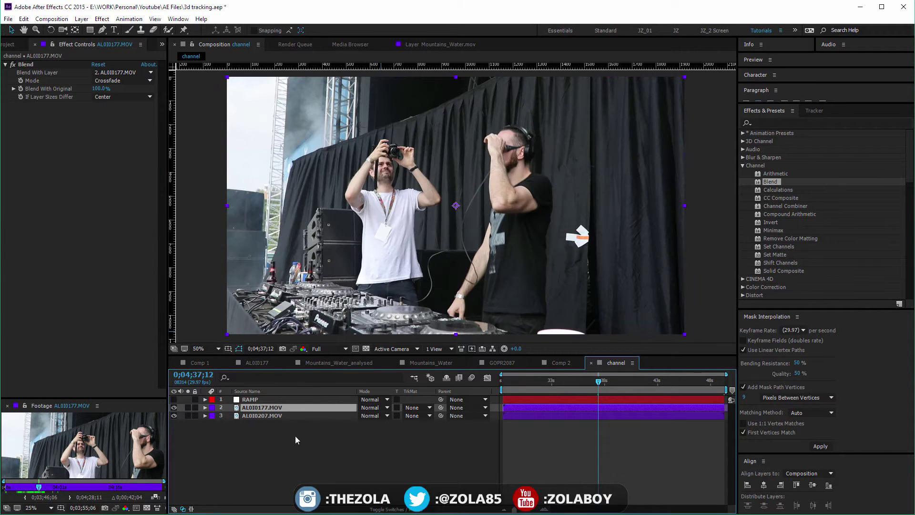
key(t)
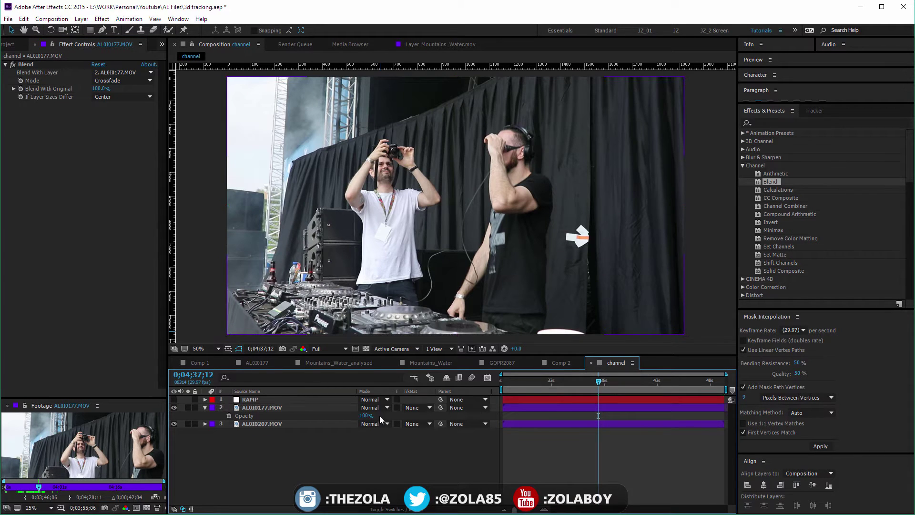
mouse_move(366, 416)
mouse_down()
mouse_move(340, 413)
mouse_move(348, 413)
mouse_up()
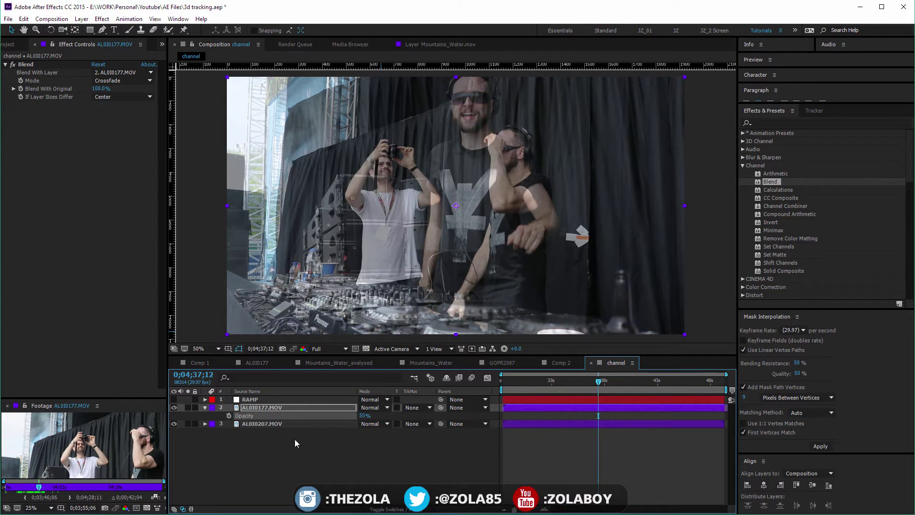
Hide AL0I0177.MOV with its Opacity back at 100%, and re-enable Blend on AL0I0207.MOV
click(174, 408)
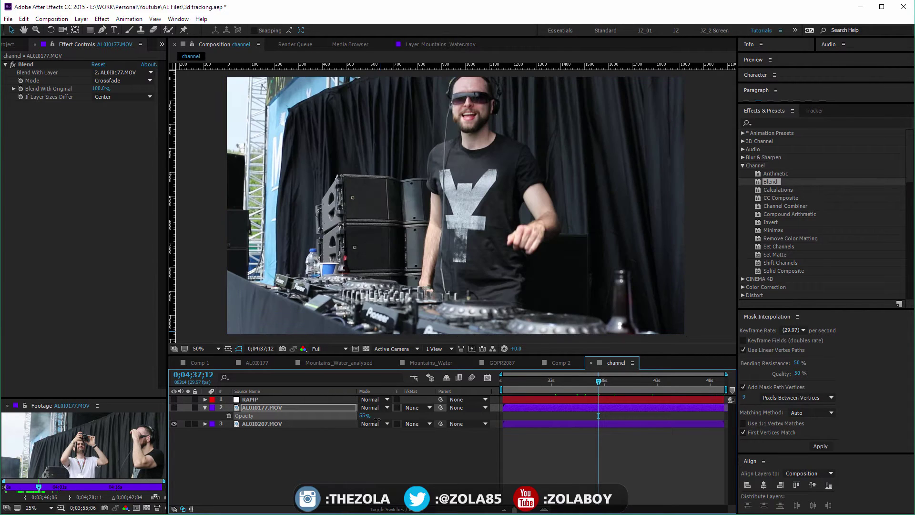
click(389, 456)
drag(365, 415, 392, 416)
click(314, 425)
click(13, 64)
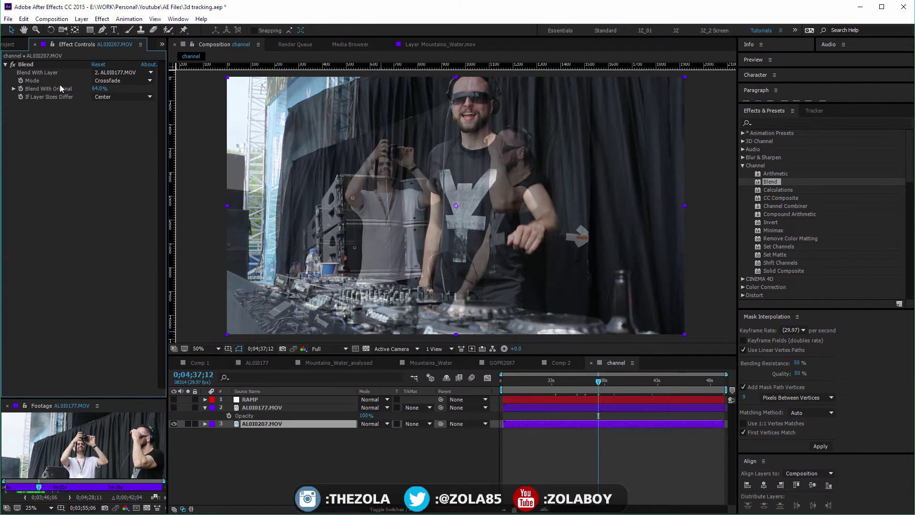
Try the Color Only mode in Blend, then use Tint Only with Blend With Original at 70% and preview other frames
click(114, 81)
click(126, 103)
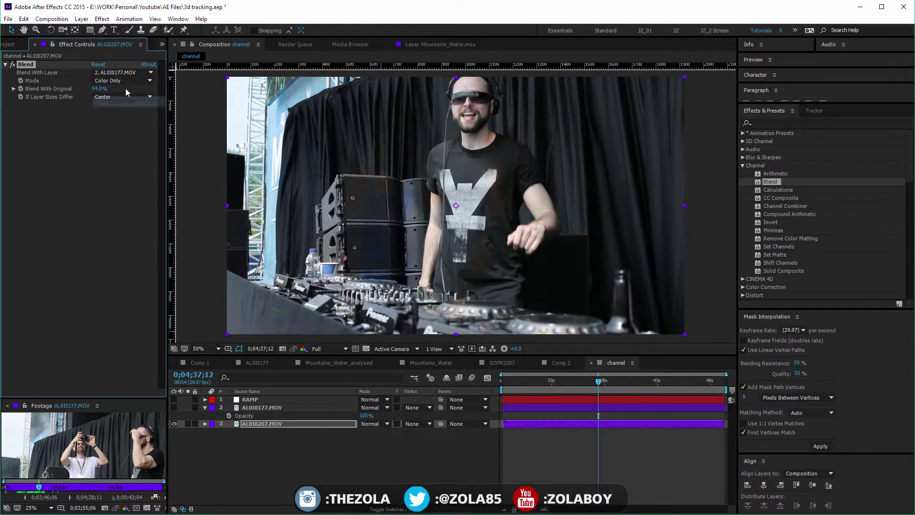
click(122, 81)
click(120, 111)
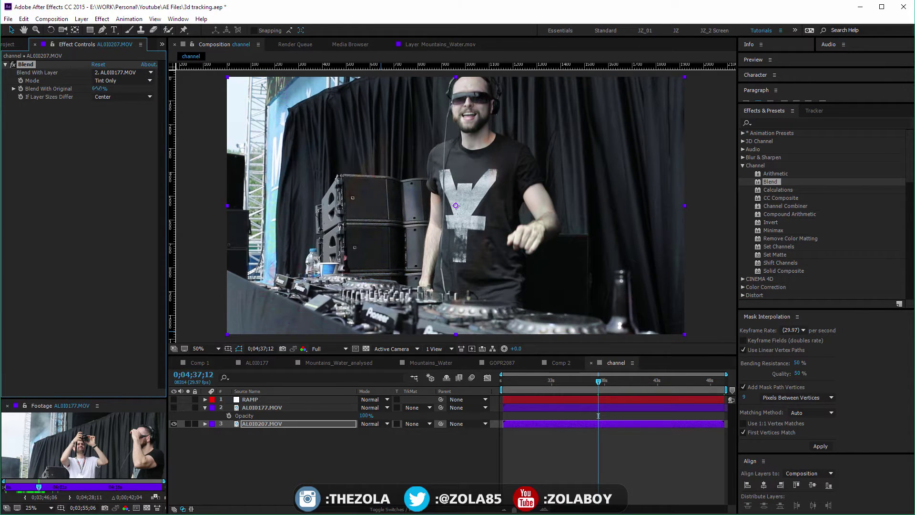
drag(97, 89, 98, 87)
drag(529, 382, 595, 382)
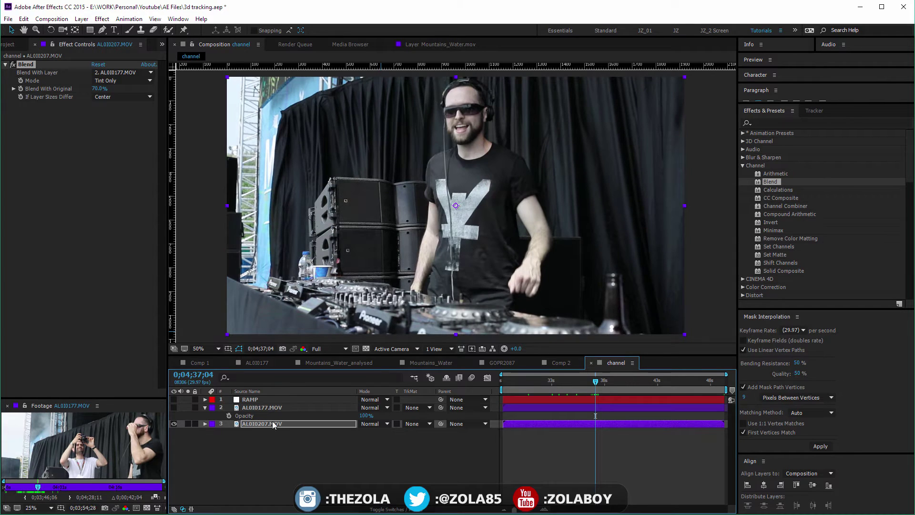
Turn off Blend on AL0I0207.MOV, and look through the layer blending modes of AL0I0177.MOV while it is temporarily shown
click(14, 68)
click(262, 408)
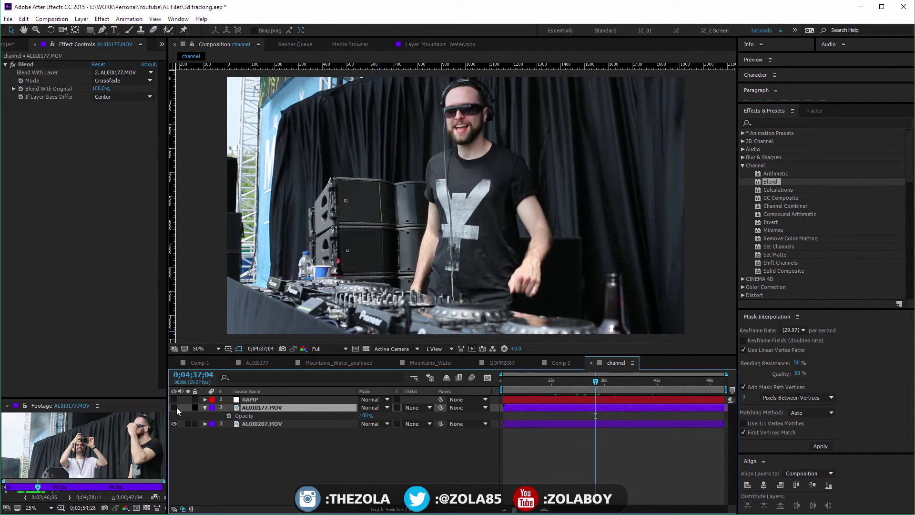
click(173, 407)
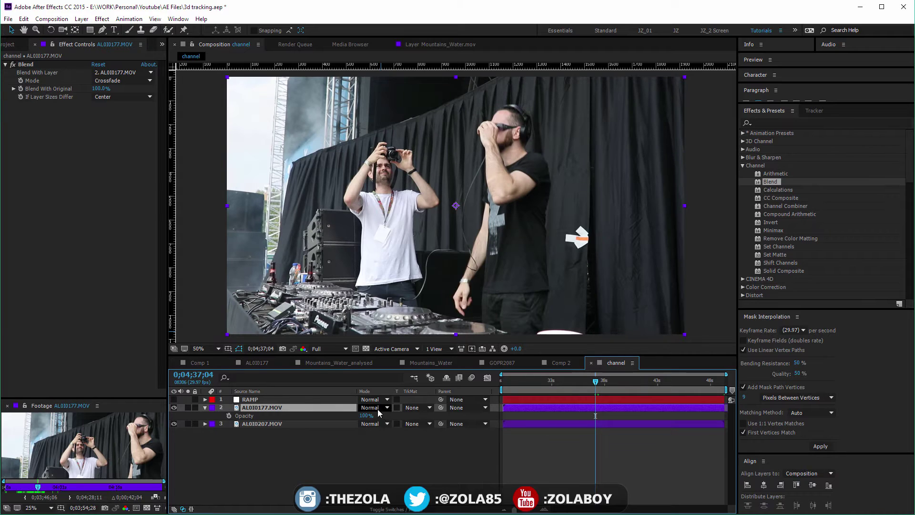
click(377, 409)
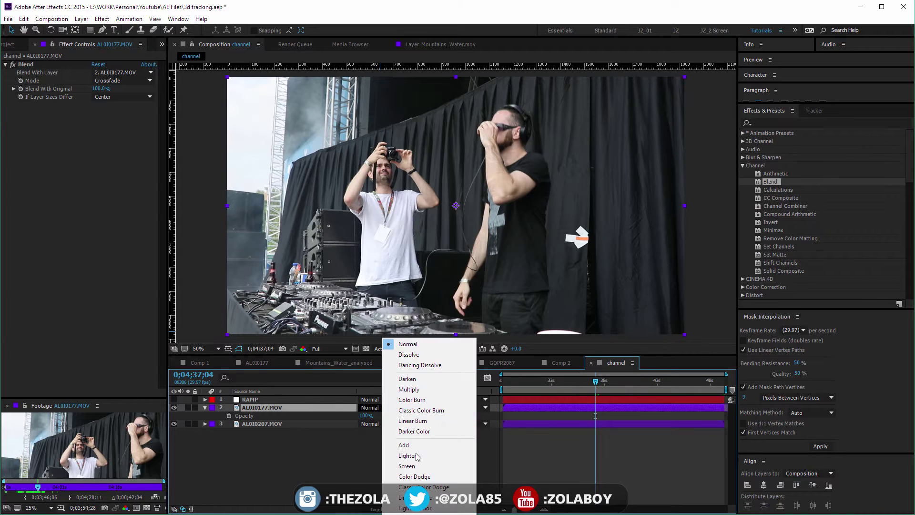
click(275, 452)
click(173, 407)
Delete the Blend effect from AL0I0177.MOV and apply the Calculations effect to AL0I0207.MOV
click(83, 104)
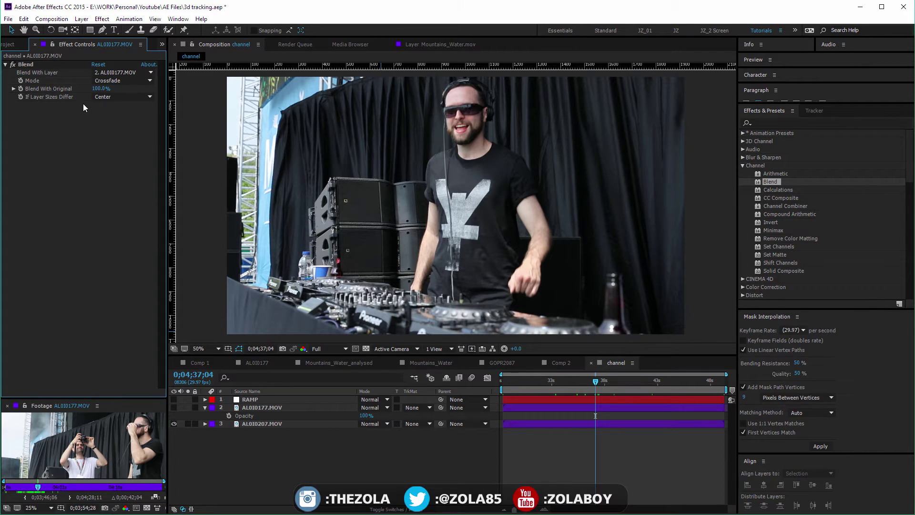
click(19, 72)
key(Delete)
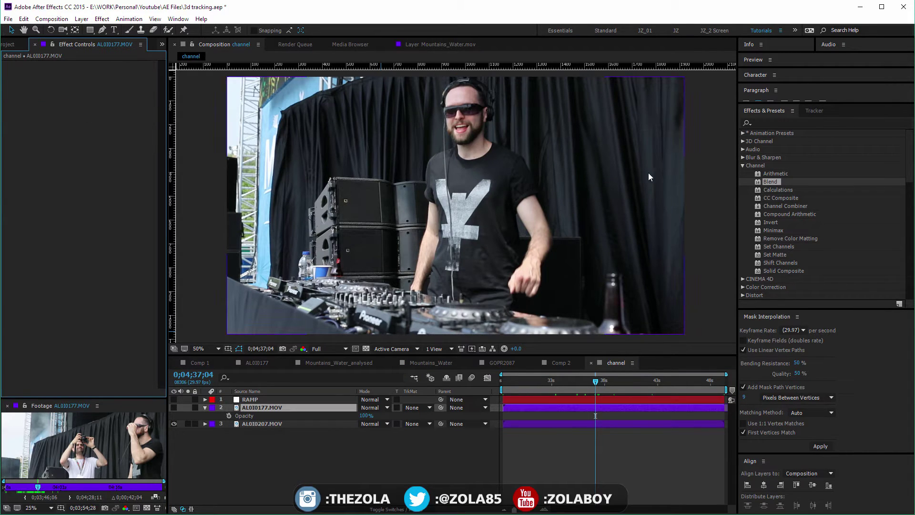
drag(772, 189, 264, 425)
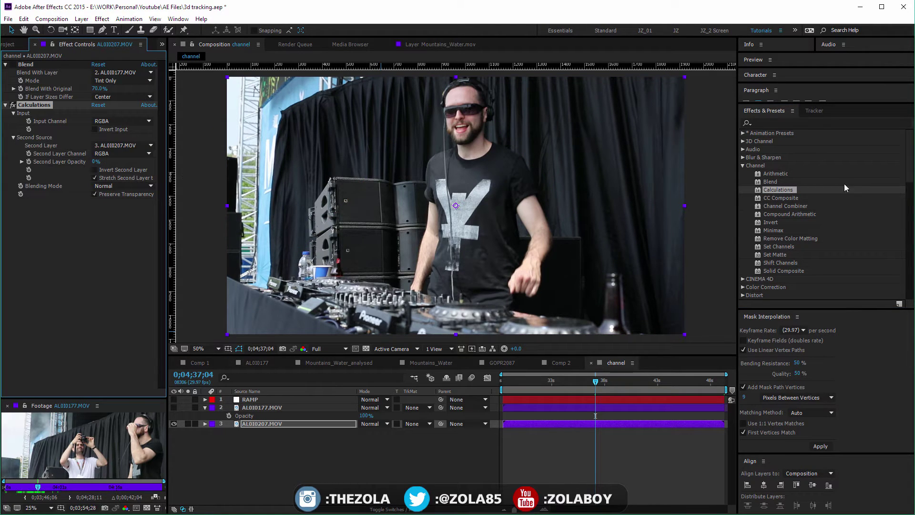
click(787, 207)
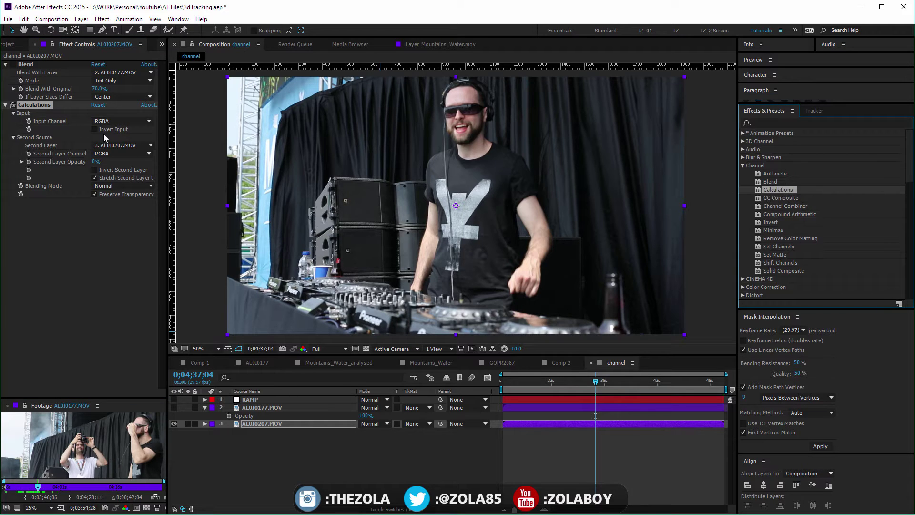
Set the Calculations Input Channel to Red, then turn the effect off and compare with the composition's red channel view
click(105, 121)
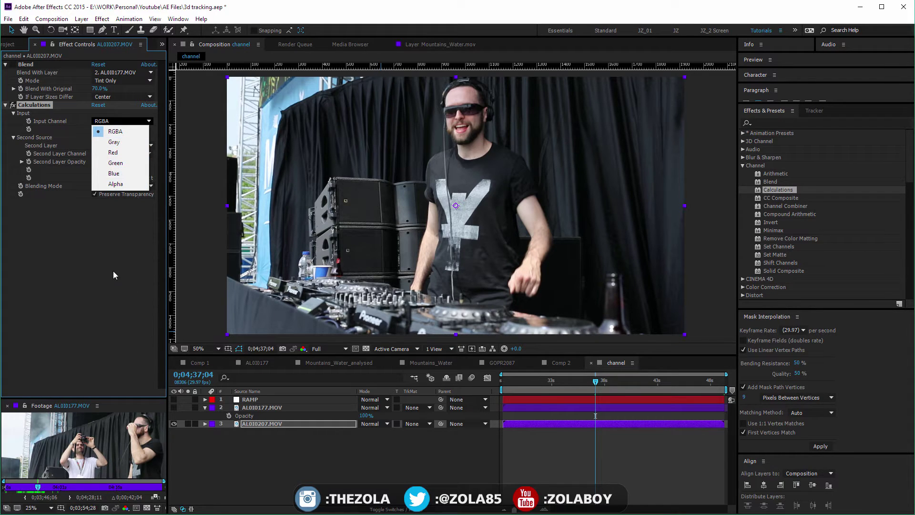
click(112, 152)
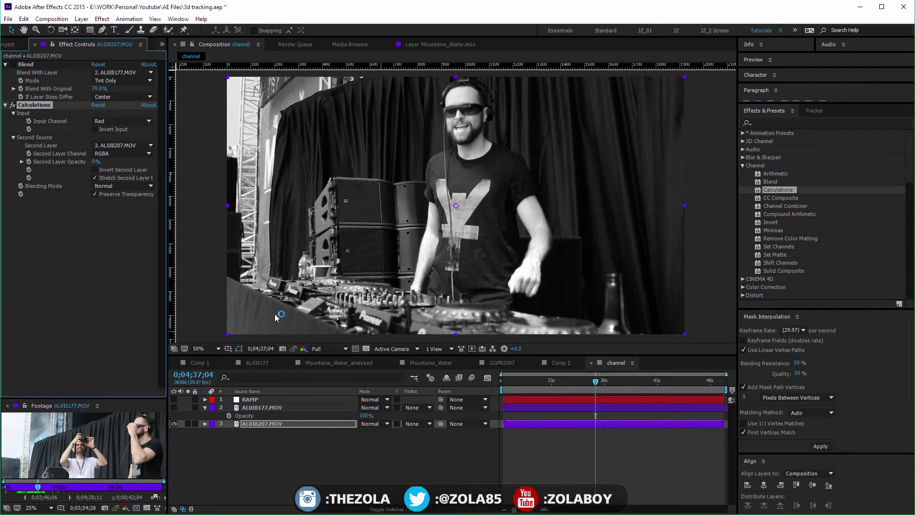
click(13, 105)
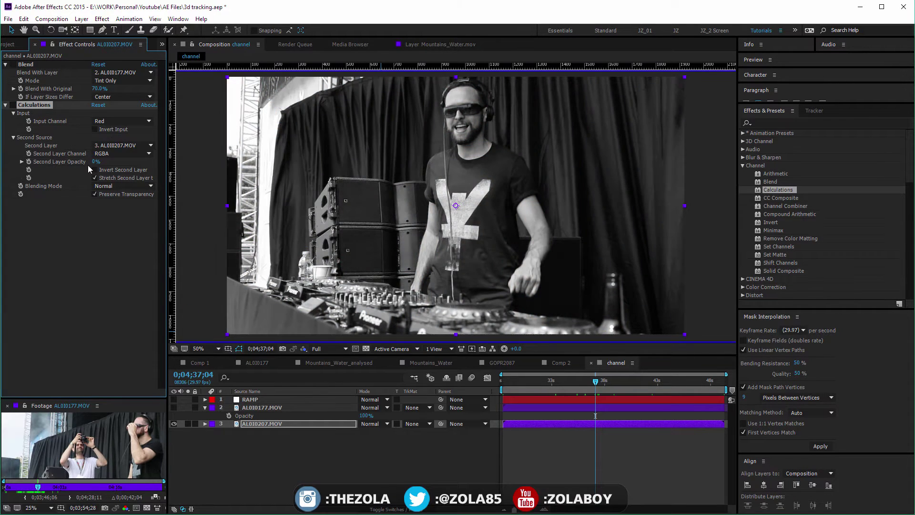
key(alt+1)
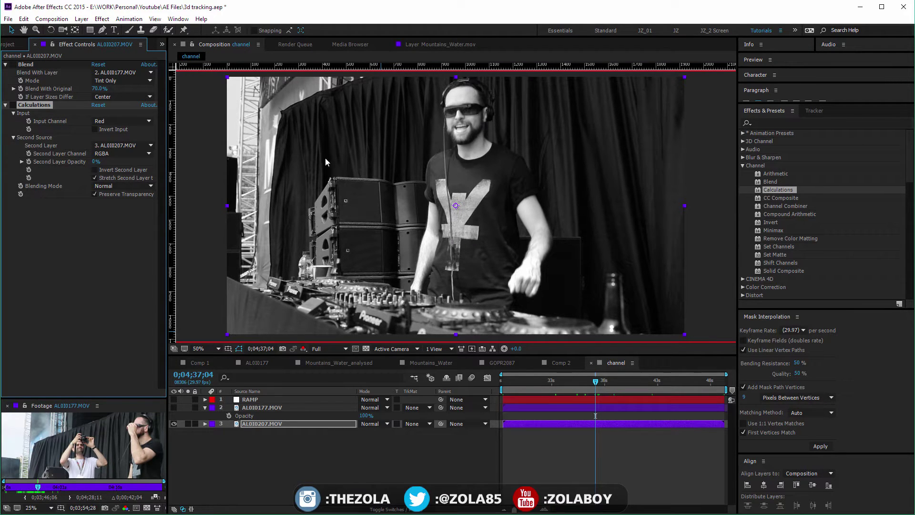
key(alt+1)
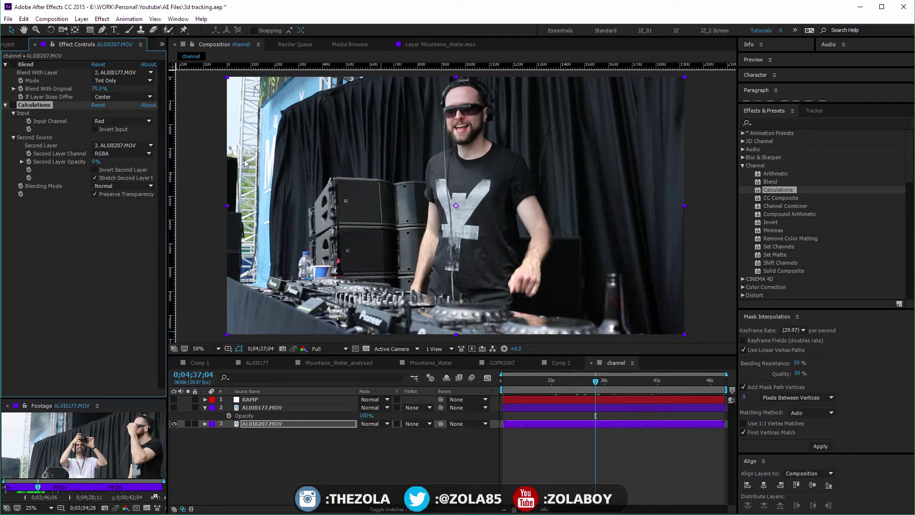
Turn Calculations back on for AL0I0207.MOV and compare the image repeatedly with the composition's red channel view
click(13, 105)
key(alt+1)
key(alt+1)
key(alt+1)
key(alt+1)
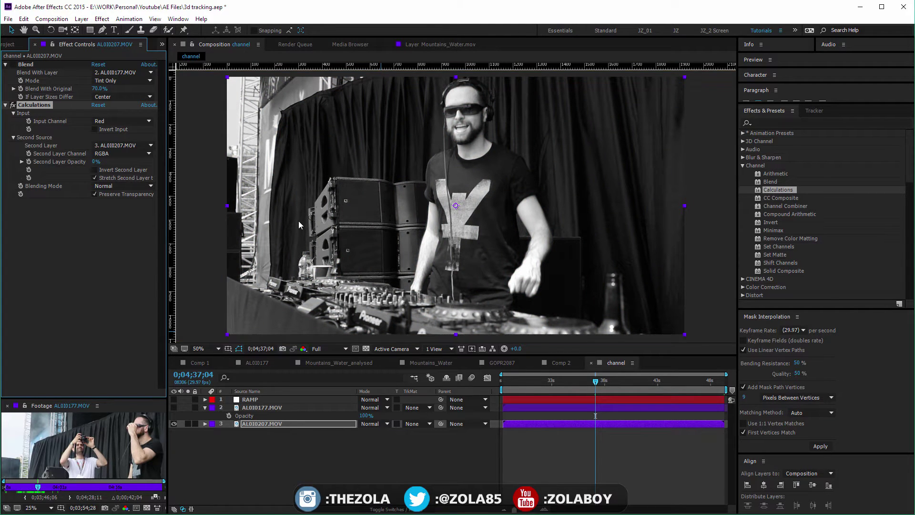
key(alt+1)
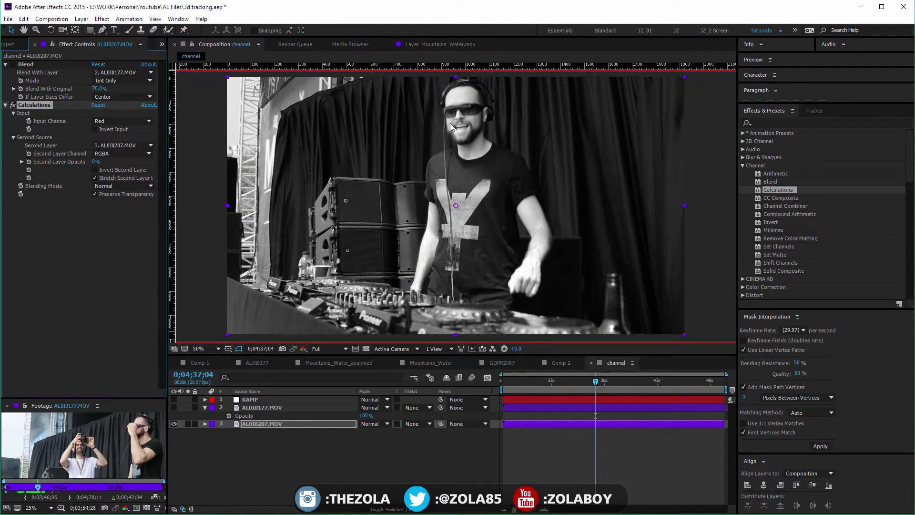
key(alt+1)
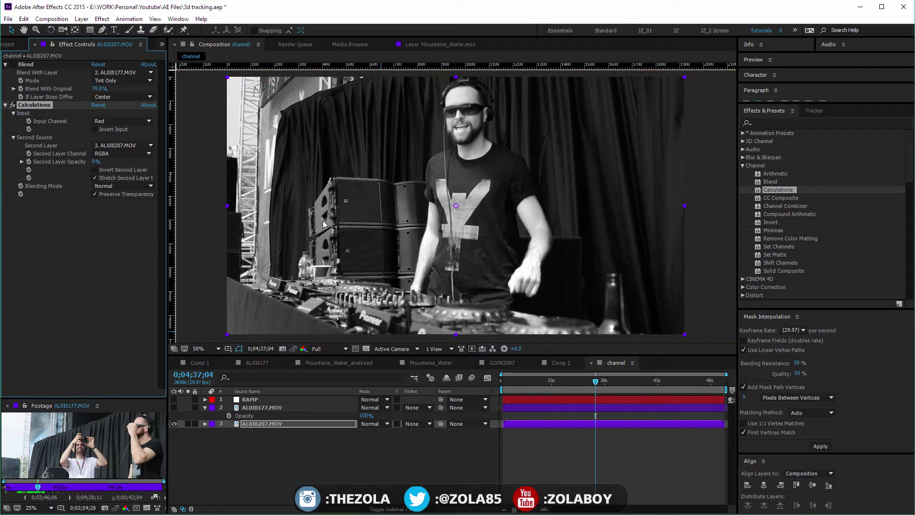
Set the Calculations second layer to AL0I0177.MOV, with its opacity at 55% and its channel at Green
click(94, 130)
click(119, 146)
click(121, 180)
drag(96, 161, 116, 163)
click(121, 153)
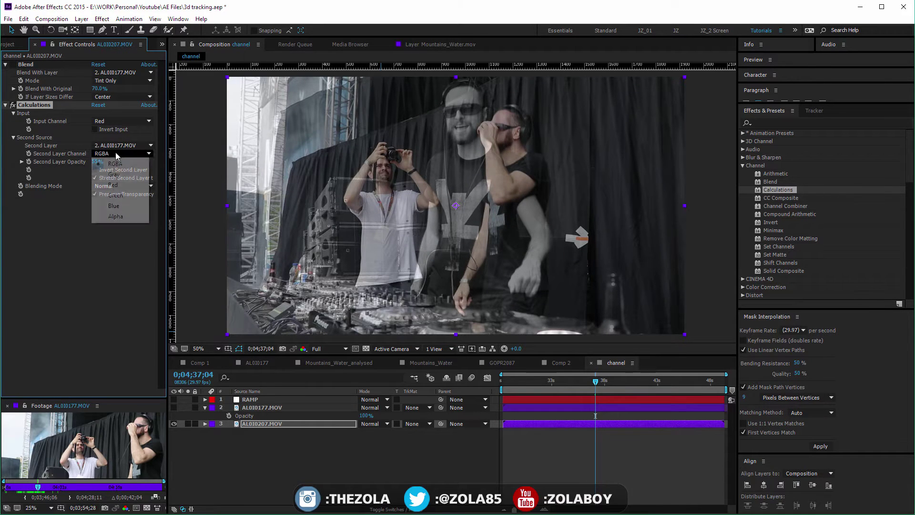
click(116, 195)
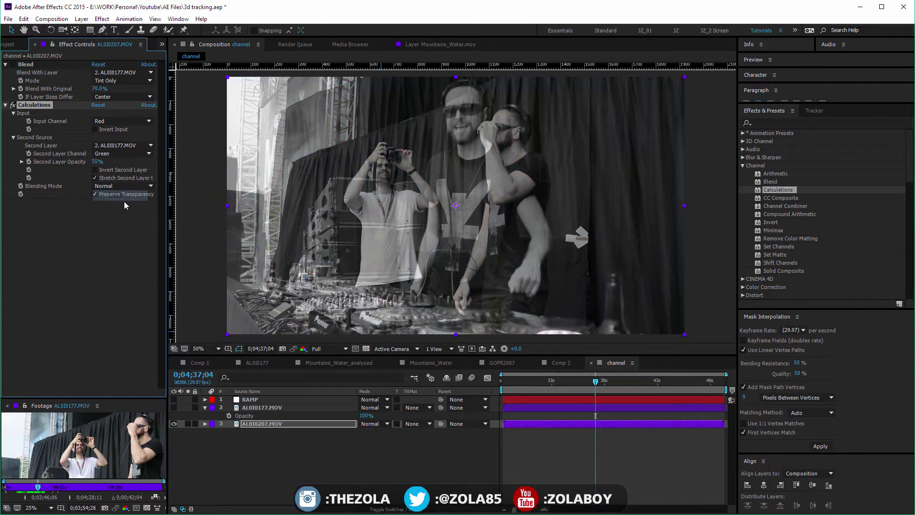
Toggle Invert Second Layer on and off in Calculations, and look through its blending modes
click(95, 169)
click(95, 169)
click(126, 187)
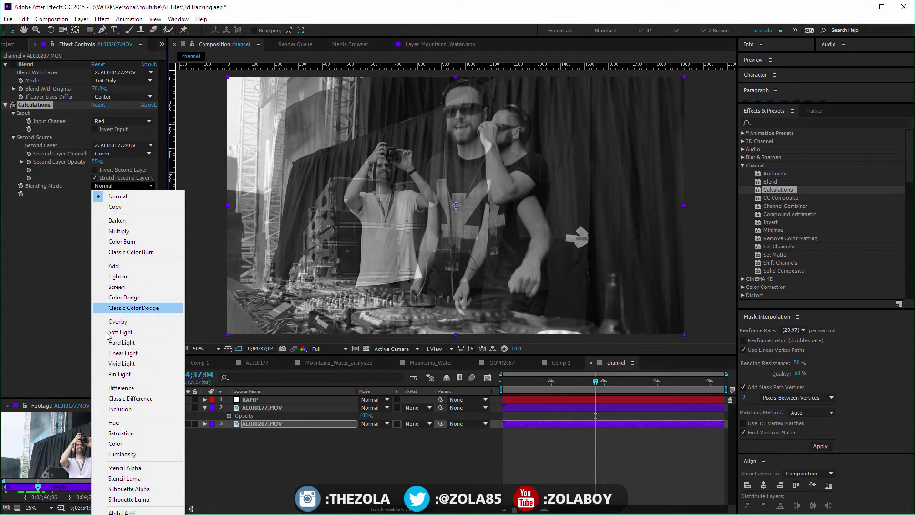
click(295, 467)
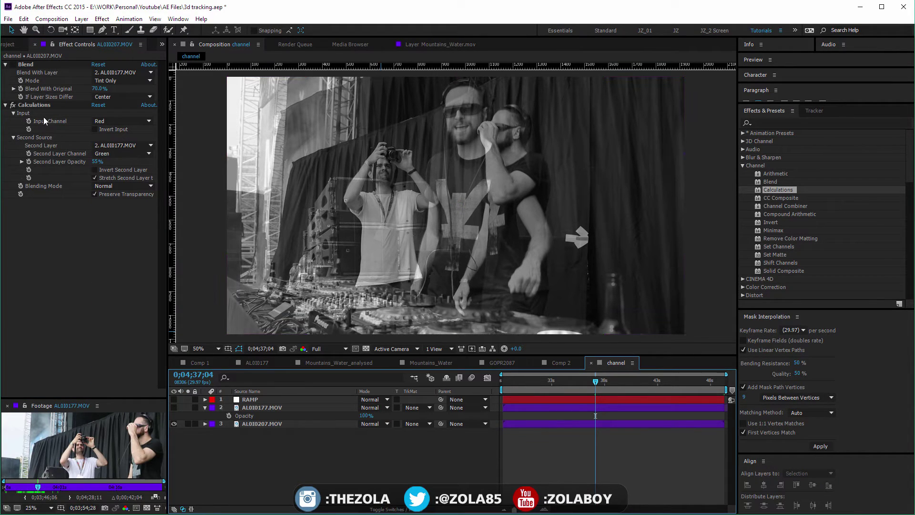
Delete the Calculations effect from AL0I0207.MOV
click(56, 107)
key(Delete)
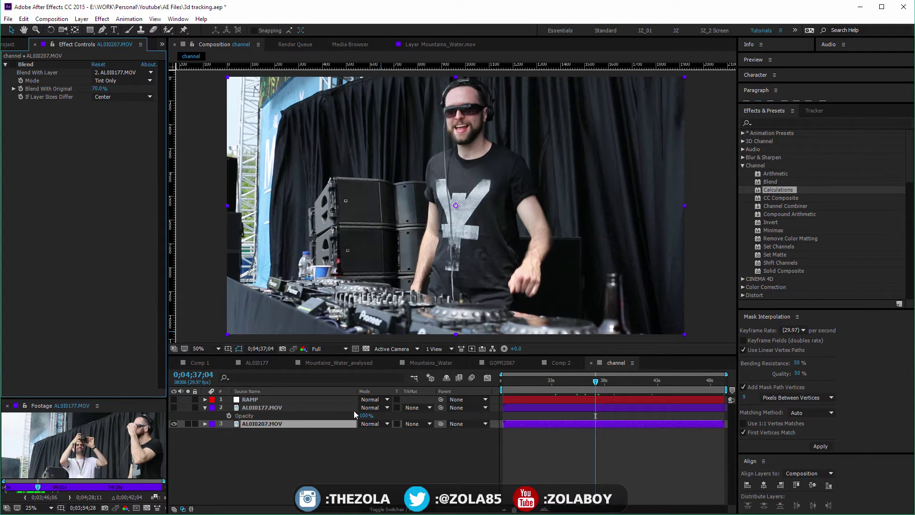
click(393, 439)
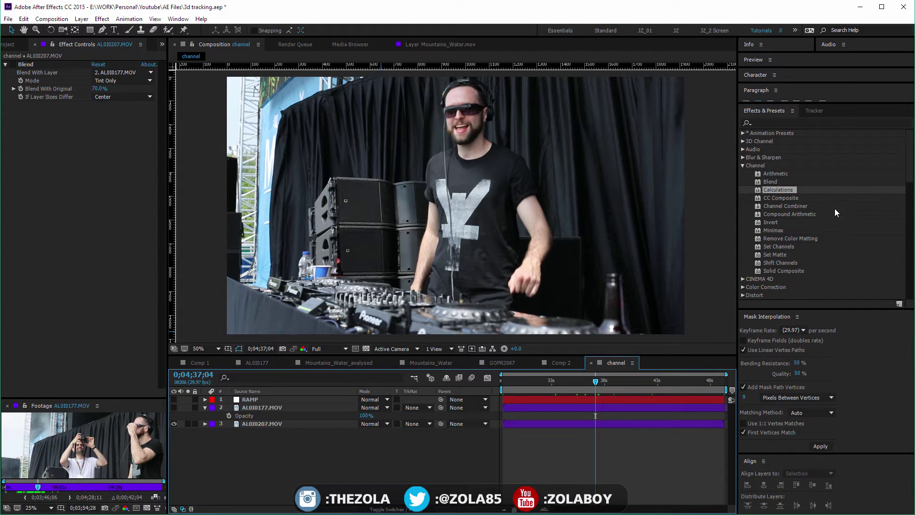
Try the Channel Combiner effect on AL0I0207.MOV, then remove it
click(764, 196)
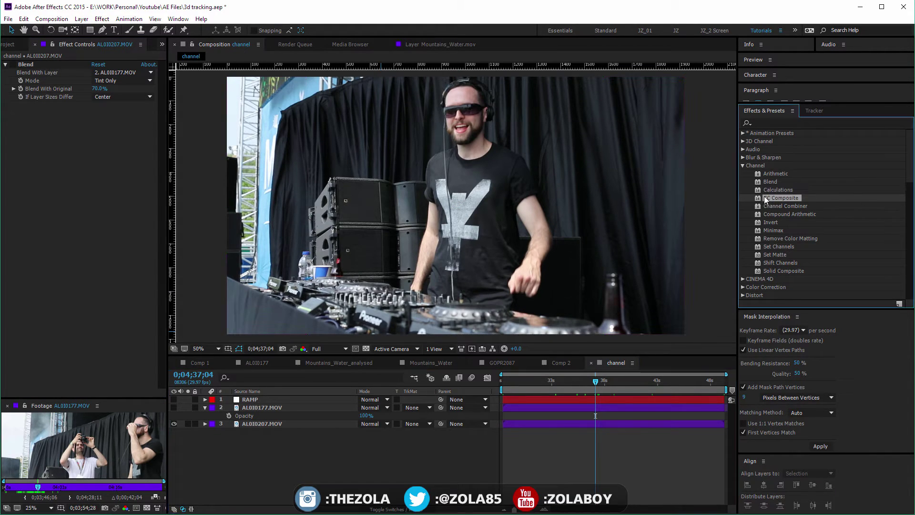
scroll(907, 167, down, 1)
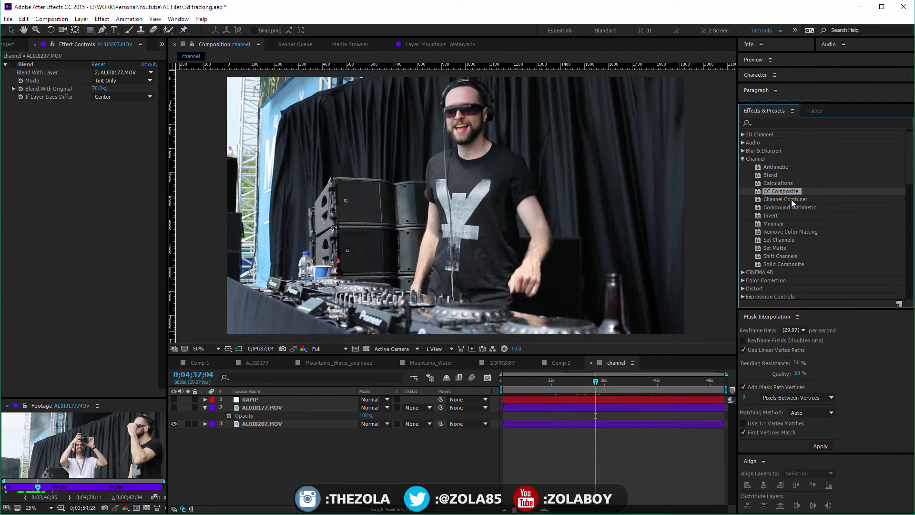
click(793, 200)
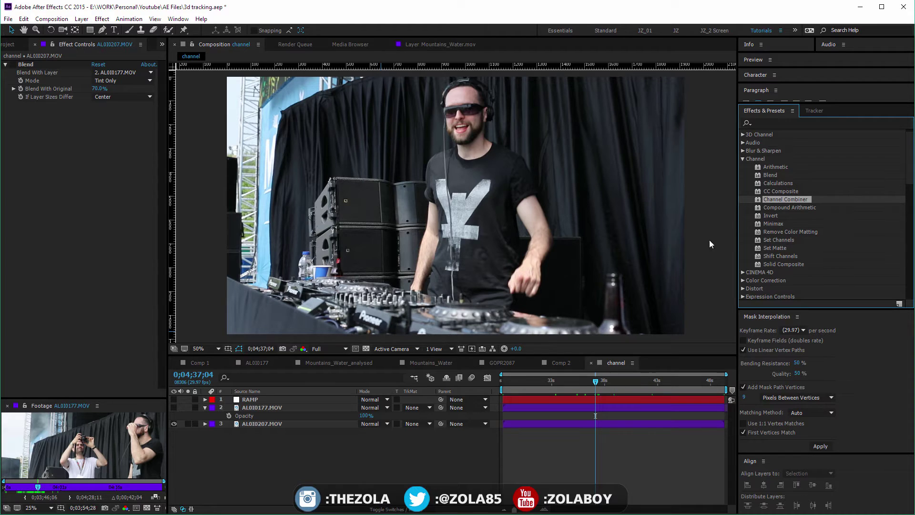
drag(792, 199, 273, 425)
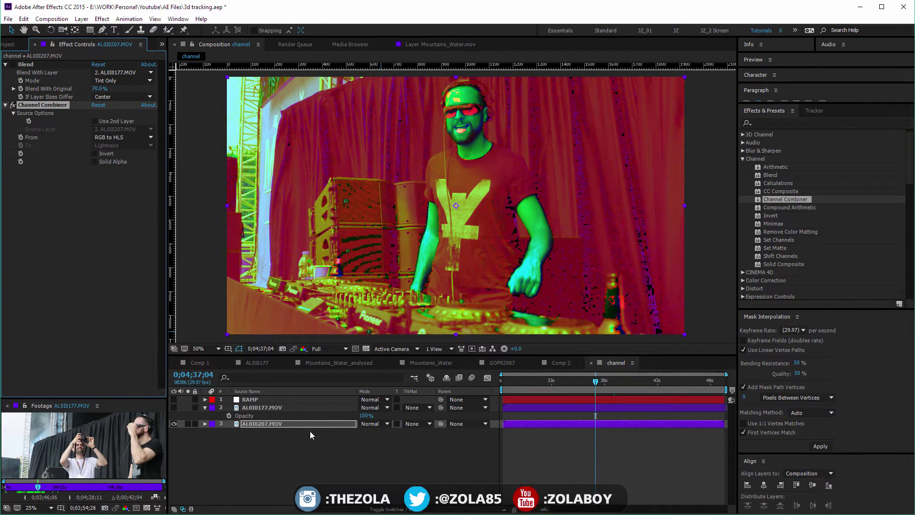
key(Delete)
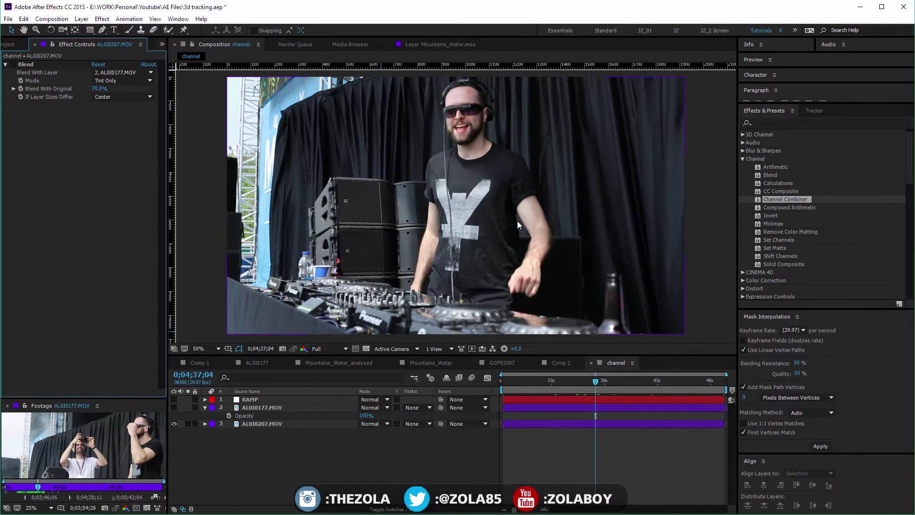
Apply the CC Composite effect to AL0I0207.MOV and delete its Blend effect
click(801, 209)
click(787, 192)
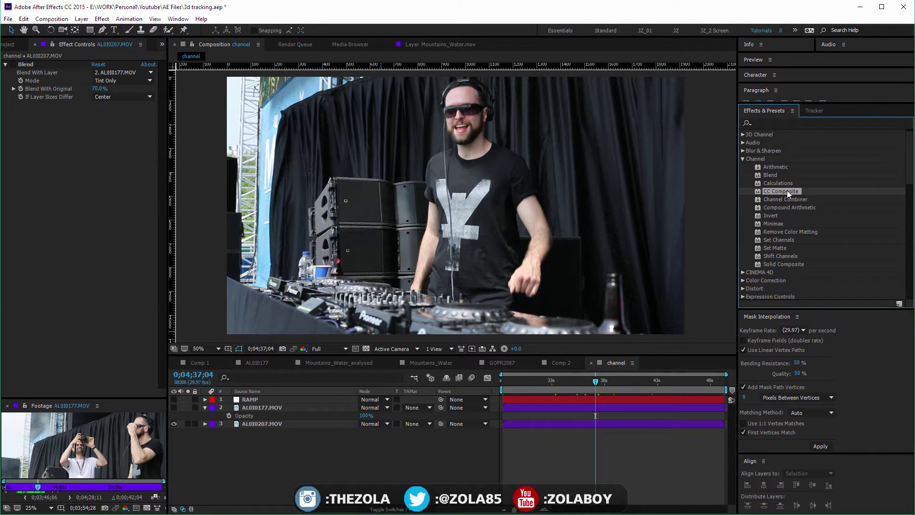
drag(788, 192, 261, 425)
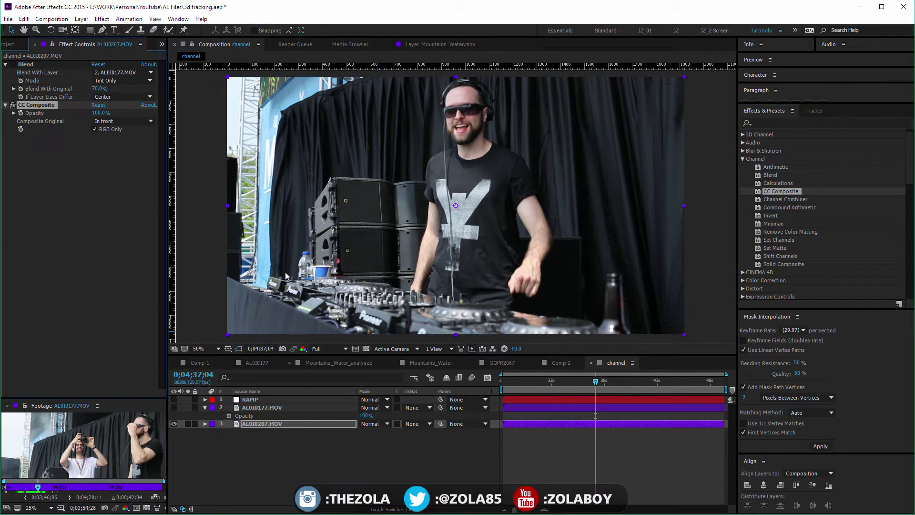
click(34, 68)
key(Delete)
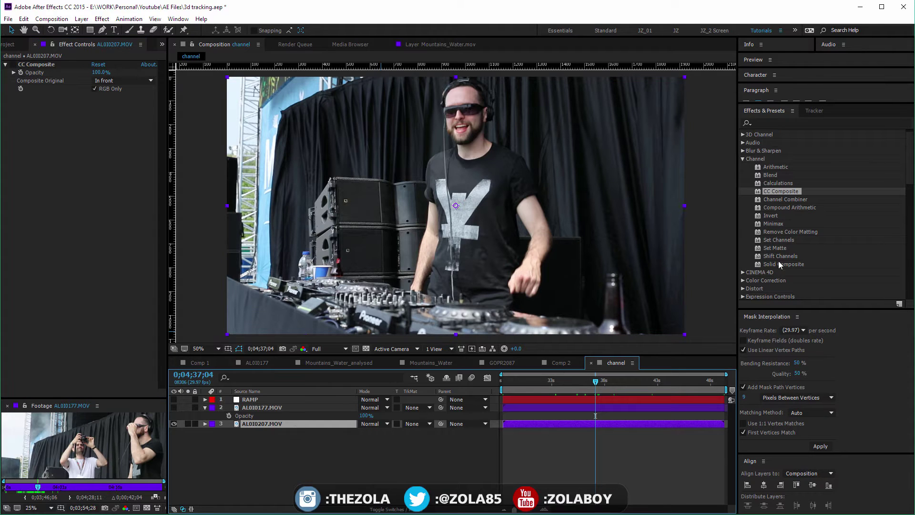
Search the effects for "ramp" and apply Three Color Ramp to AL0I0207.MOV
click(770, 123)
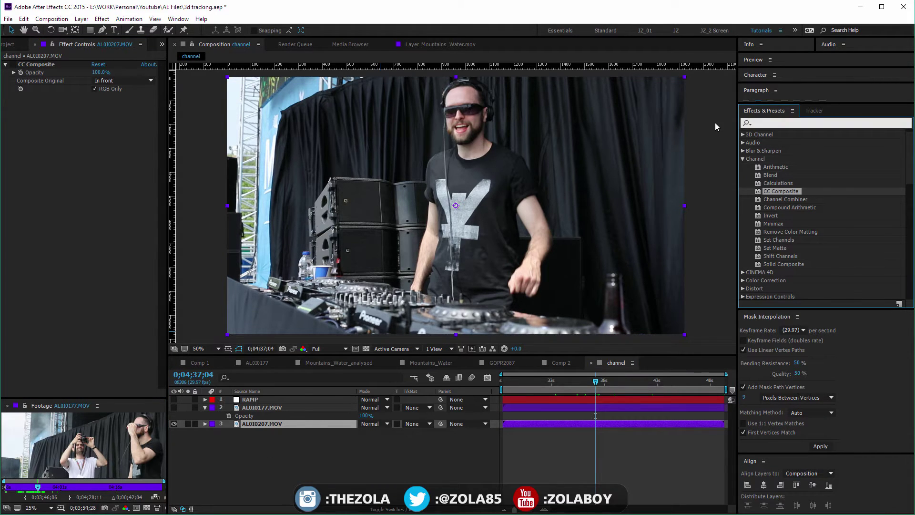
text(3)
key(BackSpace)
text(ramp)
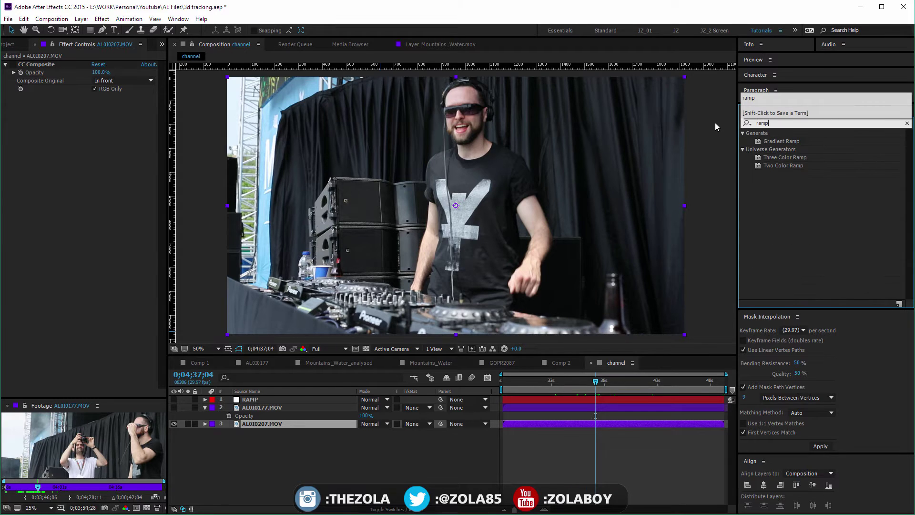
drag(790, 158, 263, 424)
Place the Three Color Ramp's start point at about 540, 96 and end point at about 1294, 1096, and set its middle color to FF0060
drag(456, 78, 356, 99)
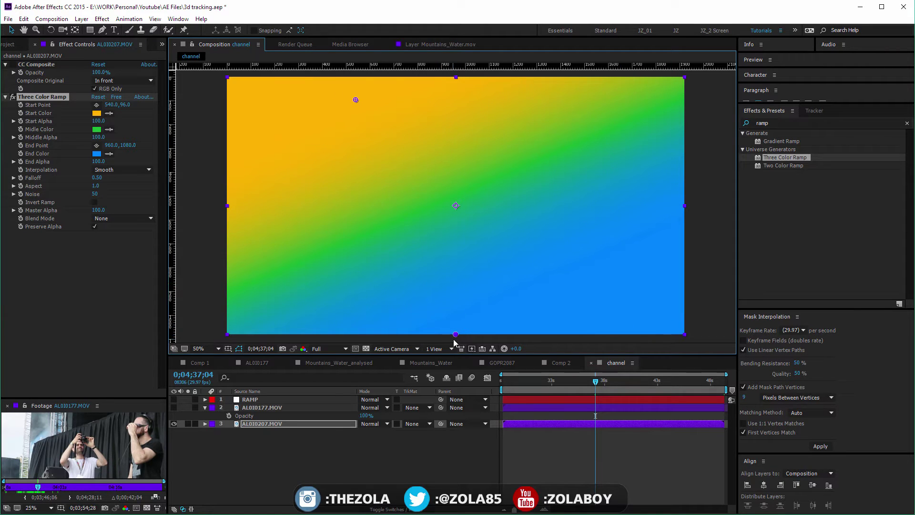
drag(465, 338, 560, 340)
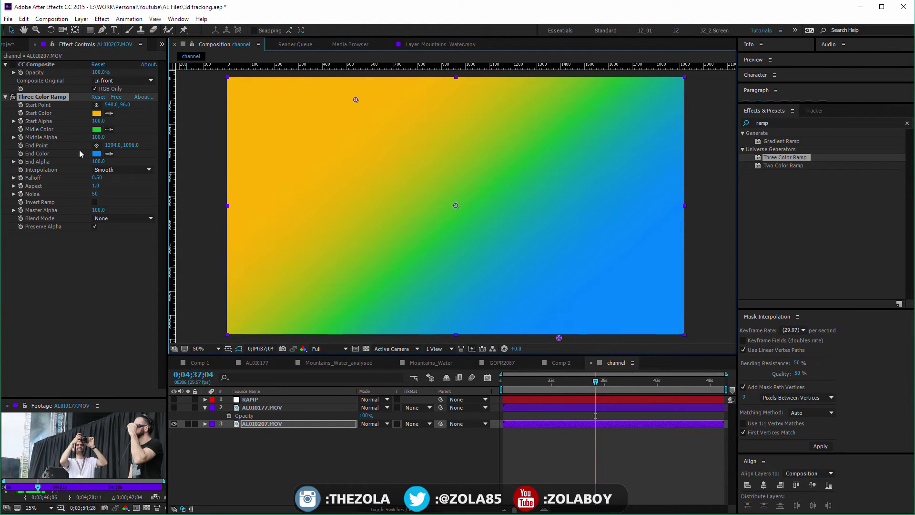
click(97, 155)
click(413, 349)
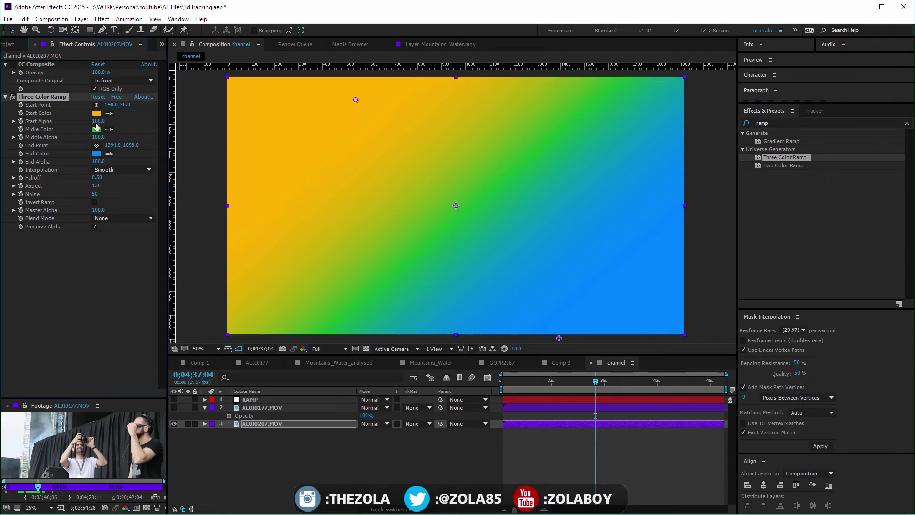
click(97, 129)
drag(324, 354, 340, 340)
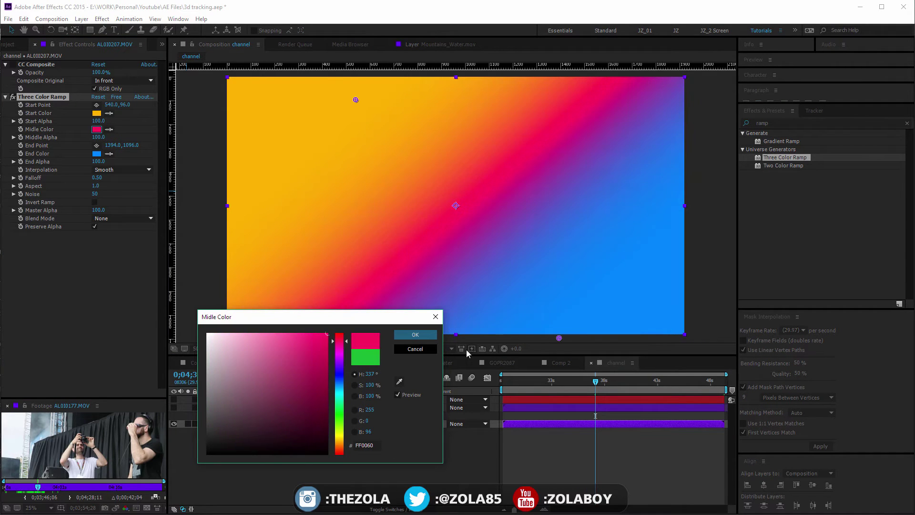
click(431, 339)
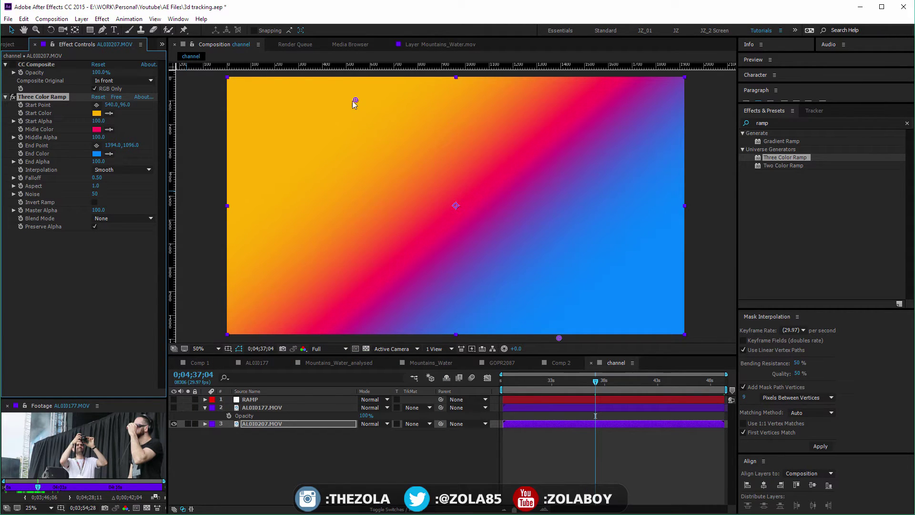
Move the Three Color Ramp's start point to about 328, -14 and its end point to about 998, 1664
drag(355, 101, 305, 73)
drag(559, 338, 462, 487)
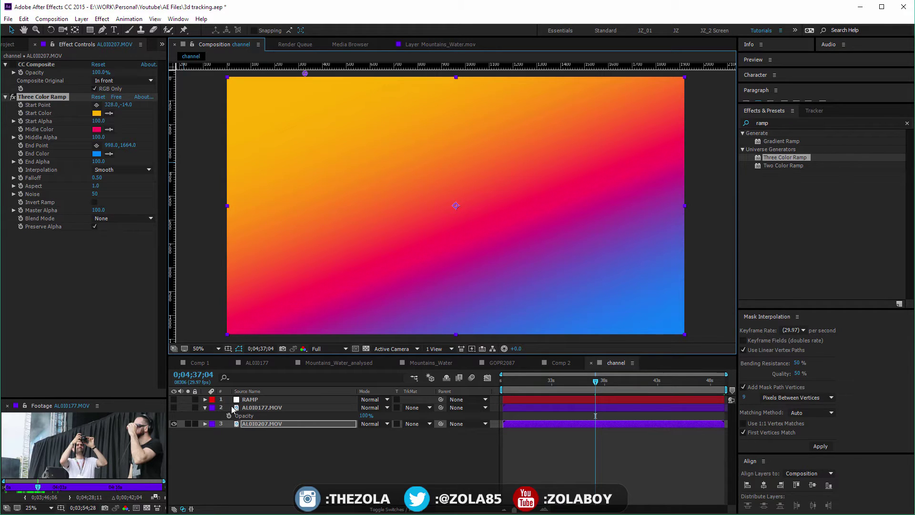
key(Return)
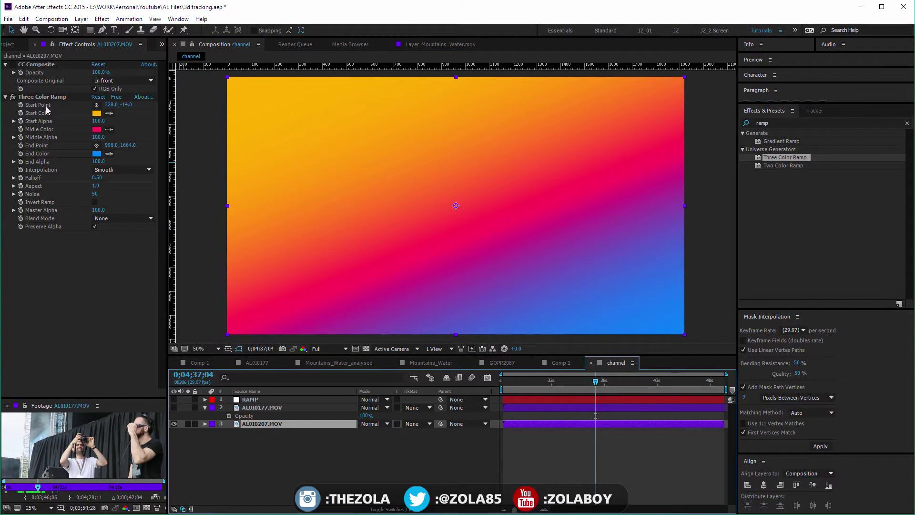
Turn off Three Color Ramp and apply the Gradient Ramp effect to AL0I0207.MOV
click(119, 217)
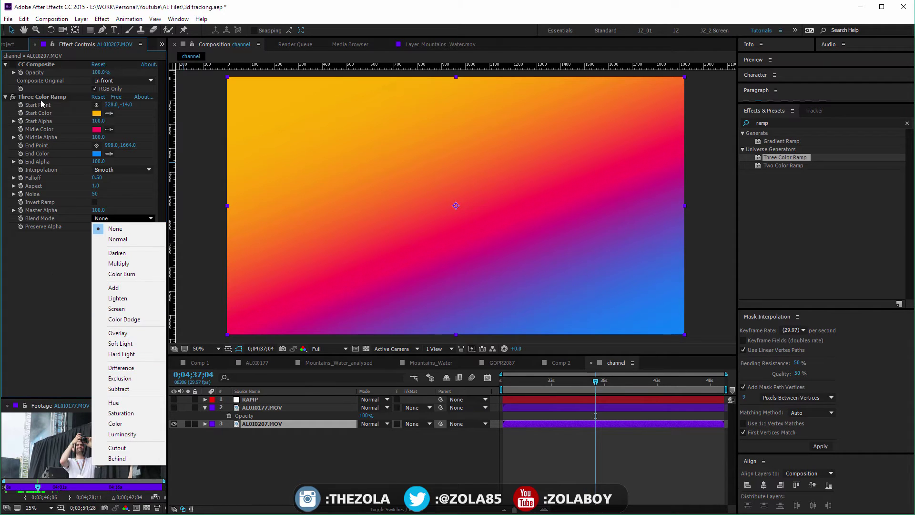
click(13, 97)
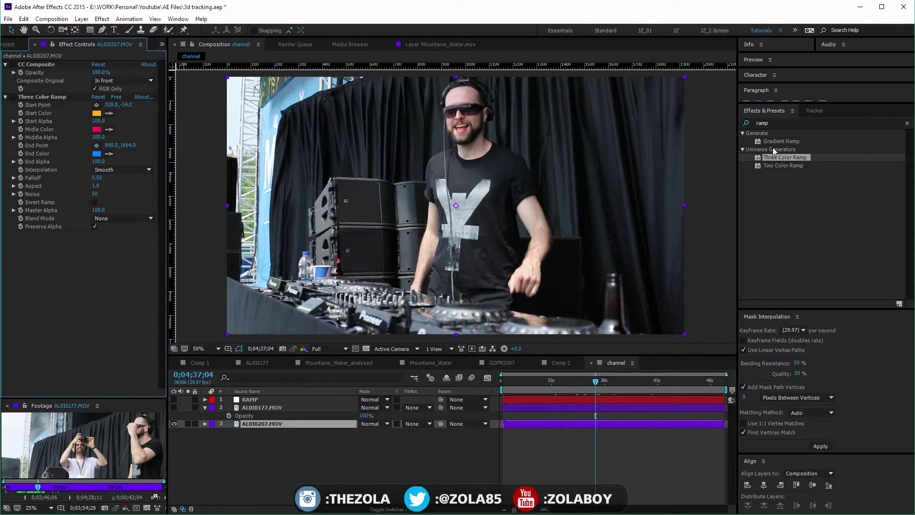
drag(765, 141, 256, 422)
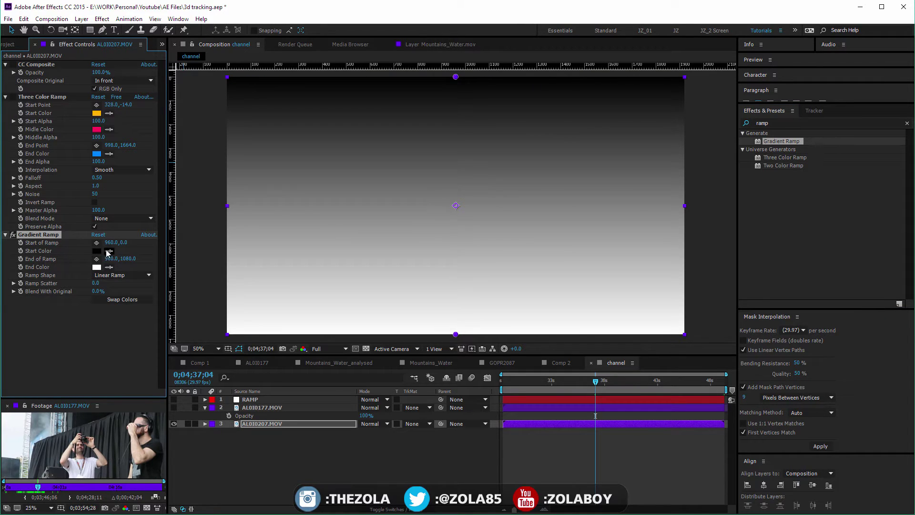
Start the Gradient Ramp at 960, 151 and color it from blue at the start to red (E70000) at the end
drag(122, 242, 165, 250)
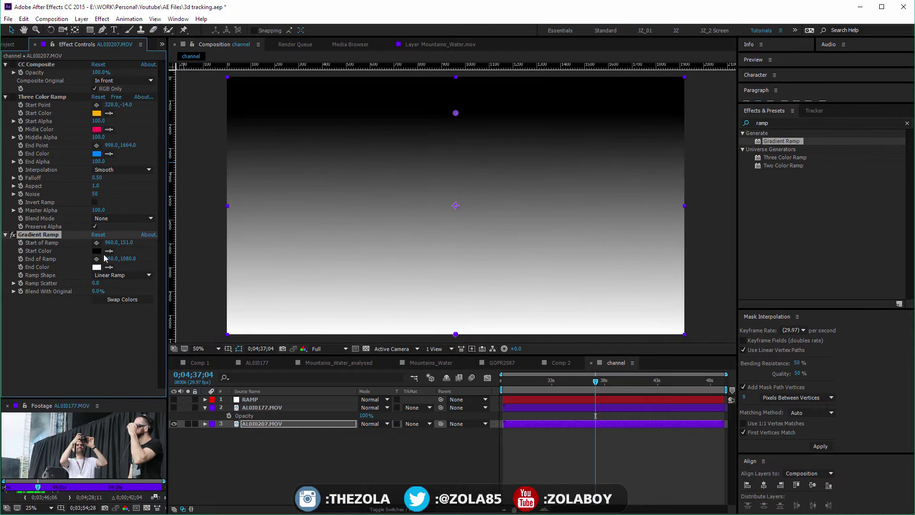
click(96, 267)
drag(367, 386, 395, 384)
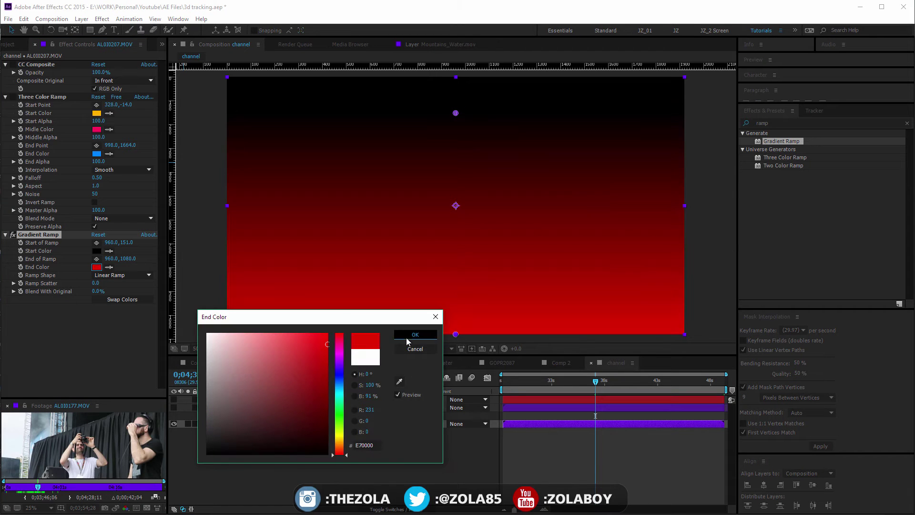
click(415, 334)
click(325, 356)
drag(338, 369, 338, 377)
click(415, 334)
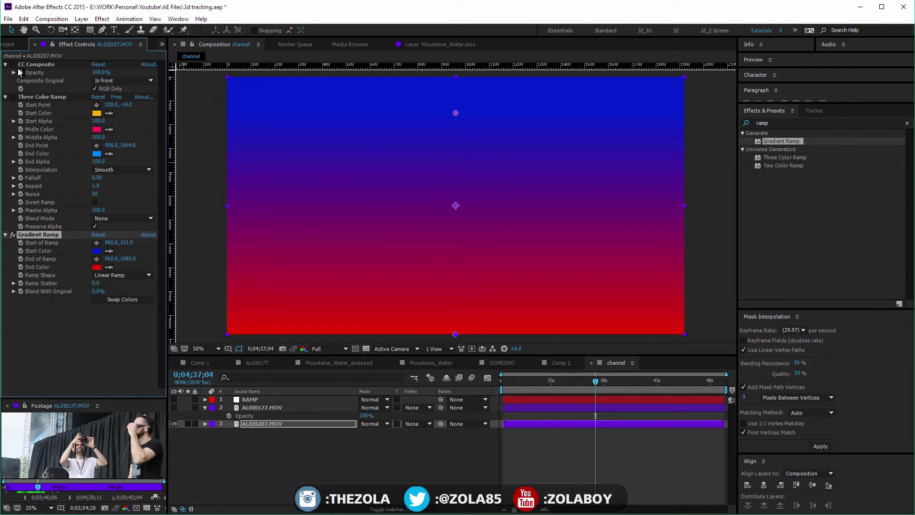
Delete Three Color Ramp and enable CC Composite as the last effect, after Gradient Ramp
drag(48, 65, 33, 336)
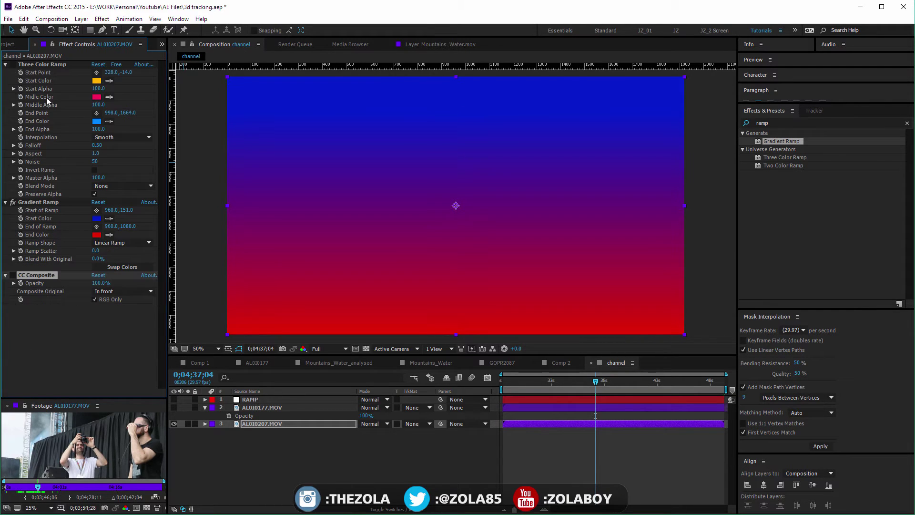
click(5, 64)
click(35, 64)
key(Delete)
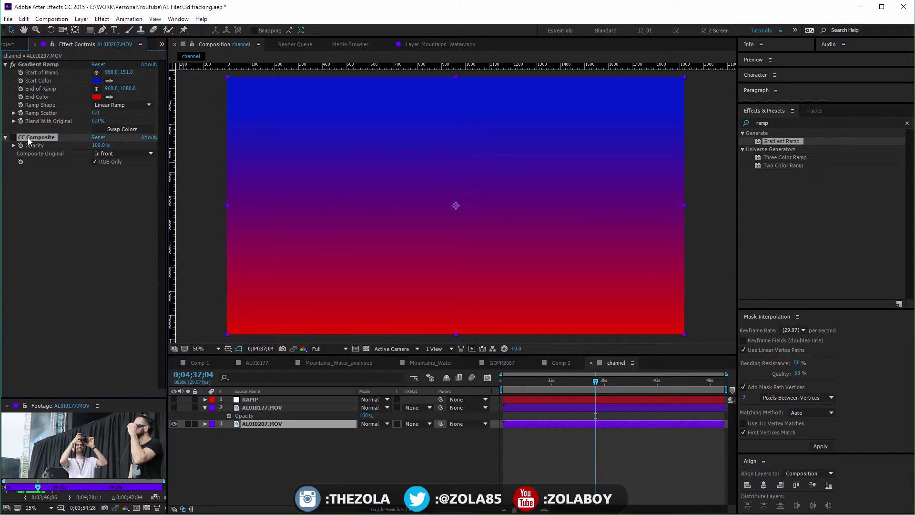
click(13, 137)
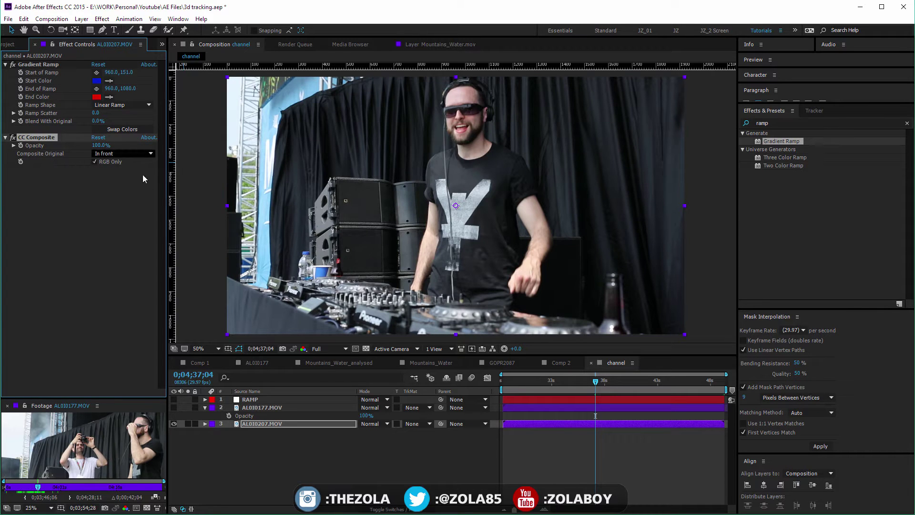
Set CC Composite's Composite Original mode to Add on AL0I0207.MOV
click(121, 154)
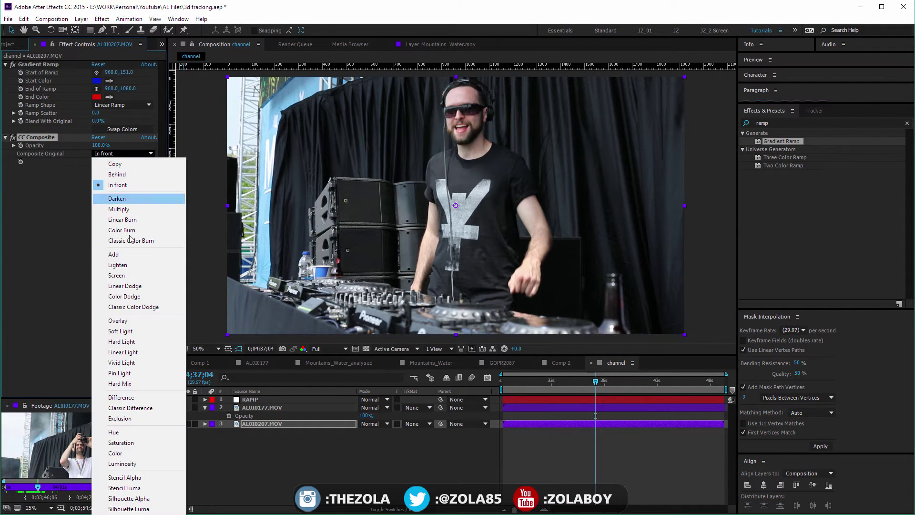
click(133, 255)
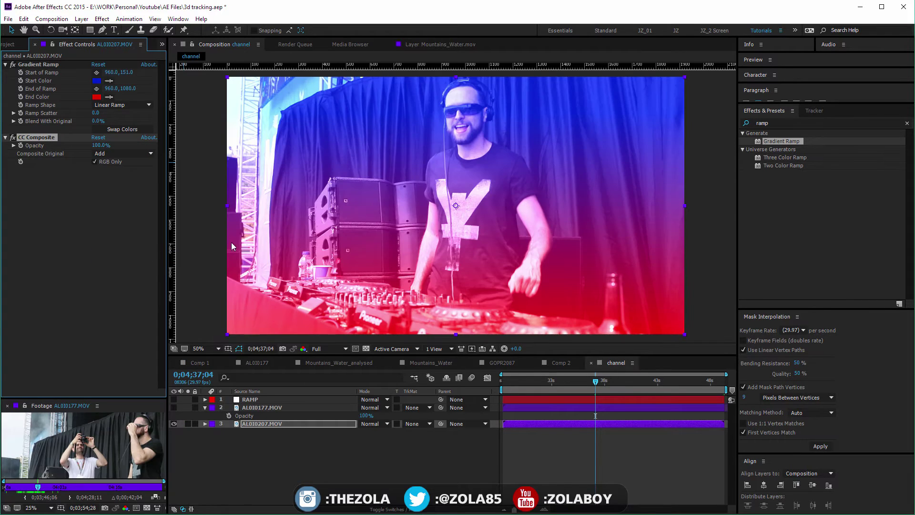
click(56, 72)
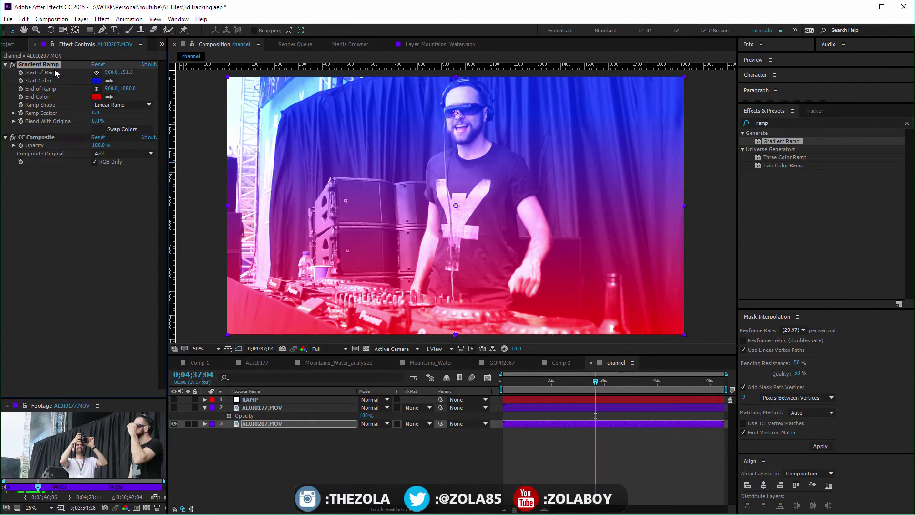
click(6, 64)
click(6, 65)
Show the RAMP layer, set its blending mode to Add to compare the look, and hide the layer again
click(265, 453)
click(264, 399)
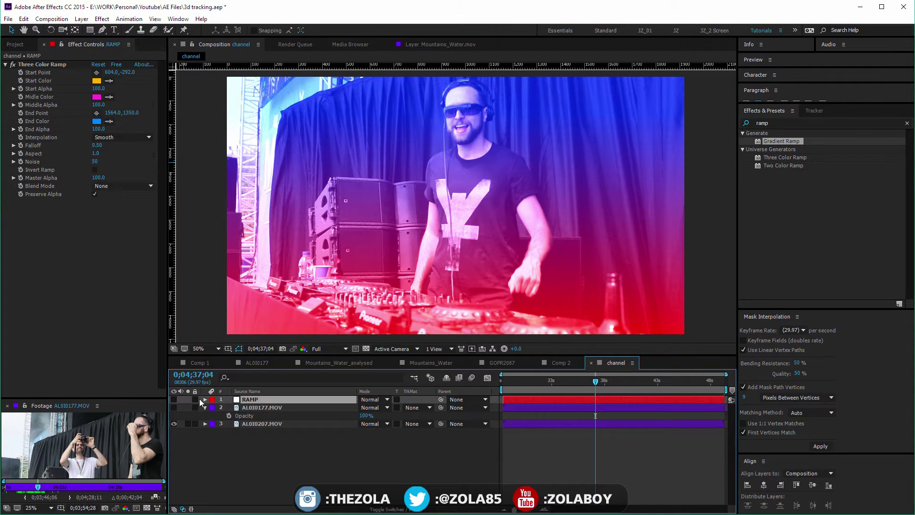
click(174, 399)
click(376, 399)
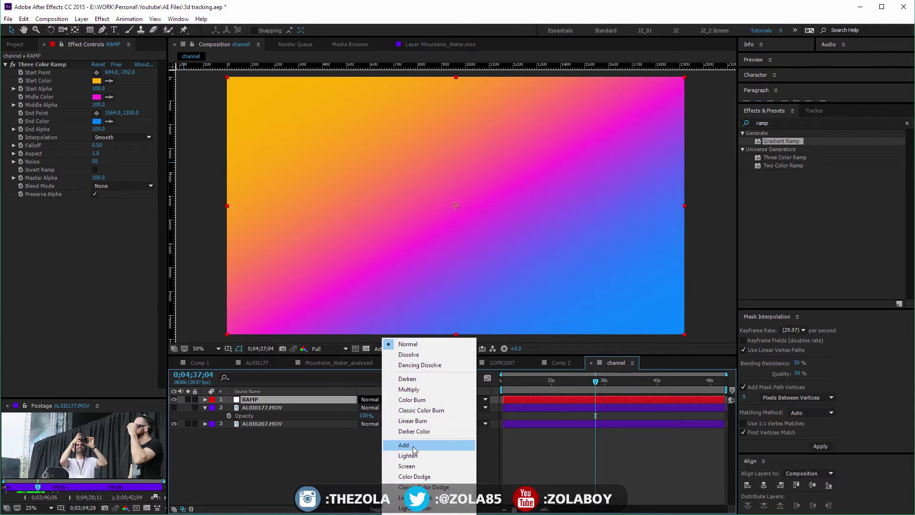
click(429, 441)
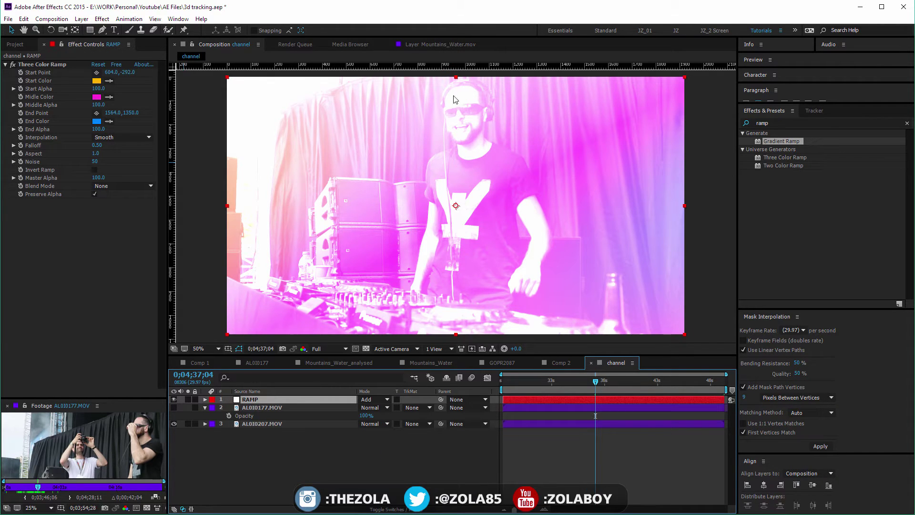
click(174, 399)
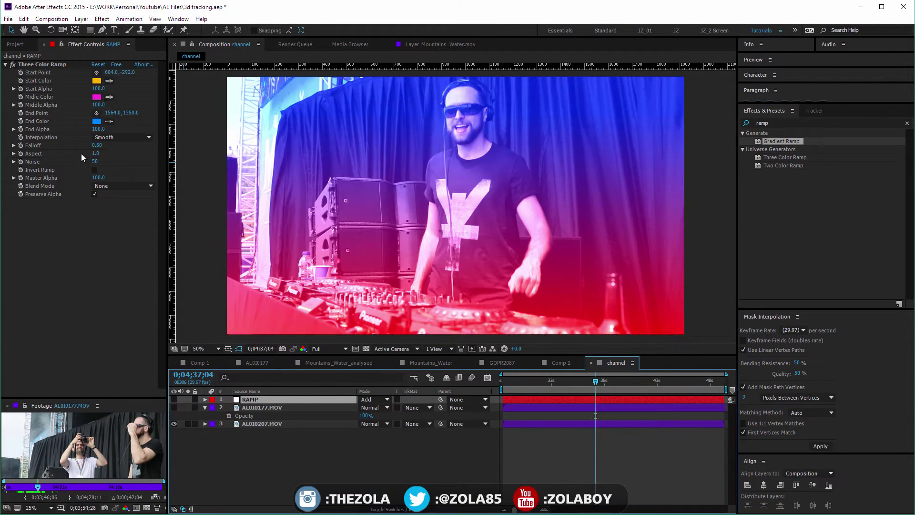
Try swapping the Gradient Ramp's start and end colors on AL0I0207.MOV, and swap them back
click(270, 424)
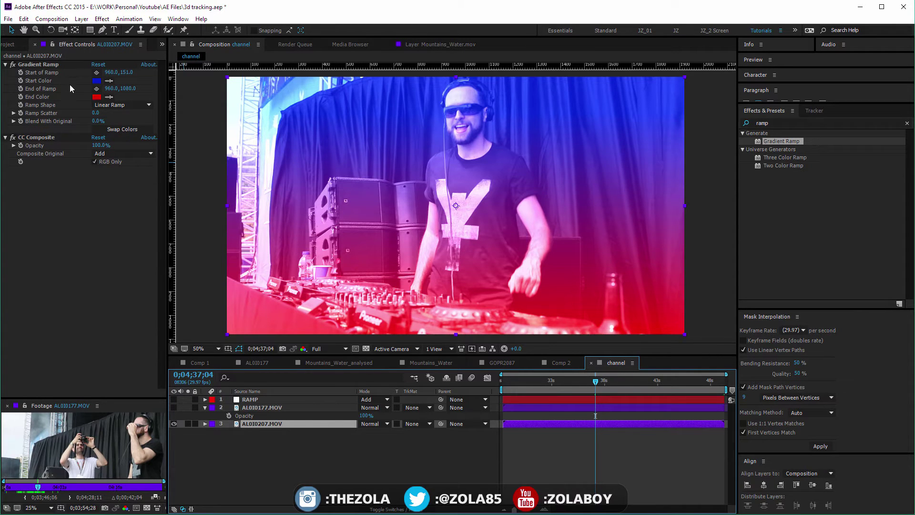
click(127, 129)
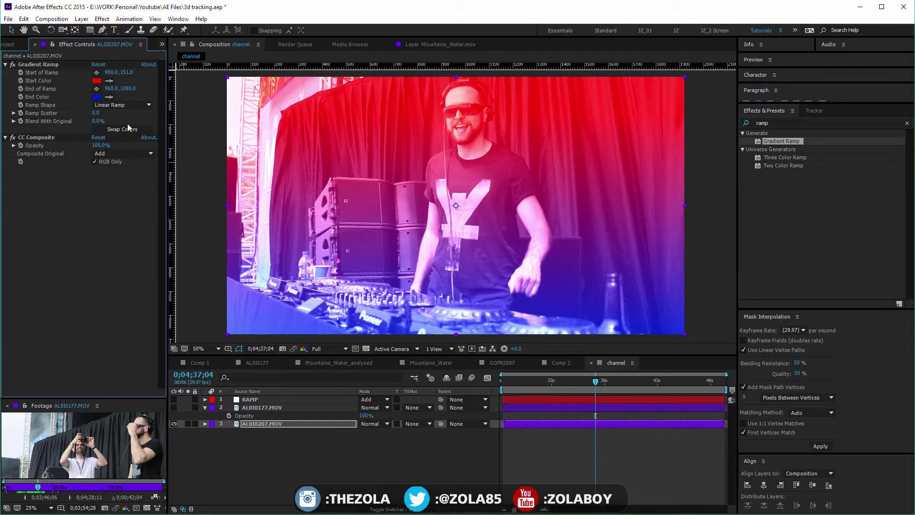
click(128, 129)
Turn off the Gradient Ramp and CC Composite effects on AL0I0207.MOV
click(13, 64)
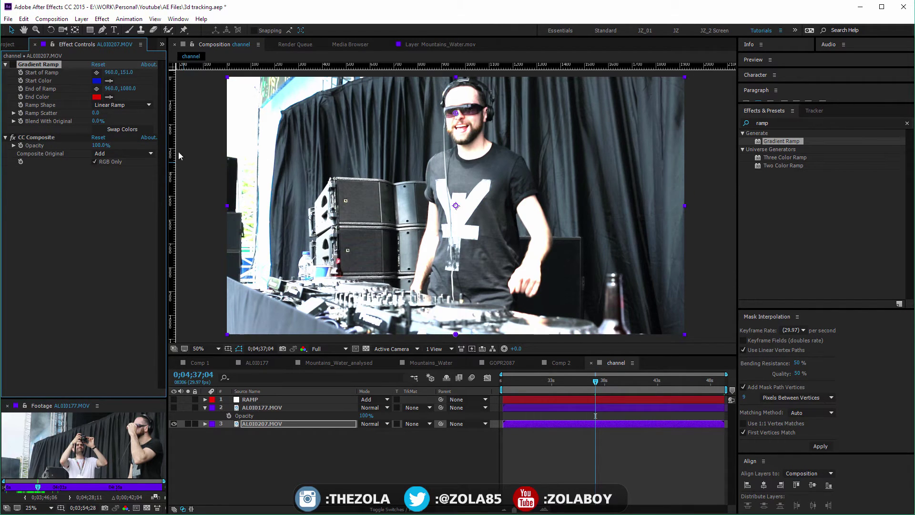
click(113, 153)
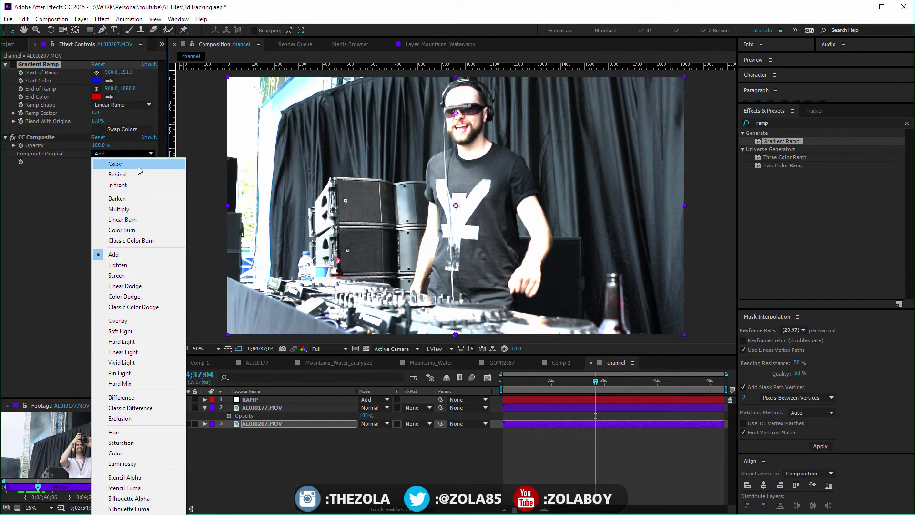
click(54, 239)
click(13, 137)
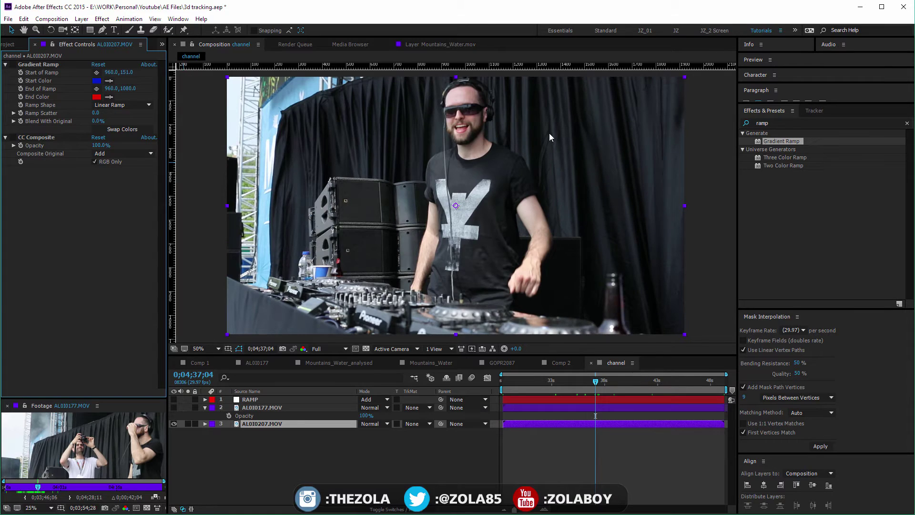
Clear the effects search and apply Invert from the Channel category to AL0I0207.MOV
click(906, 123)
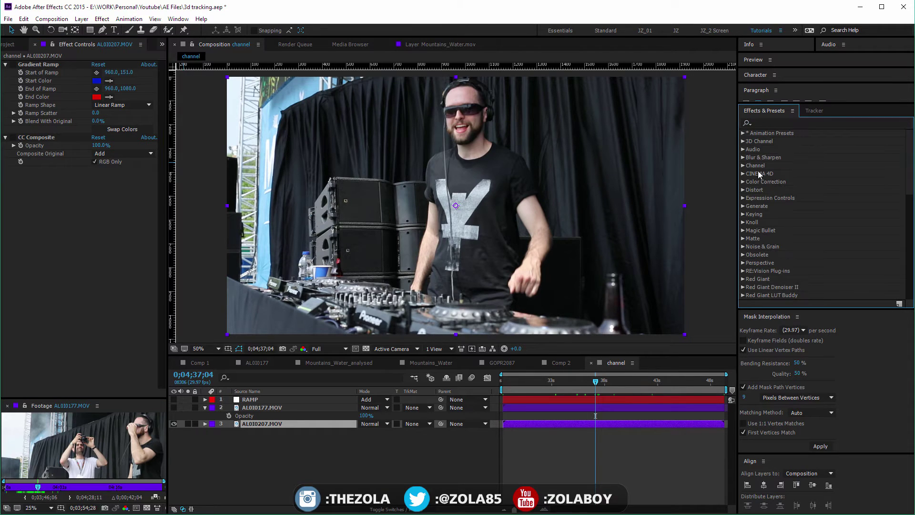
click(743, 165)
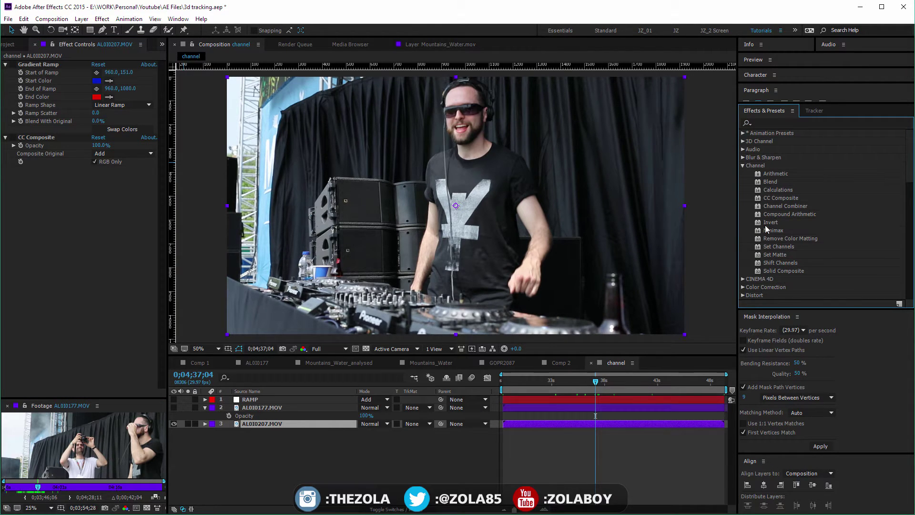
drag(771, 222, 260, 424)
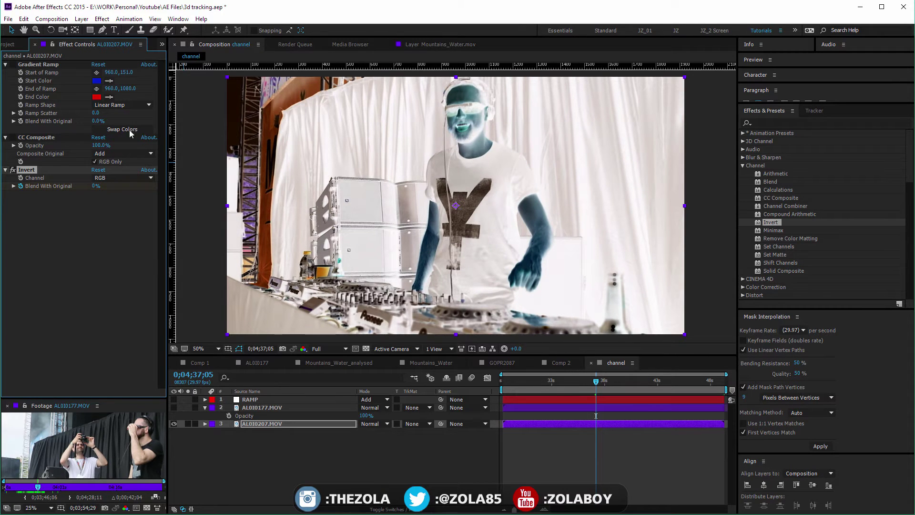
Keyframe Invert's Blend With Original between 0% and 100% over a few frames around 0;04;37;05, and preview from before them
drag(93, 186, 483, 355)
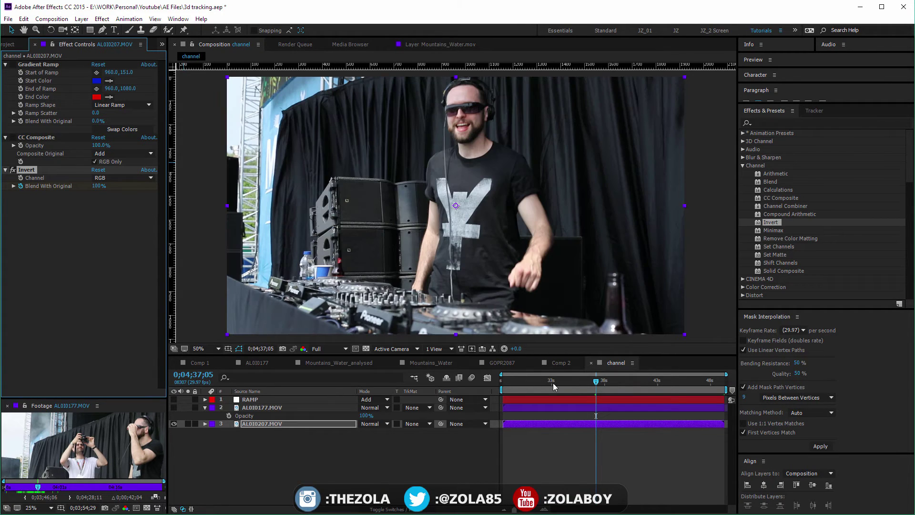
key(ctrl+z)
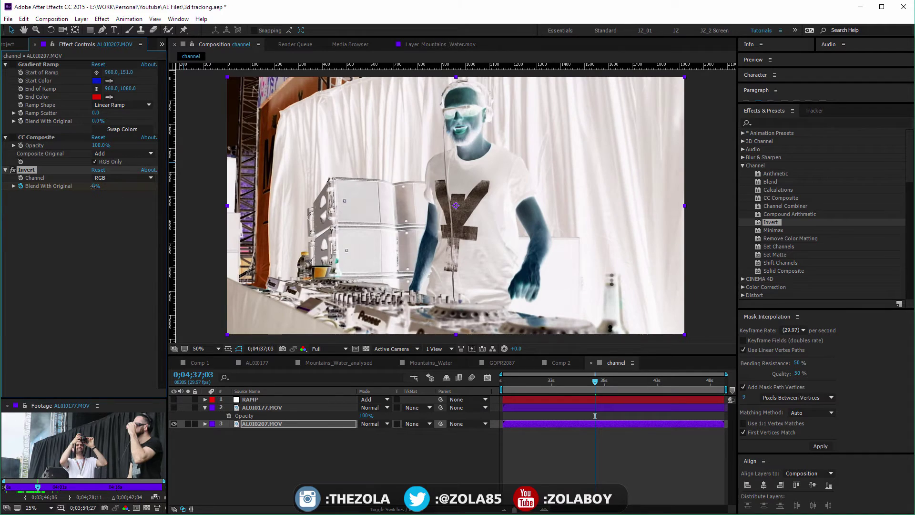
drag(93, 186, 500, 361)
drag(595, 380, 582, 383)
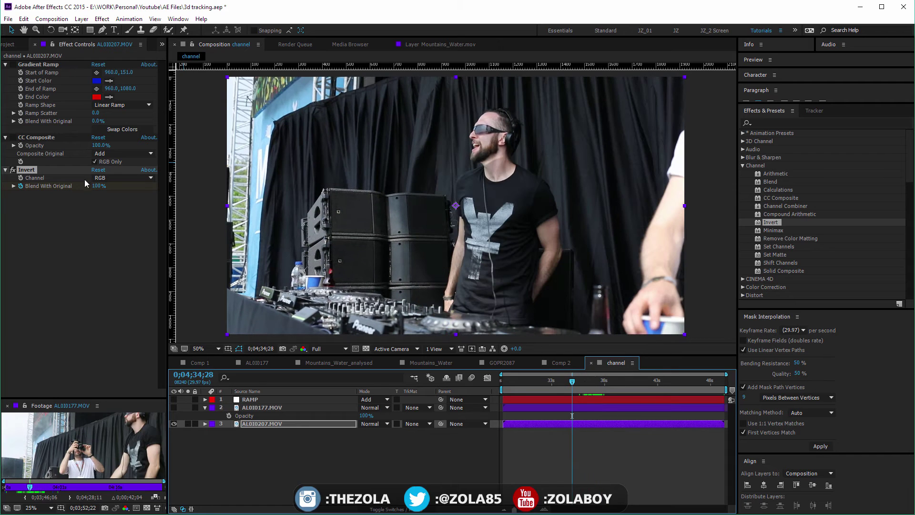
click(58, 185)
Try inverting only the Red channel, and step frame by frame through the keyframes around 0;04;37;04
click(113, 180)
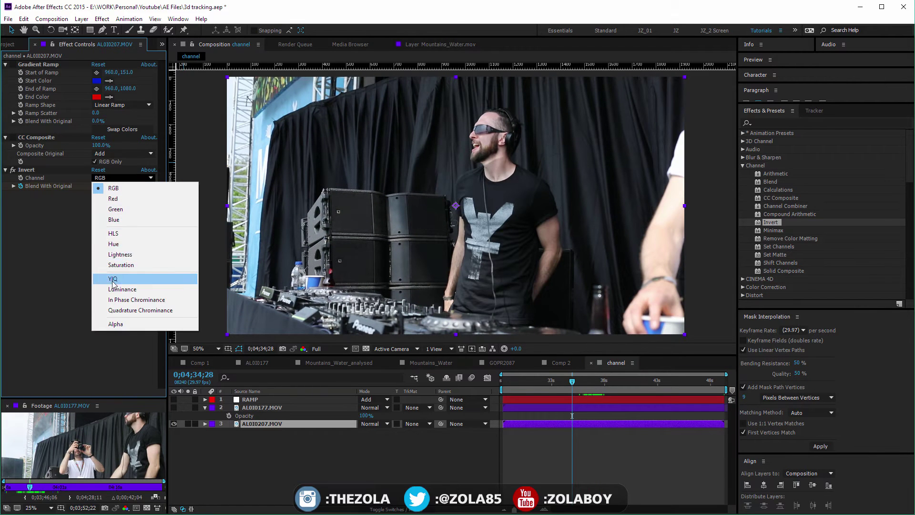
click(114, 199)
drag(582, 385, 595, 384)
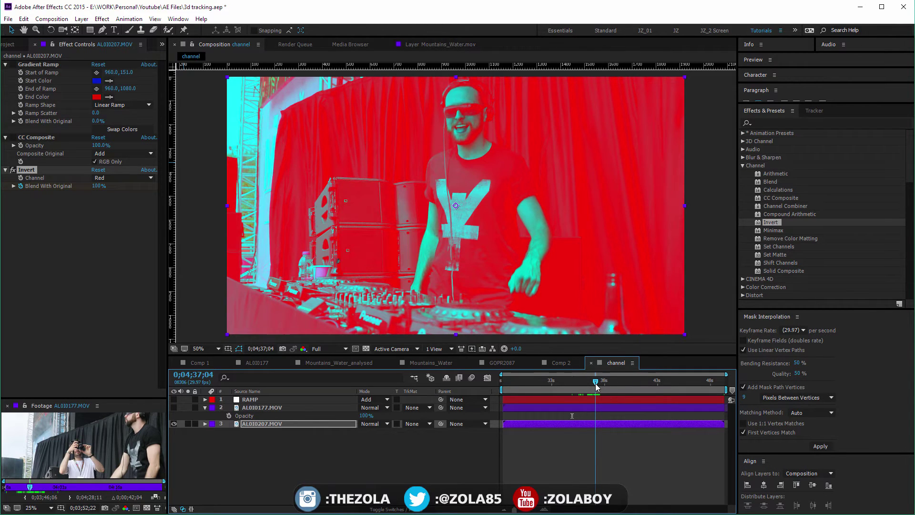
key(Page_Up)
key(Page_Up)
key(Page_Down)
key(Page_Down)
key(Page_Down)
key(Page_Down)
key(Page_Down)
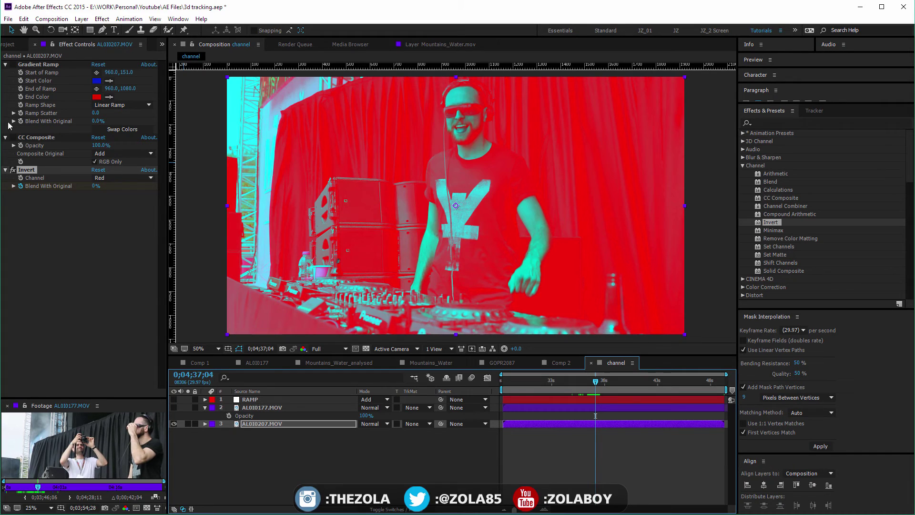
Switch Invert's Channel through YIQ and Luminance to Hue, and turn the Invert effect off
click(114, 177)
click(138, 279)
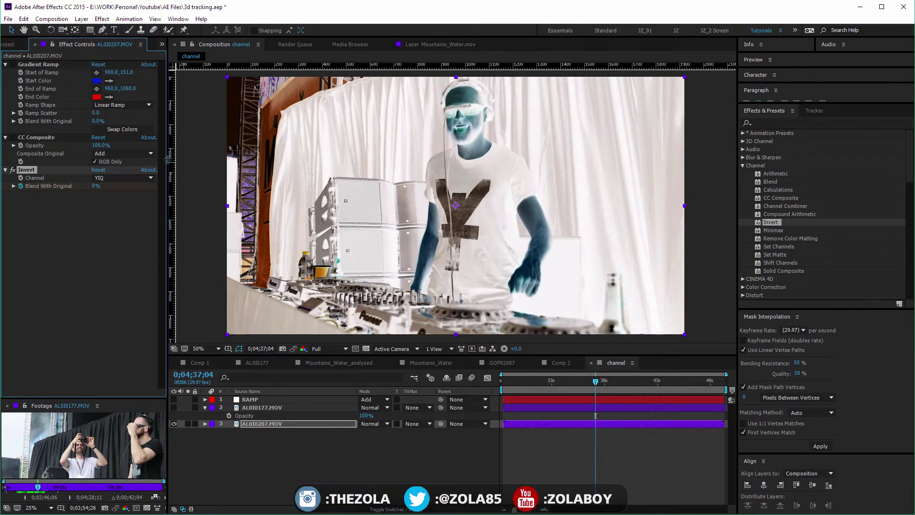
click(132, 178)
click(138, 289)
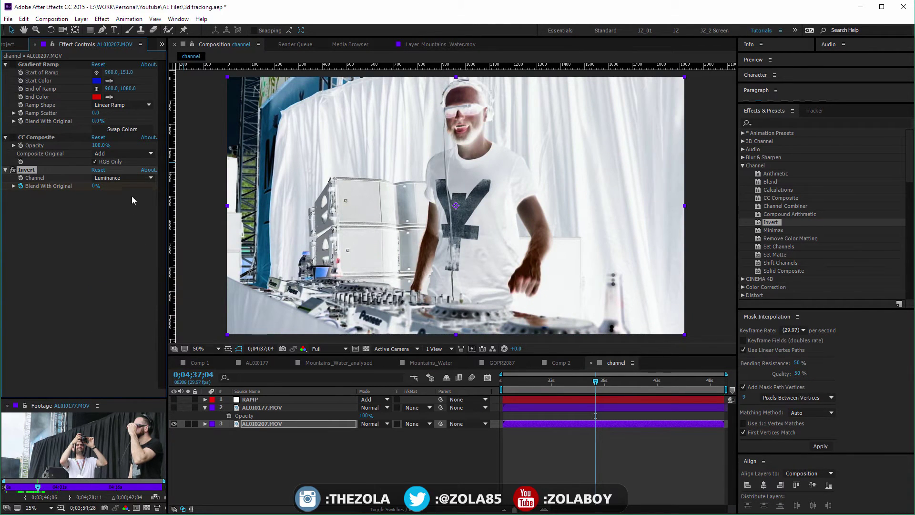
click(128, 178)
click(114, 243)
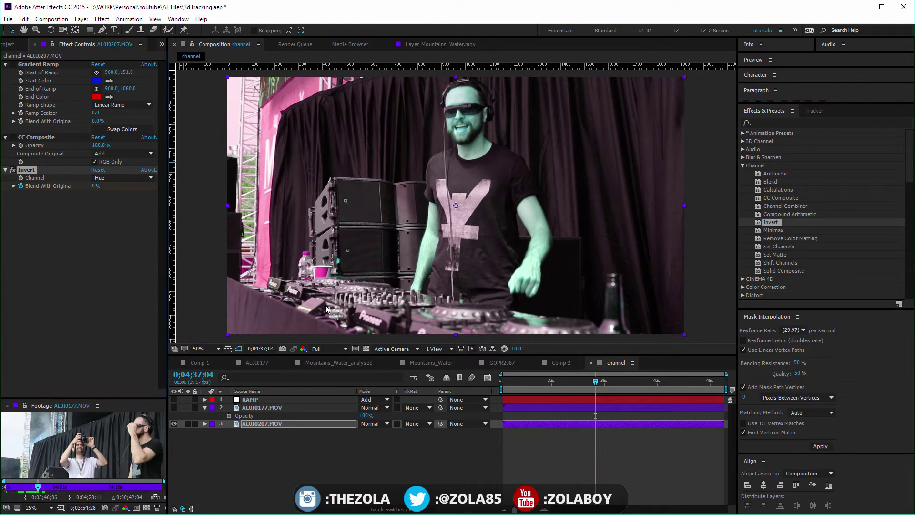
click(13, 169)
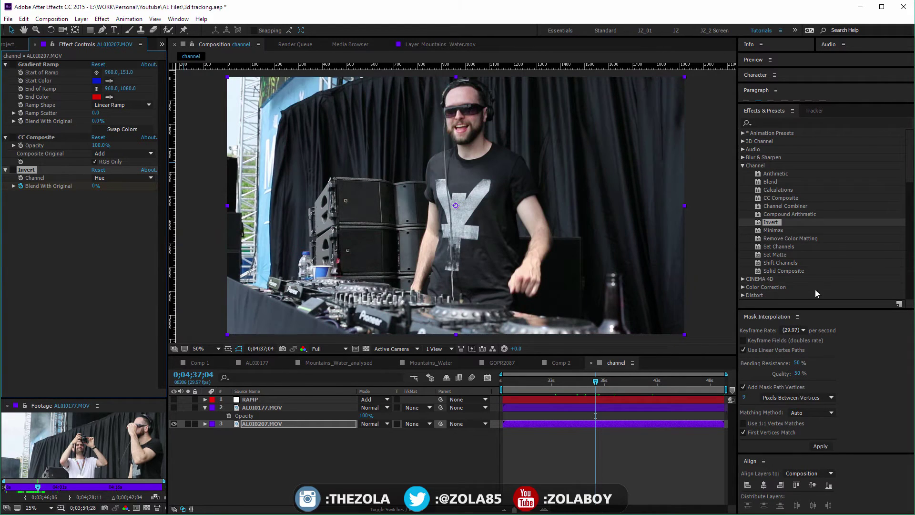
Apply Set Channels to AL0I0207.MOV, and view the footage's blue, green and red channels individually before returning to full color
click(785, 250)
drag(785, 252, 264, 423)
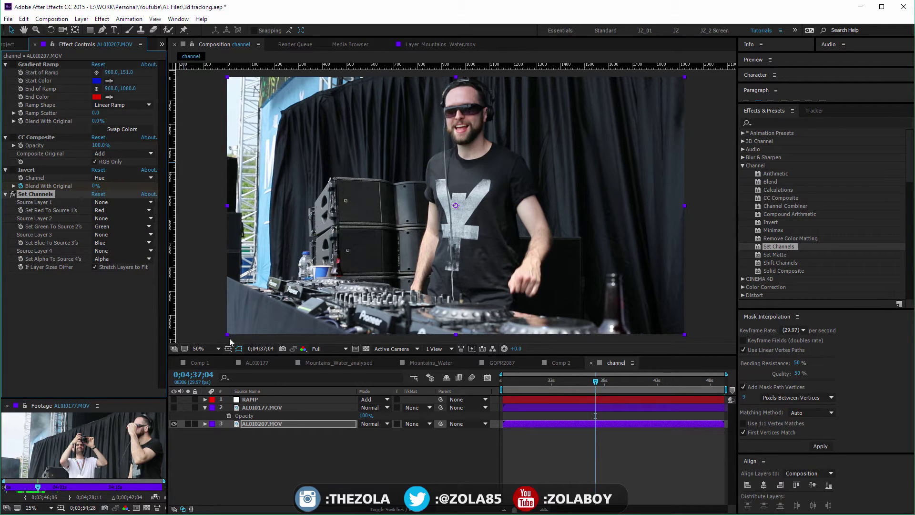
key(alt+3)
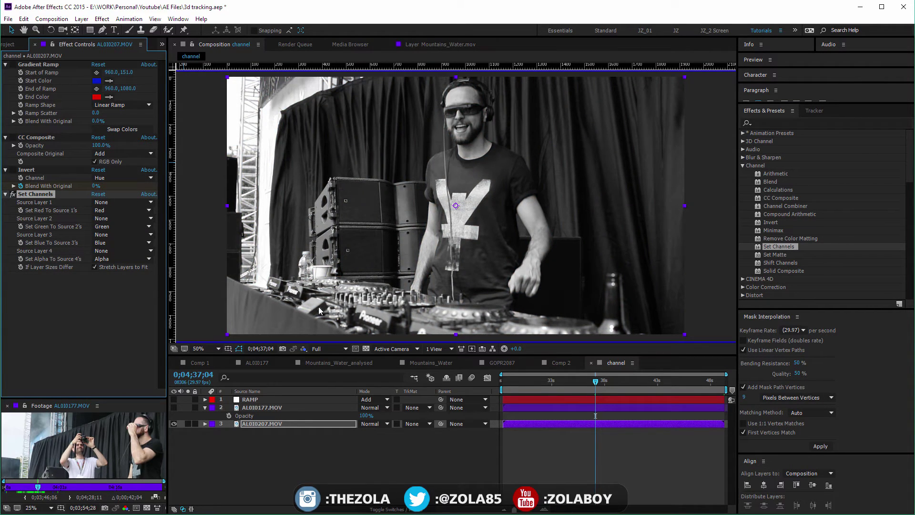
key(alt+2)
key(alt+1)
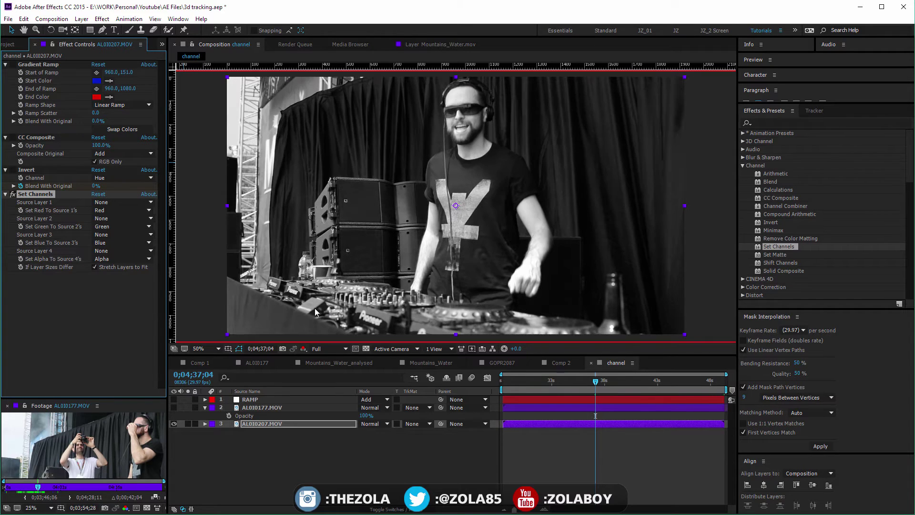
key(alt+1)
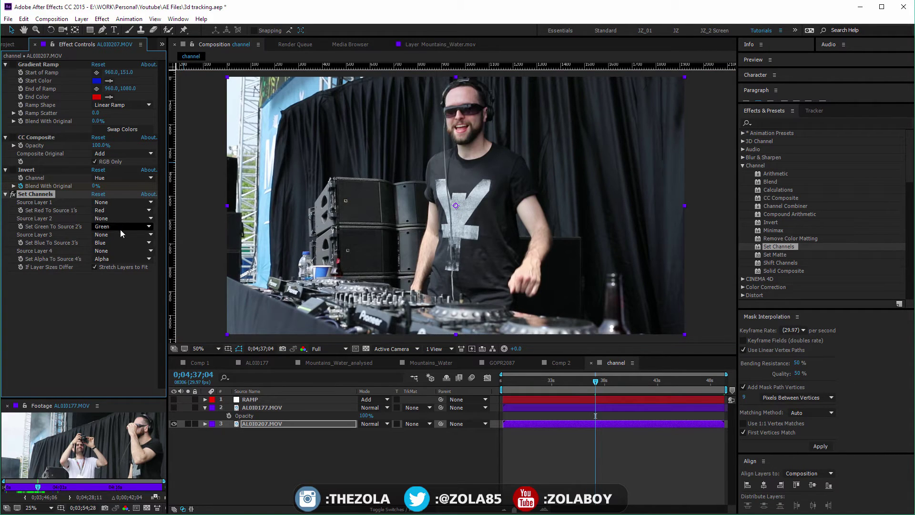
In Set Channels, set the green source to Red and the blue source first to Green and finally to Red
click(108, 227)
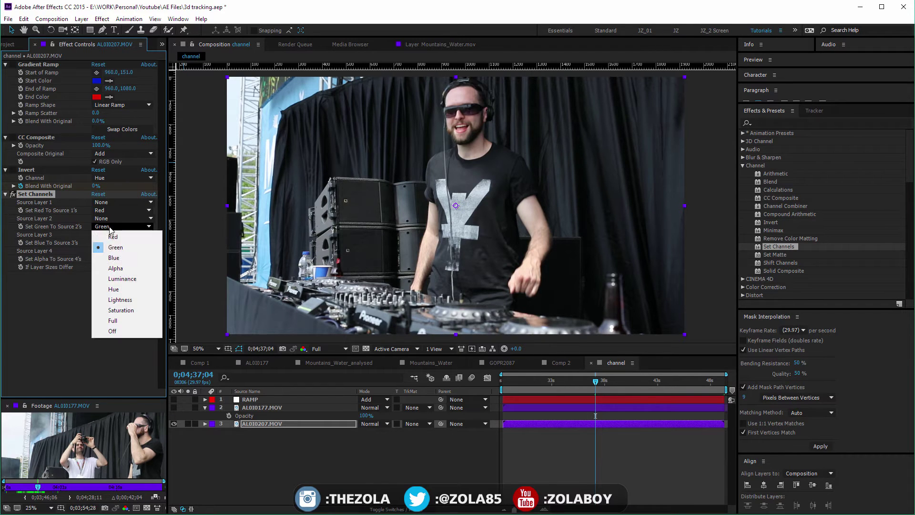
click(119, 242)
click(114, 242)
click(115, 263)
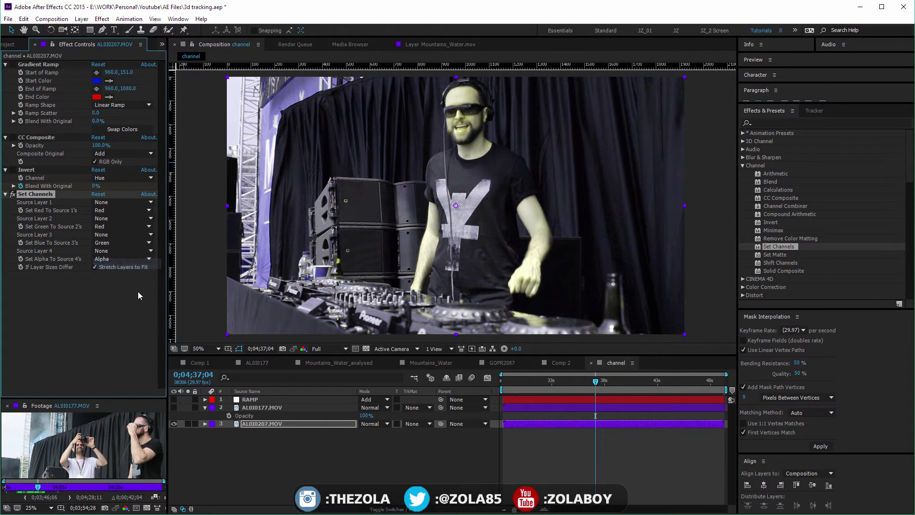
click(115, 242)
click(114, 250)
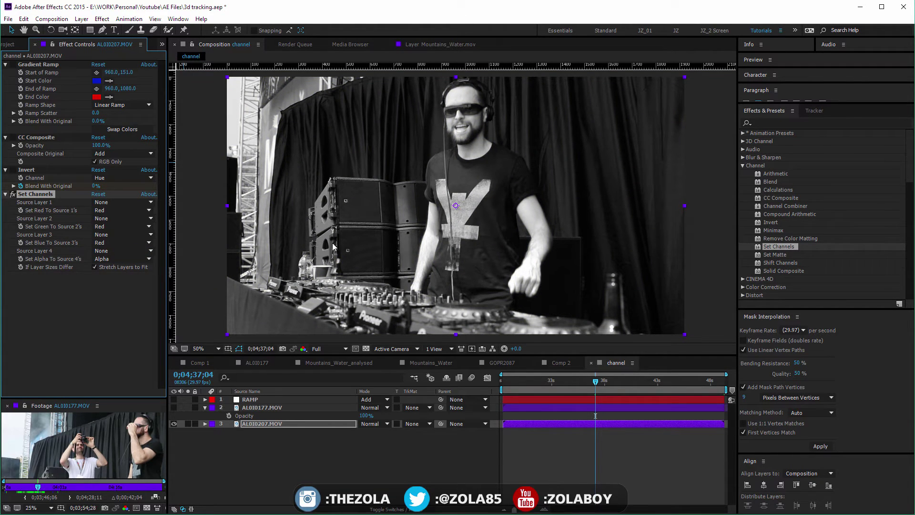
Find the Levels effect, apply it to AL0I0207.MOV after Set Channels, and raise Input Black to 64
click(275, 424)
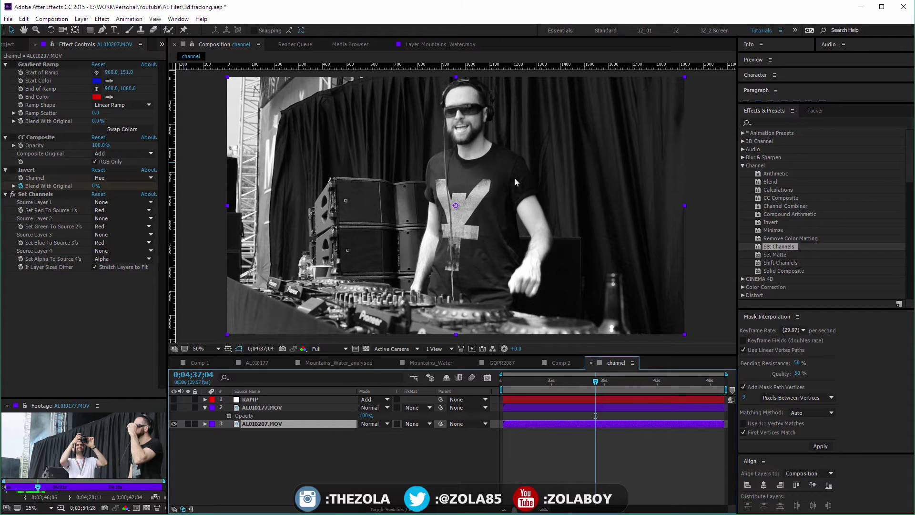
click(755, 123)
text(leve)
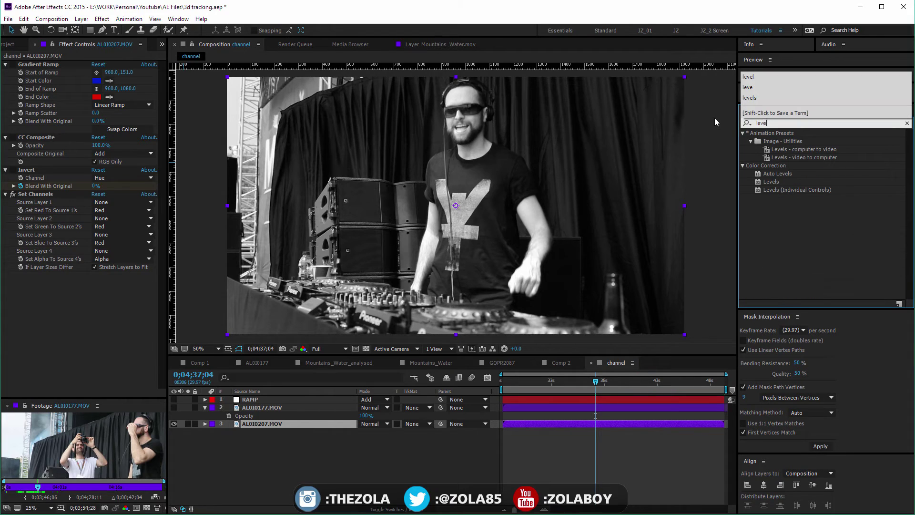
text(ls)
drag(773, 182, 286, 423)
drag(30, 328, 59, 327)
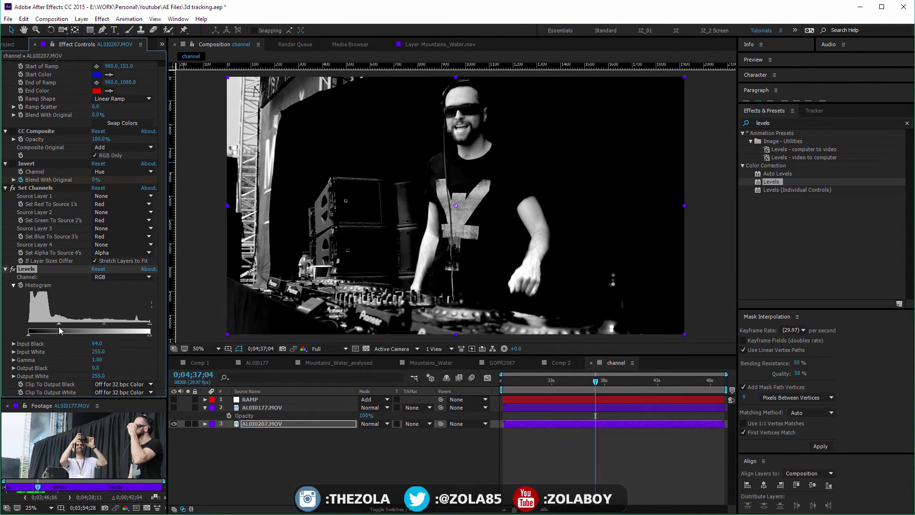
Set Levels to Input Black 60 and Input White 150 on AL0I0207.MOV, and duplicate the layer
drag(150, 328, 115, 328)
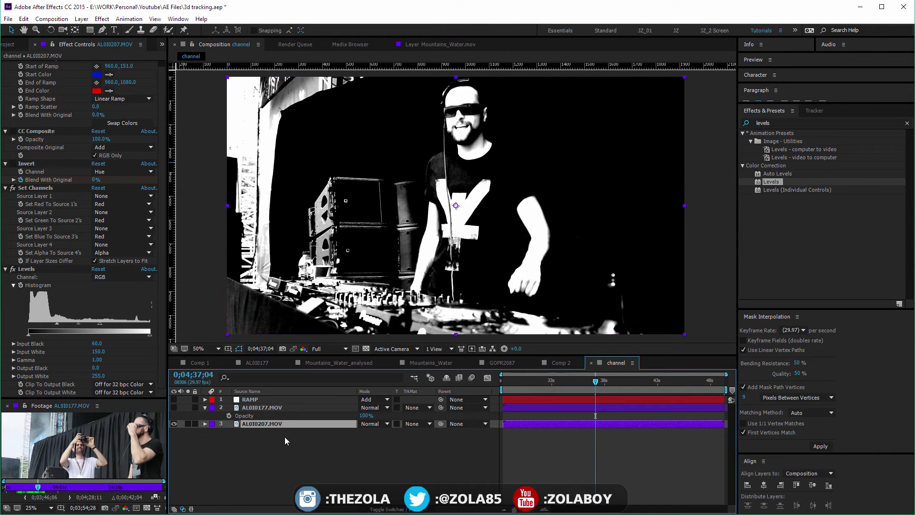
key(ctrl+d)
click(304, 447)
Remove all effects from the lower copy of AL0I0207.MOV
click(336, 429)
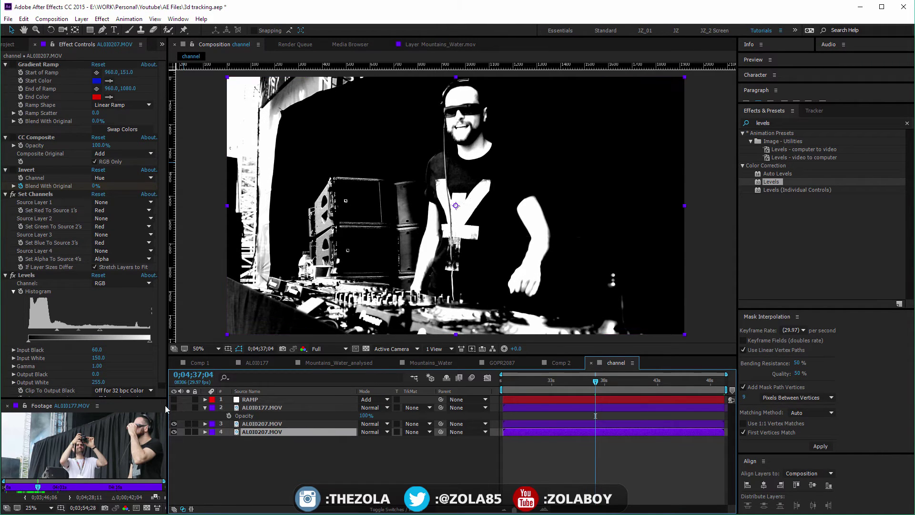
click(43, 65)
key(ctrl+a)
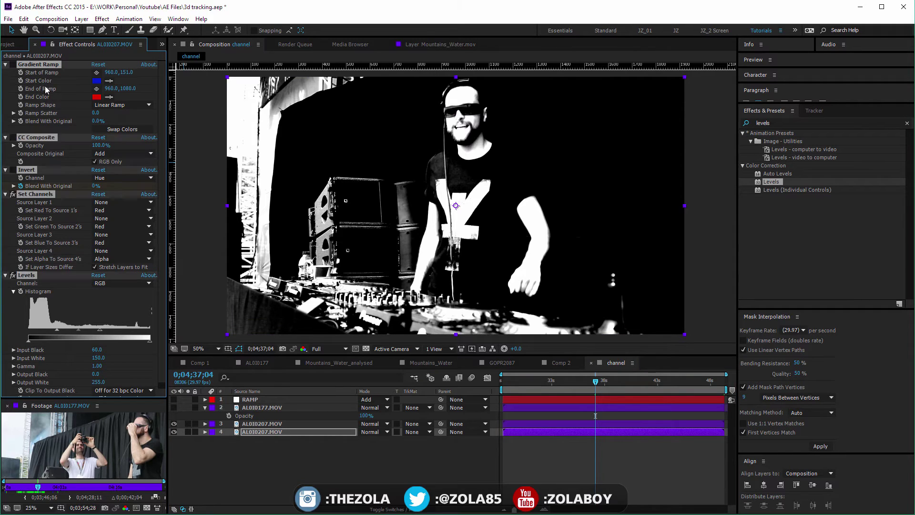
key(grave)
key(Delete)
click(388, 445)
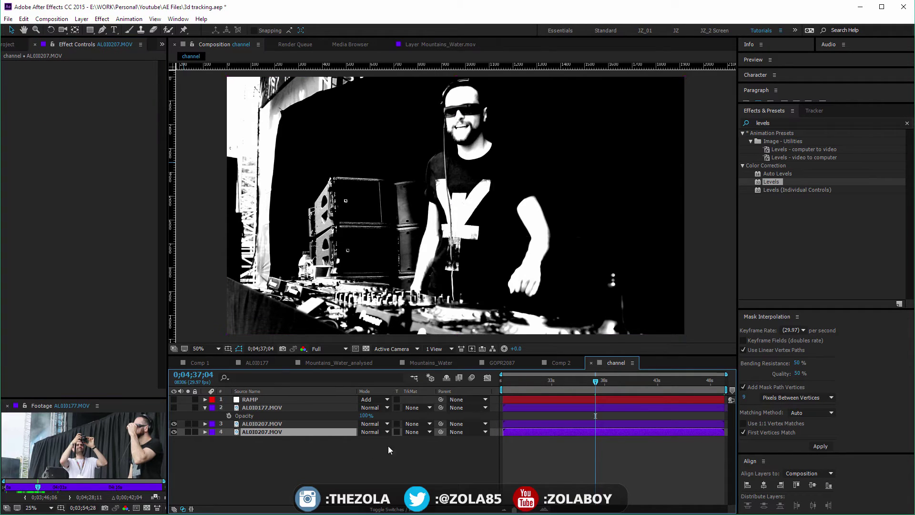
Apply a Luma track matte to the lower AL0I0207.MOV from the copy above, and preview it over the transparency grid
click(417, 432)
click(440, 476)
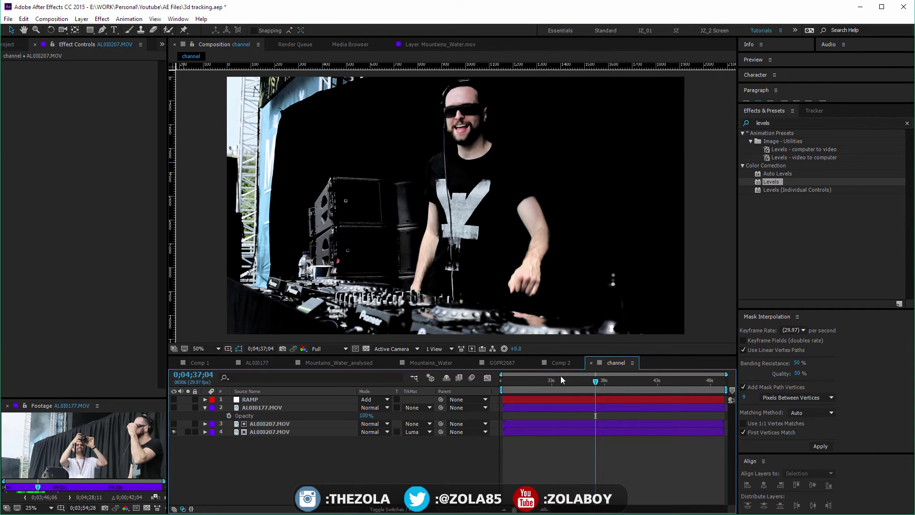
click(366, 348)
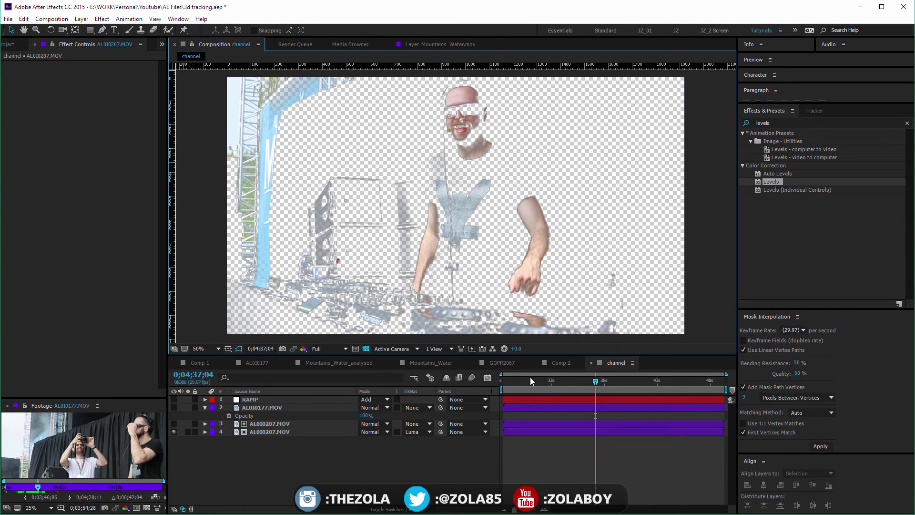
key(space)
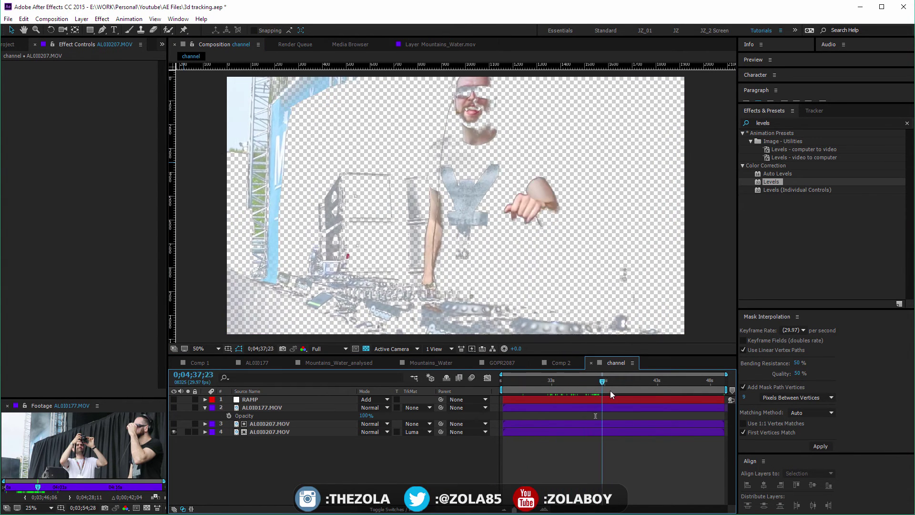
Collapse the expanded layer properties and delete the upper AL0I0207.MOV copy that serves as the matte
click(269, 423)
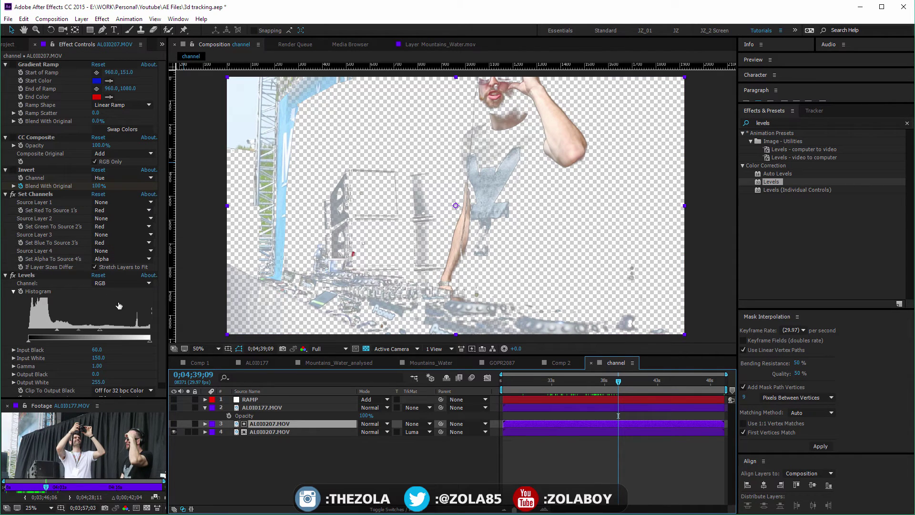
key(ctrl+a)
key(ctrl+grave)
key(ctrl+grave)
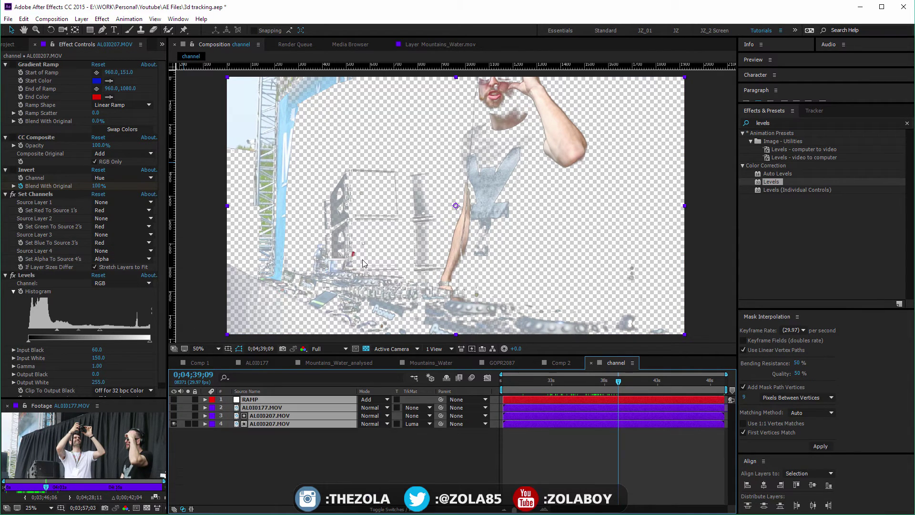
click(258, 439)
click(276, 415)
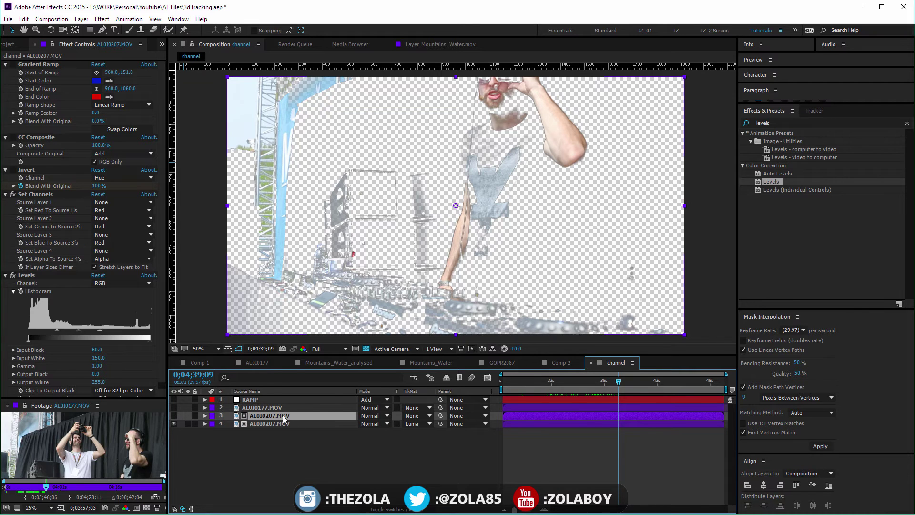
key(Delete)
click(415, 415)
click(429, 418)
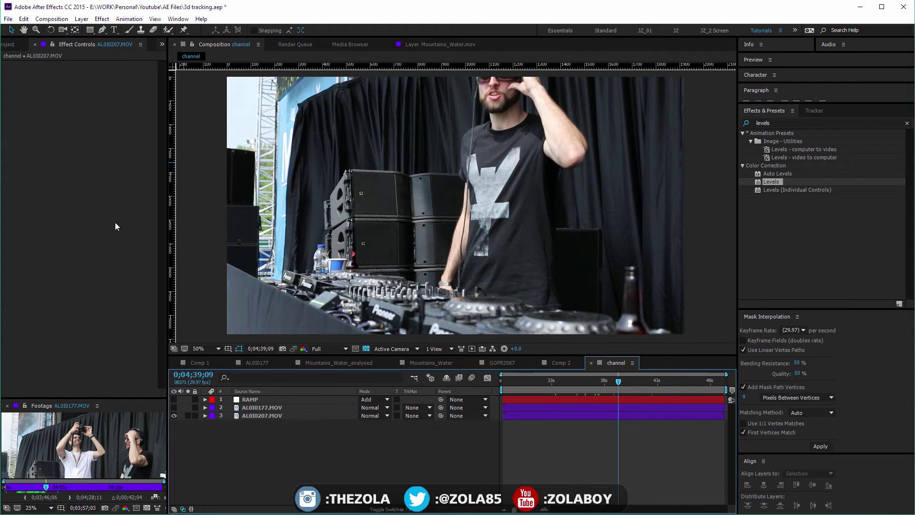
Clear the effects search and locate Set Matte in the Channel category for AL0I0207.MOV
click(284, 415)
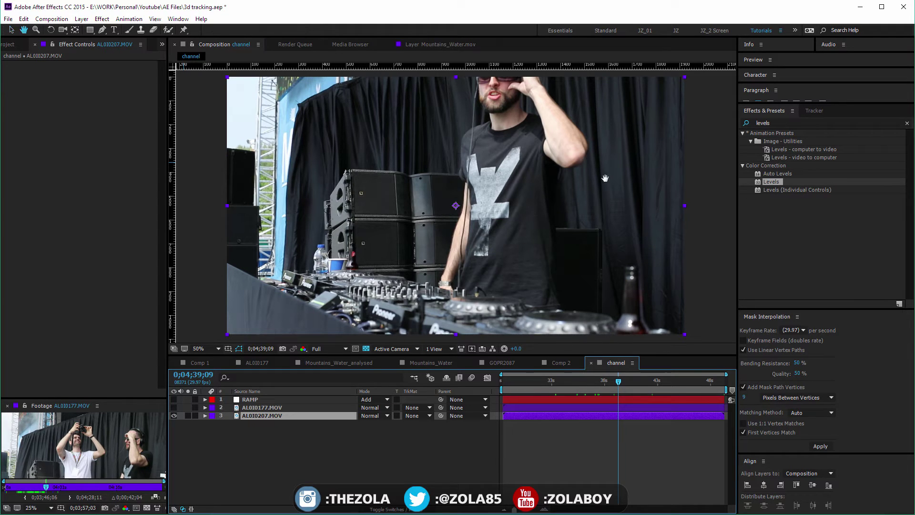
click(907, 123)
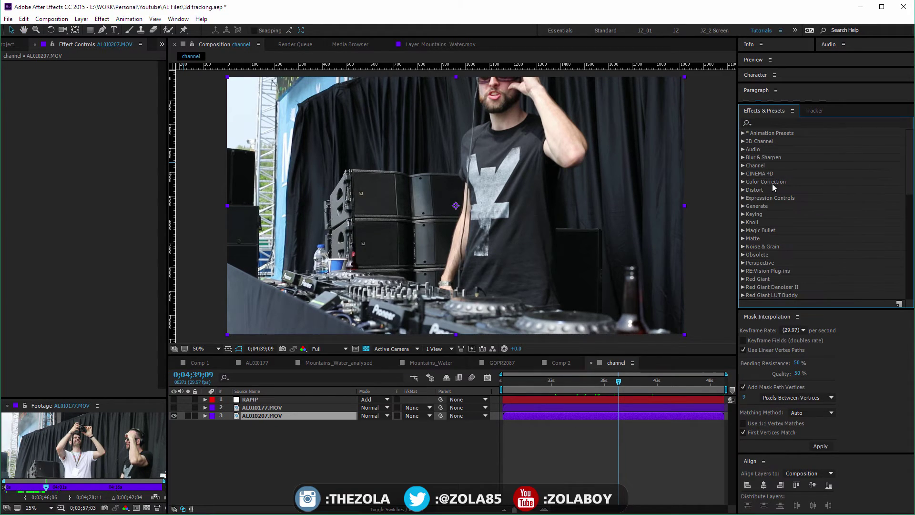
click(743, 167)
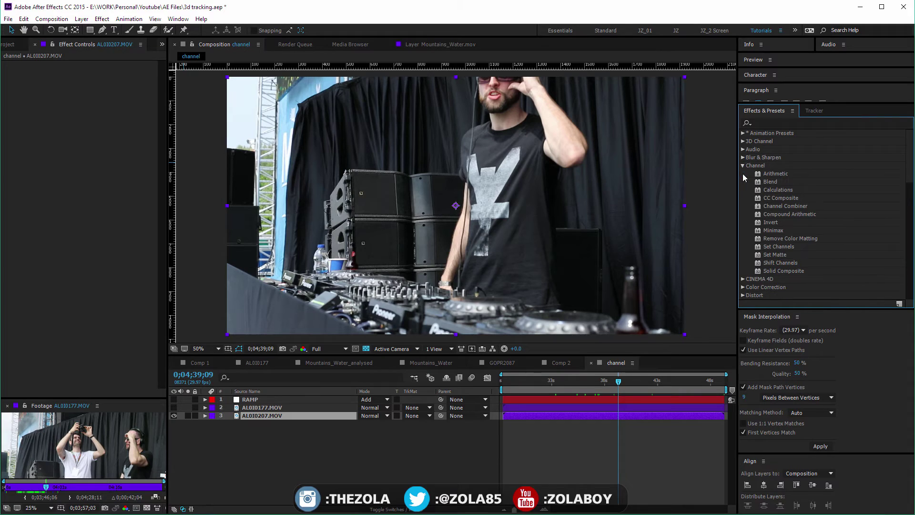
click(780, 254)
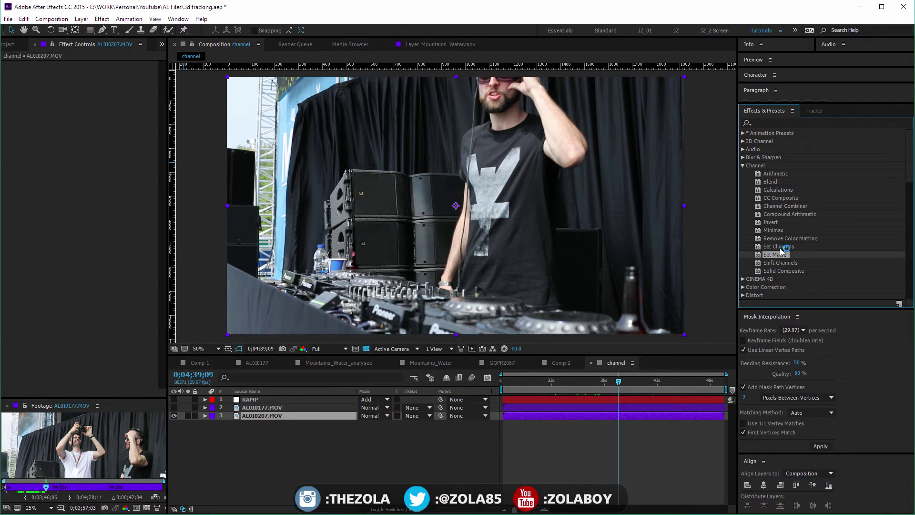
click(379, 452)
key(ctrl+y)
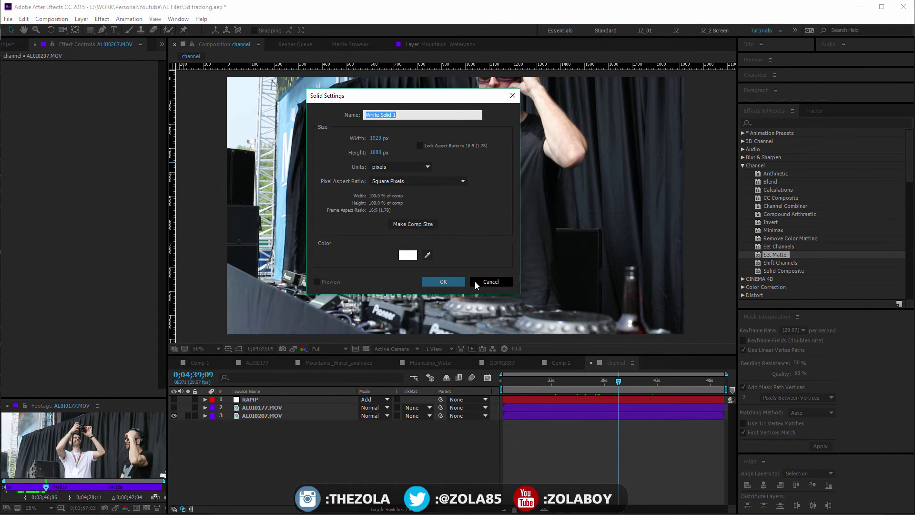
click(454, 281)
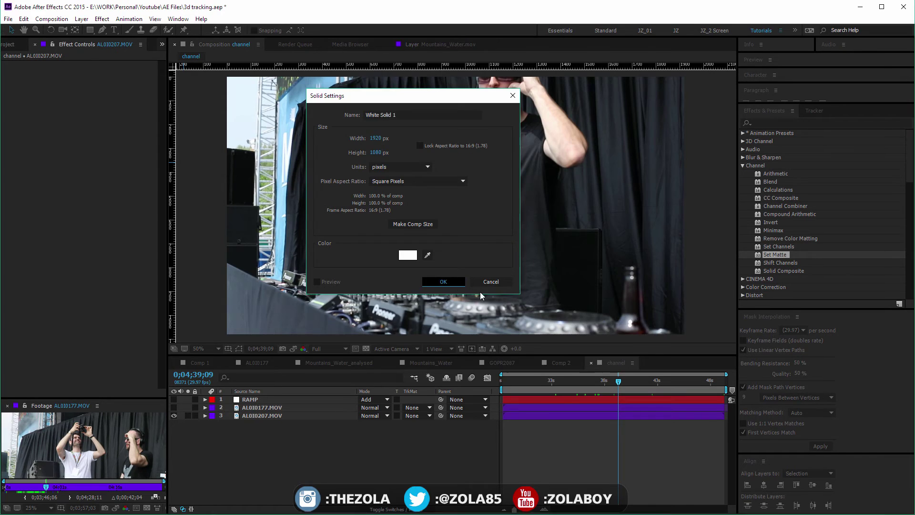
key(Delete)
Draw an orange rectangle shape with a 31 px stroke over the speakers and the DJ's torso, and hide its layer
click(90, 29)
click(135, 30)
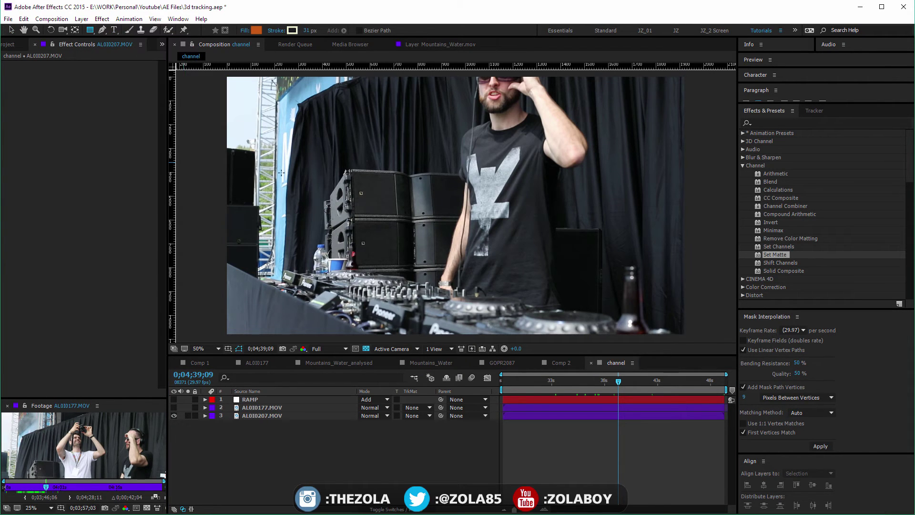
mouse_move(327, 133)
mouse_down()
mouse_move(496, 241)
mouse_move(542, 296)
mouse_move(512, 300)
mouse_up()
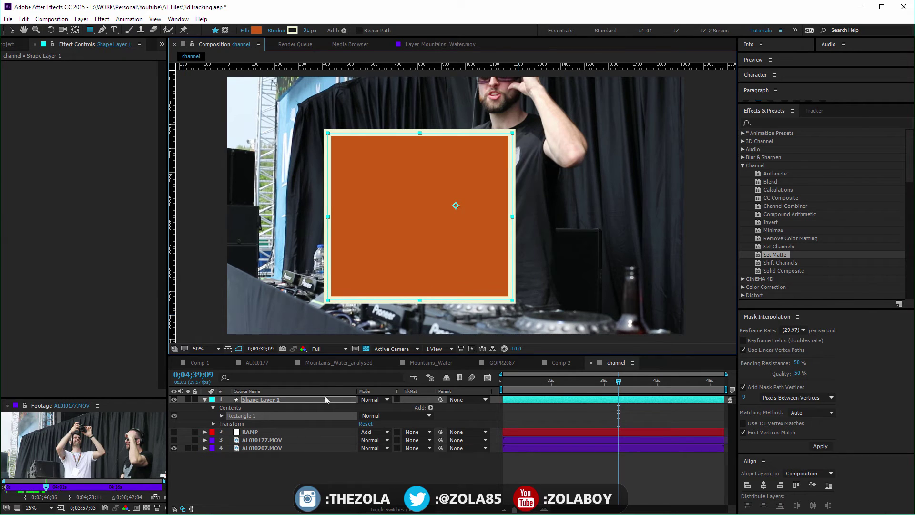
click(174, 399)
Apply Set Matte to AL0I0207.MOV and take the matte from Shape Layer 1
click(264, 448)
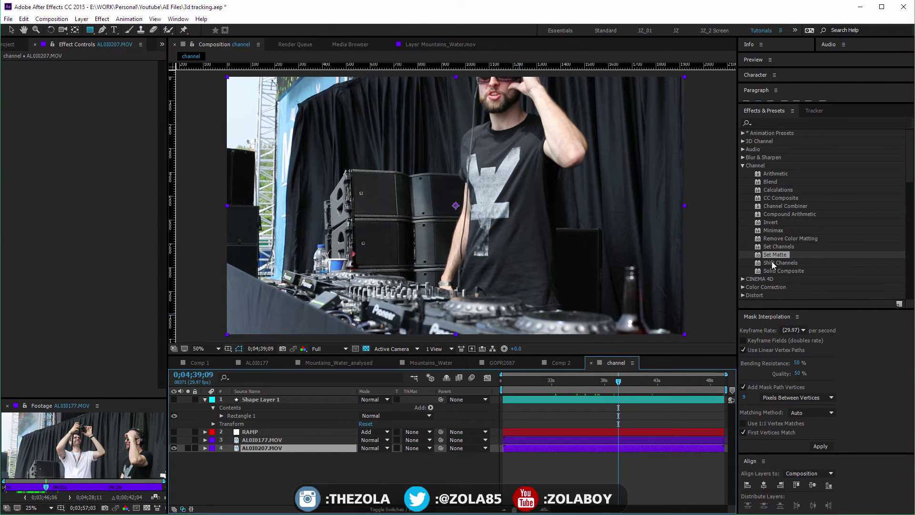
drag(772, 265, 267, 448)
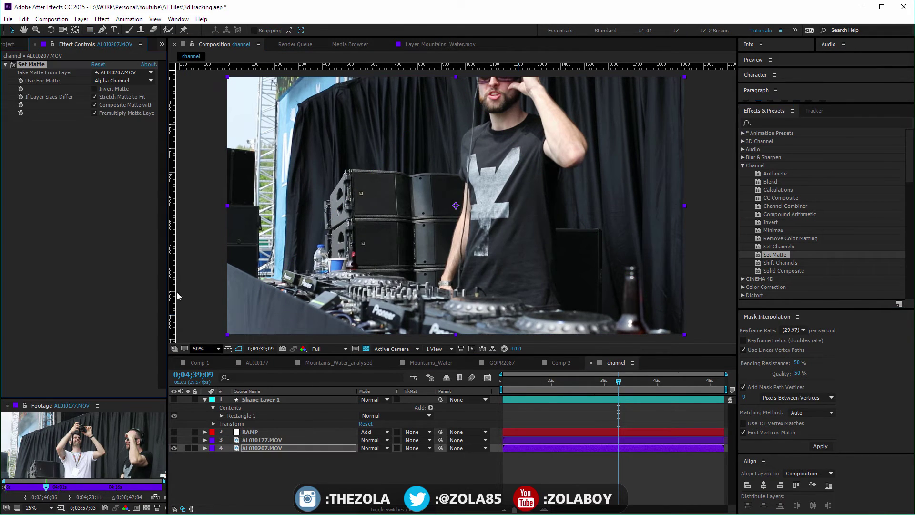
click(121, 72)
click(124, 96)
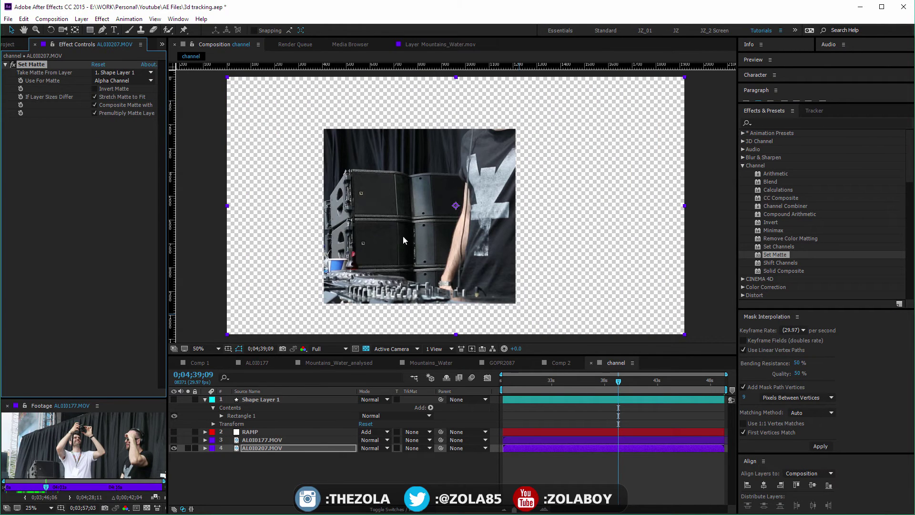
Show the AL0I0177.MOV layer and copy the Set Matte effect onto it from AL0I0207.MOV
click(261, 399)
click(262, 439)
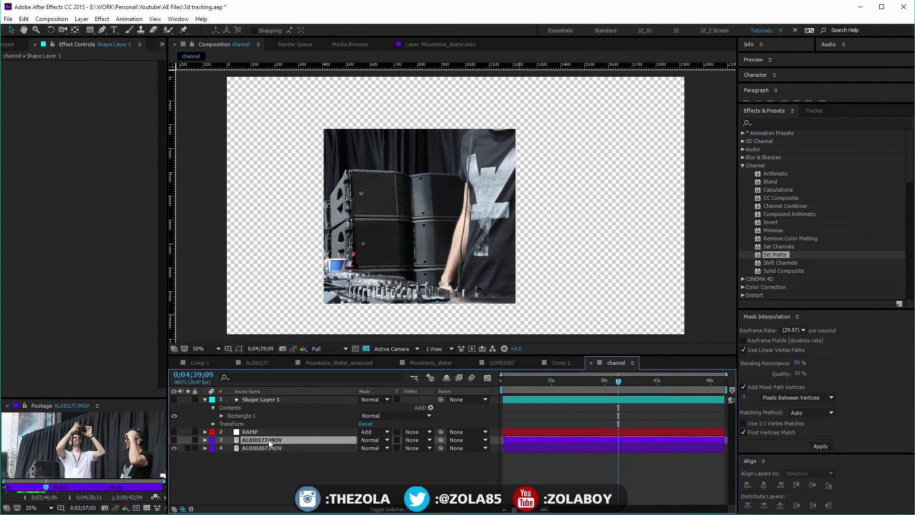
click(174, 440)
click(276, 449)
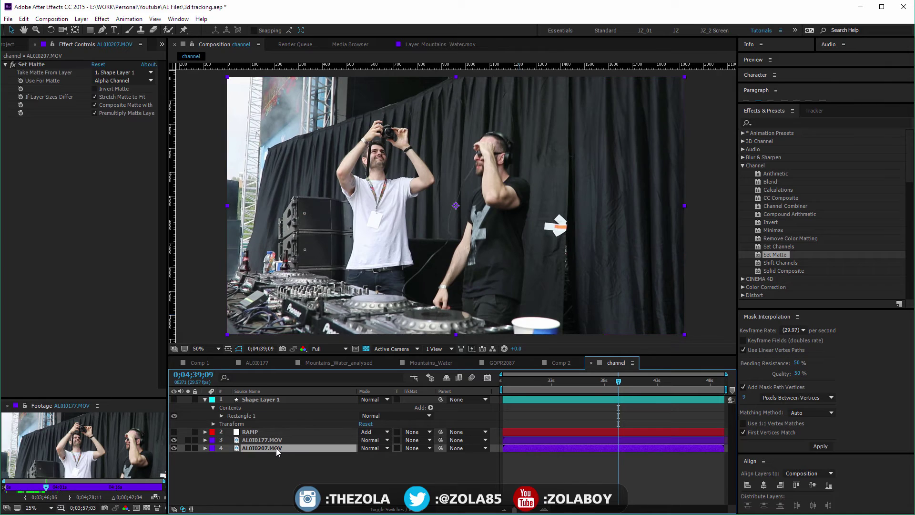
key(e)
click(250, 456)
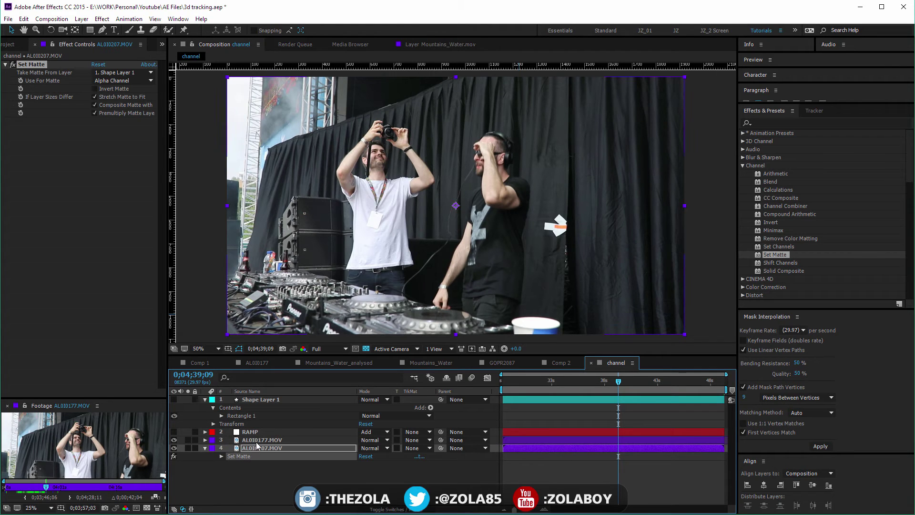
click(254, 441)
click(248, 456)
key(ctrl+c)
click(256, 439)
key(ctrl+v)
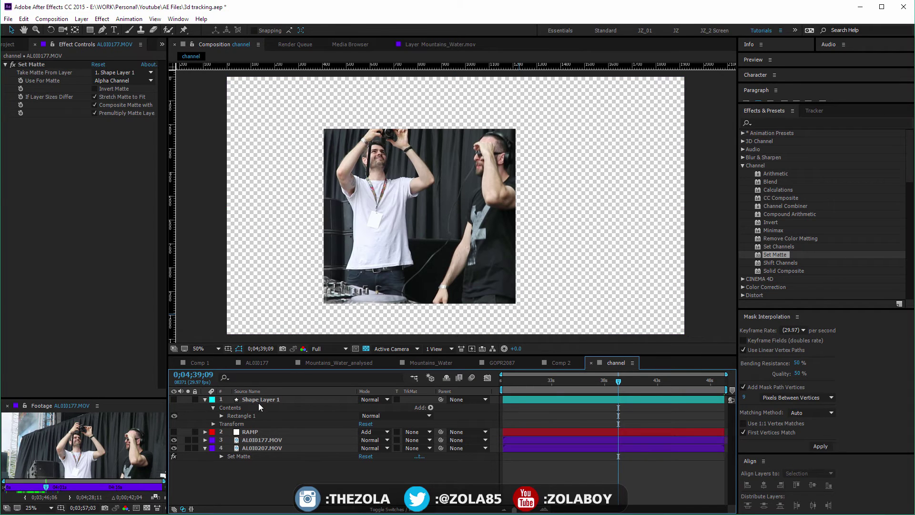
Nudge Shape Layer 1 four large increments to the right and eight large increments upward
click(258, 401)
key(shift+Right)
key(shift+Right)
key(shift+Right)
key(shift+Right)
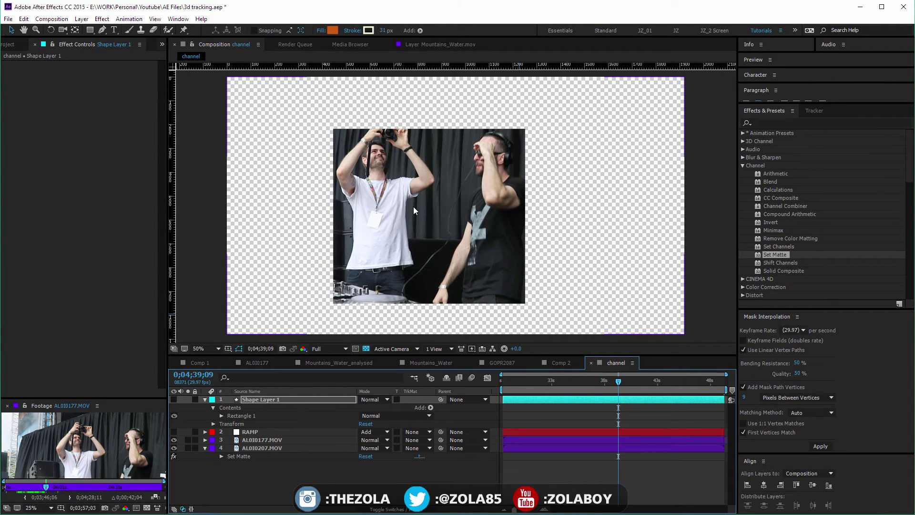
key(shift+Up)
key(shift+Up)
key(shift+Up)
key(shift+Up)
key(shift+Up)
key(shift+Up)
key(shift+Up)
key(shift+Up)
Toggle Shape Layer 1's visibility to compare it with the matted footage, leaving the shape shown and soloed
click(174, 399)
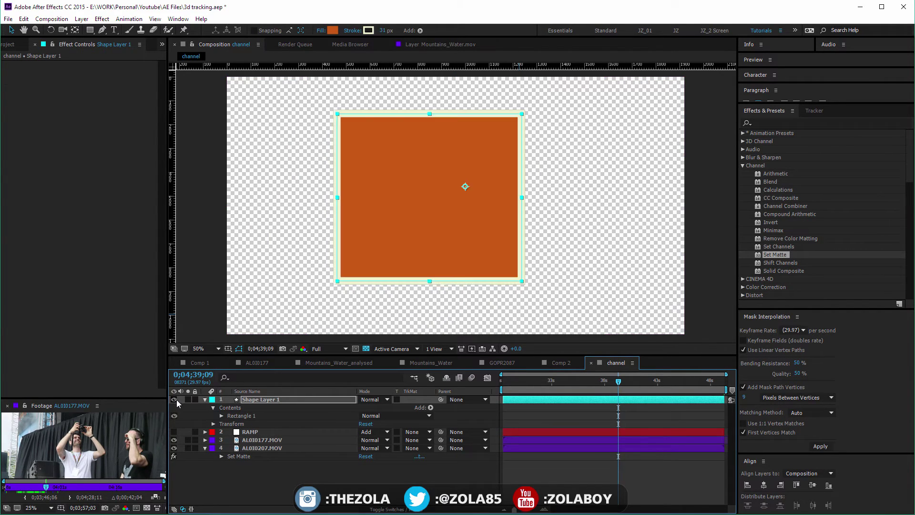
click(175, 399)
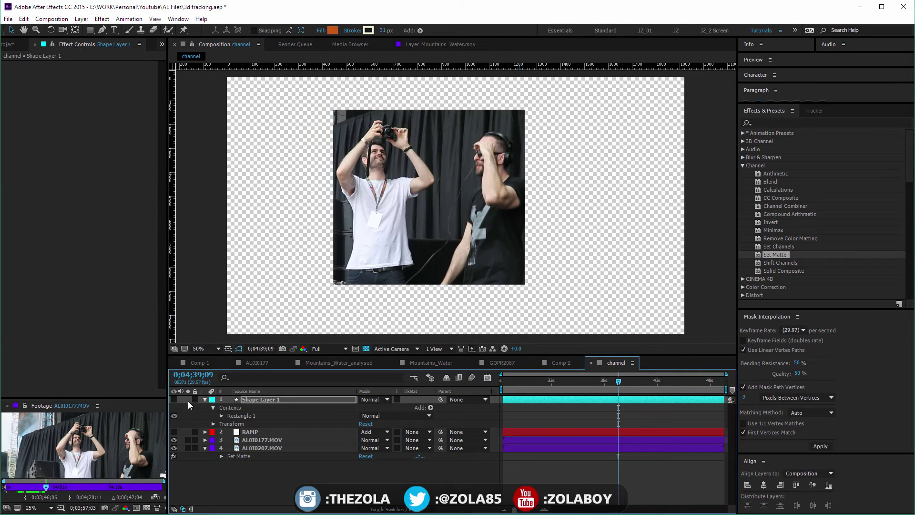
click(175, 400)
click(188, 400)
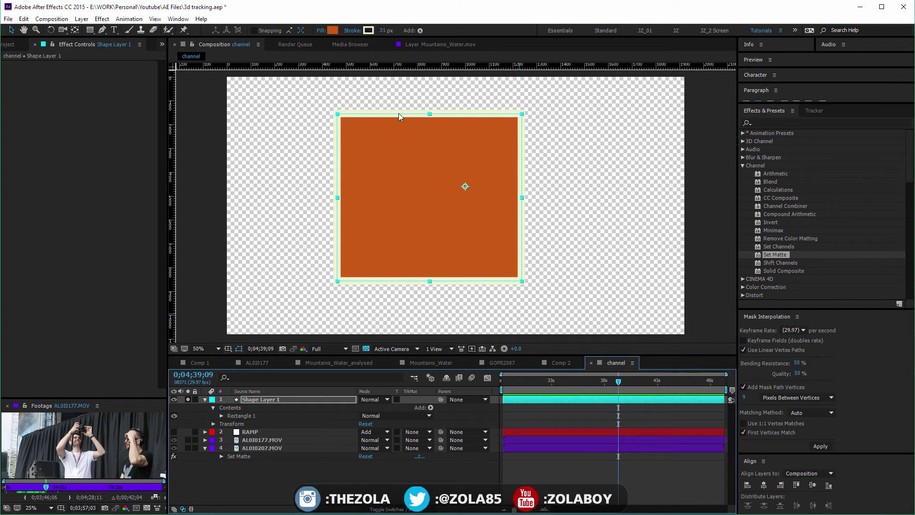
Set the rectangle's stroke to None, and unsolo and hide Shape Layer 1
click(355, 31)
click(384, 290)
click(409, 343)
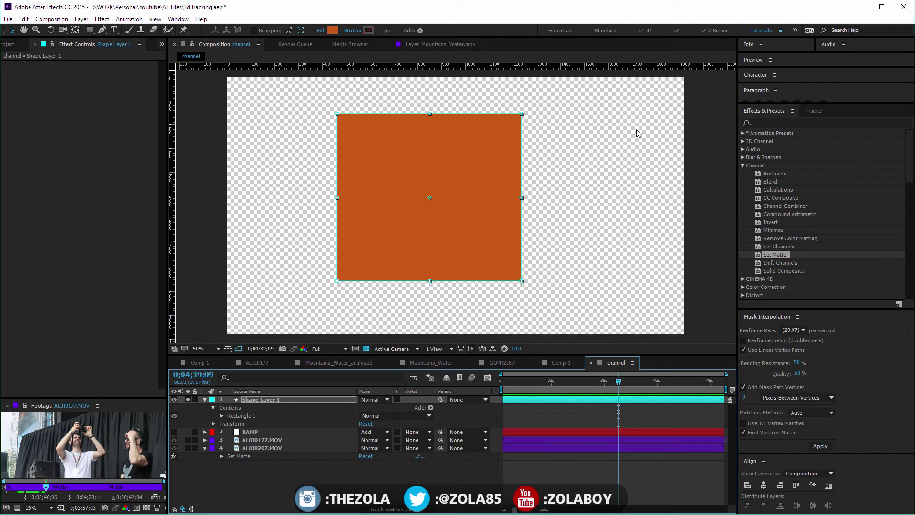
click(174, 399)
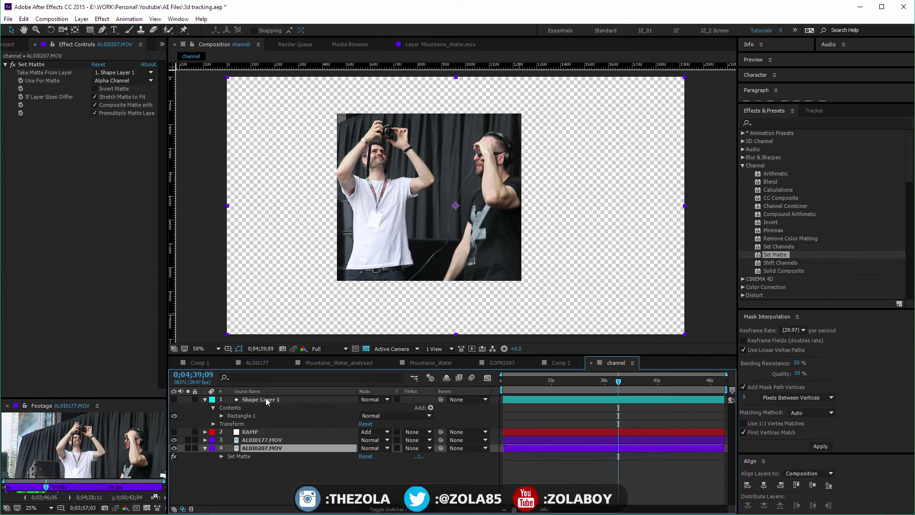
Duplicate Shape Layer 1, move the original directly above AL0I0207.MOV, and check that footage's track matte options without changing them
key(ctrl+d)
drag(276, 411, 276, 449)
click(416, 456)
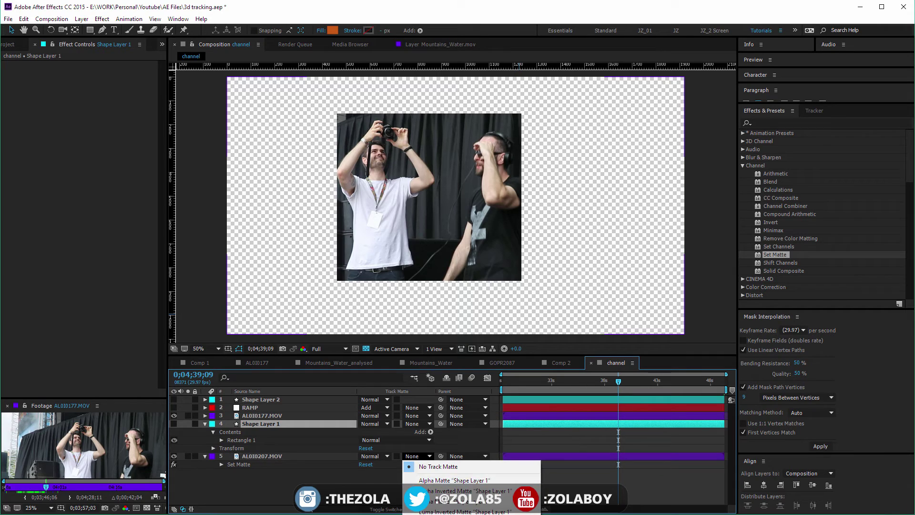
click(293, 480)
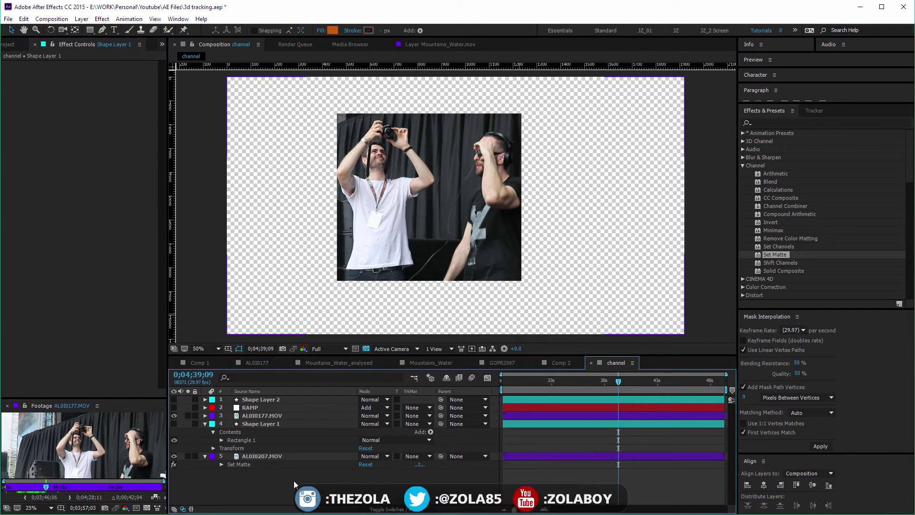
click(281, 401)
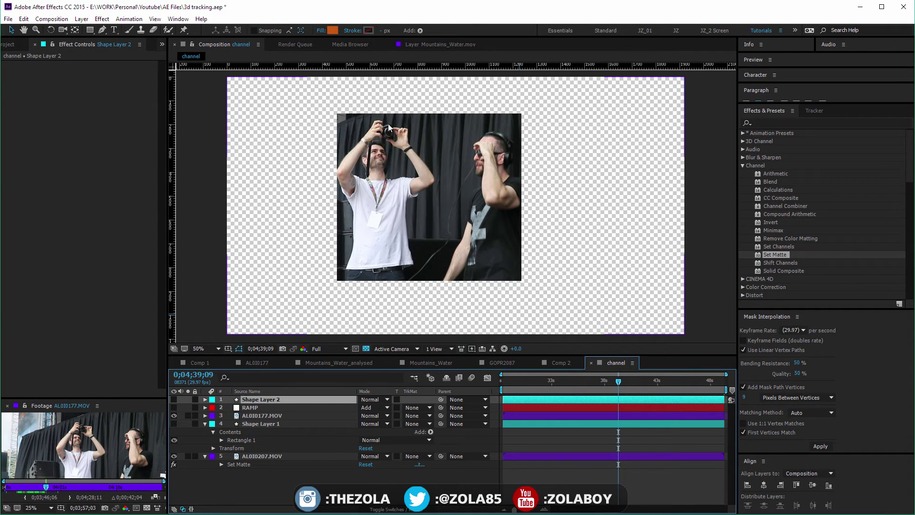
Undo the copy of AL0I0207.MOV's Set Matte effect onto Shape Layer 1, and delete Shape Layer 1
click(259, 455)
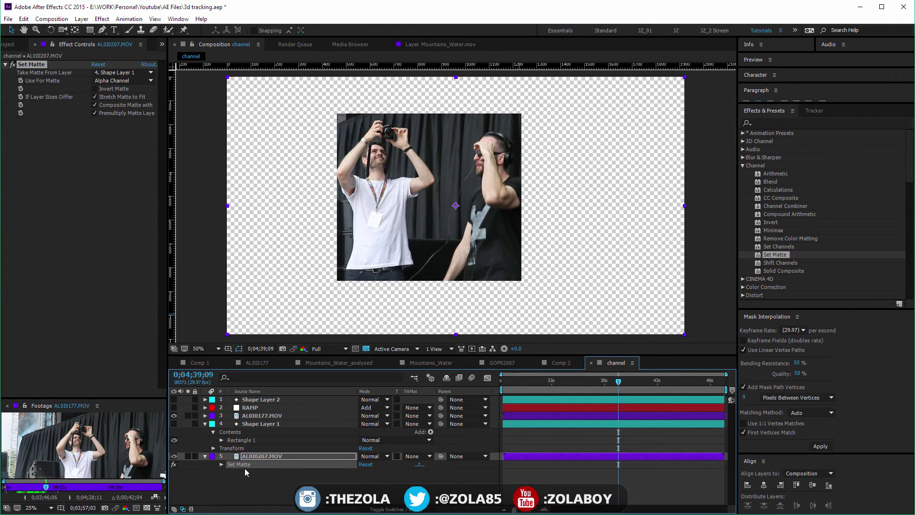
drag(245, 467, 270, 430)
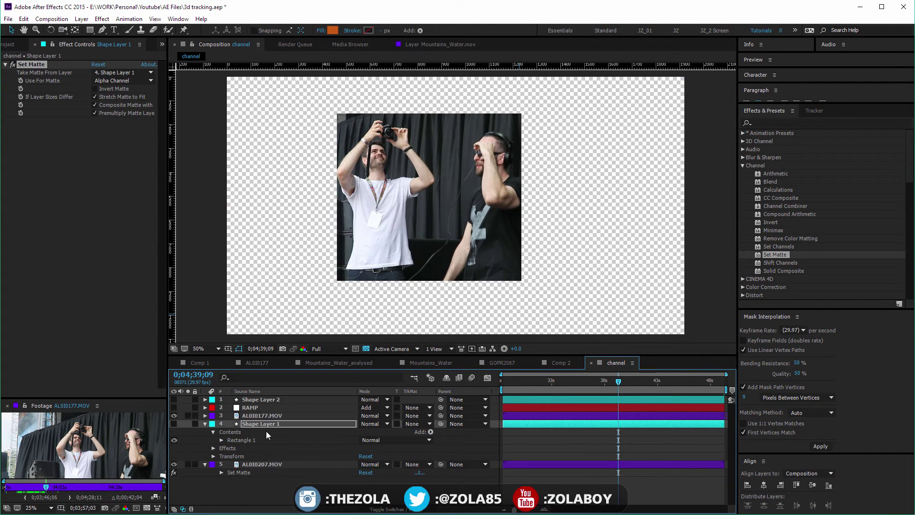
key(ctrl+z)
key(Delete)
Set Take Matte From Layer to Shape Layer 2 in the Set Matte effects of AL0I0207.MOV and AL0I0177.MOV
click(263, 416)
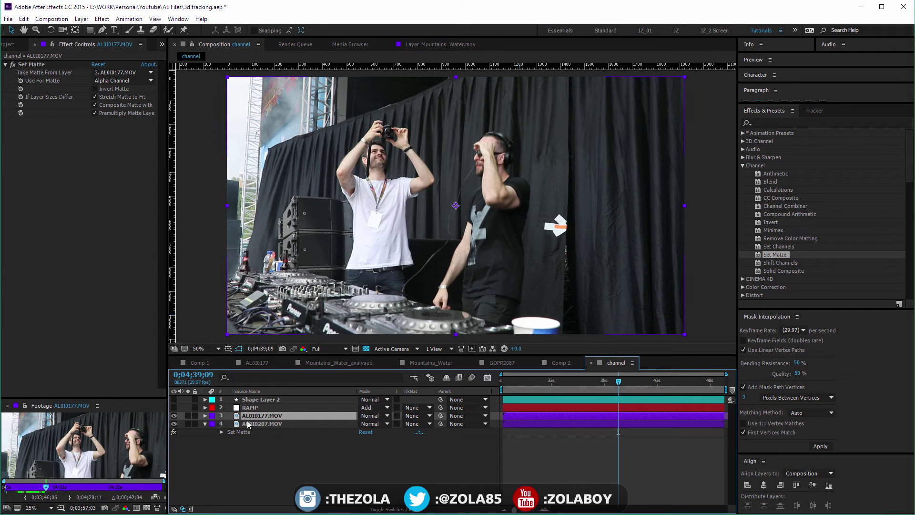
click(272, 424)
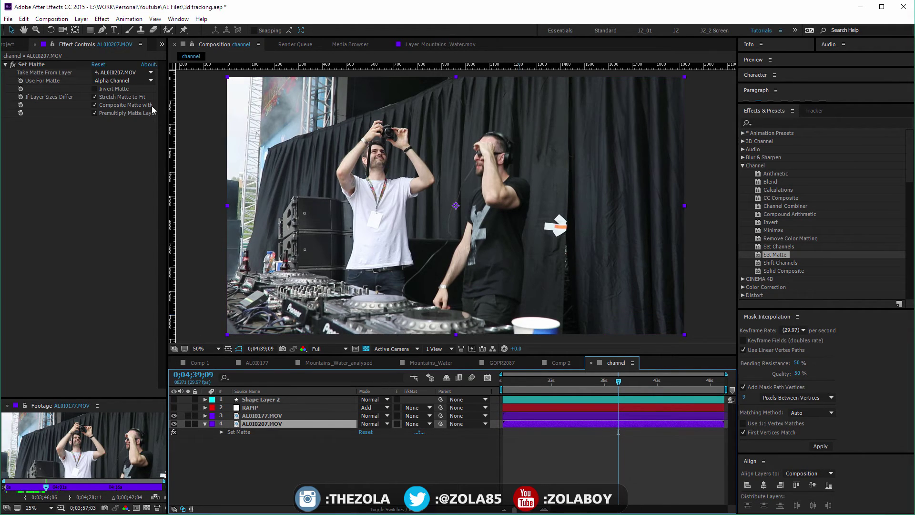
click(138, 72)
click(135, 97)
click(270, 415)
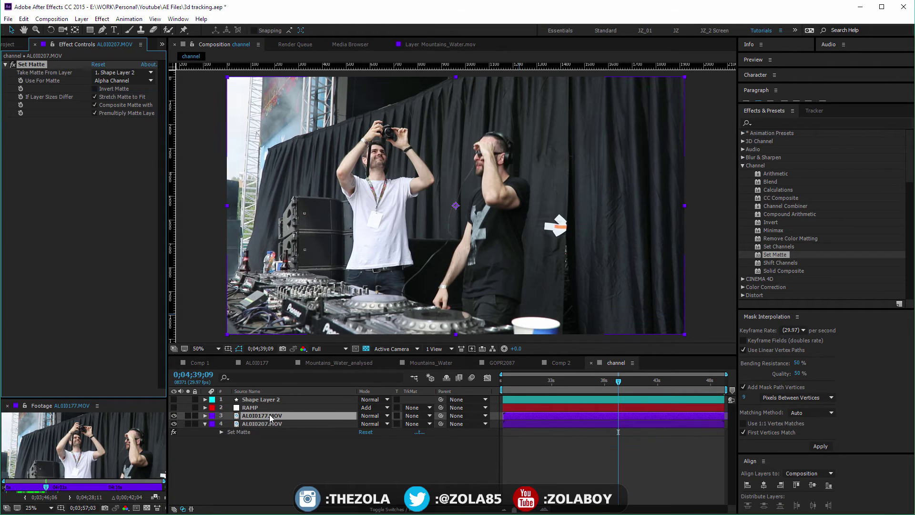
click(123, 75)
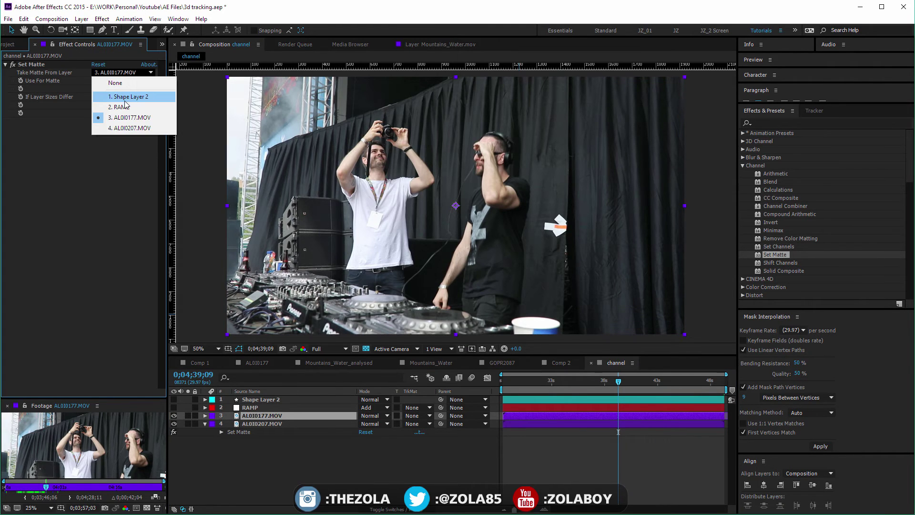
click(126, 96)
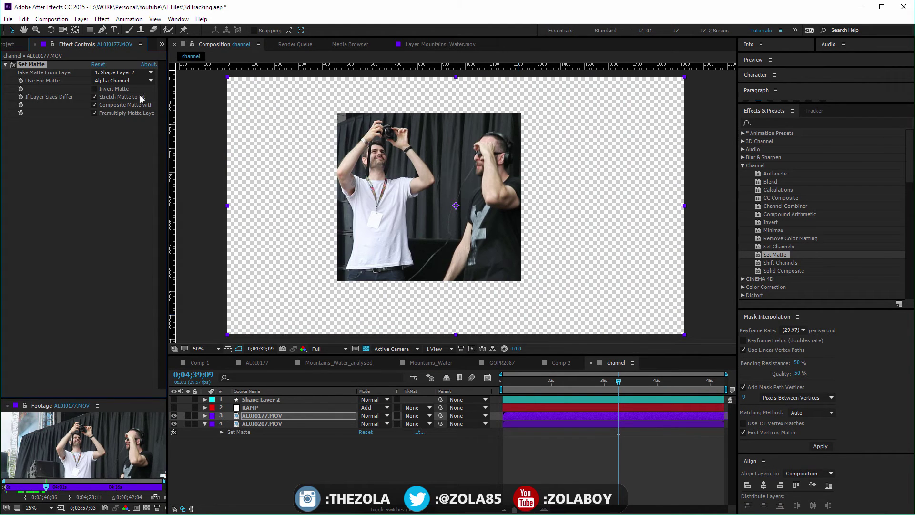
Review Shape Layer 2 and compare the Set Matte settings on AL0I0177.MOV and AL0I0207.MOV
click(259, 400)
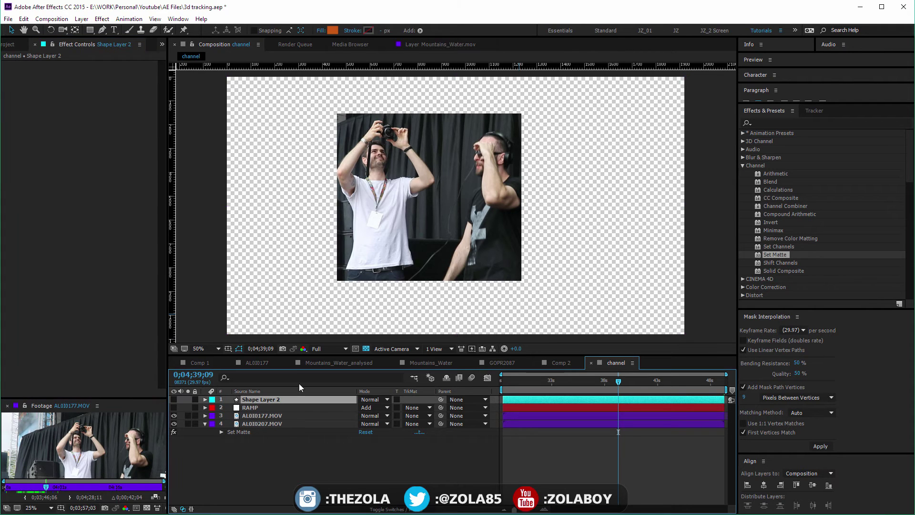
click(256, 418)
click(257, 423)
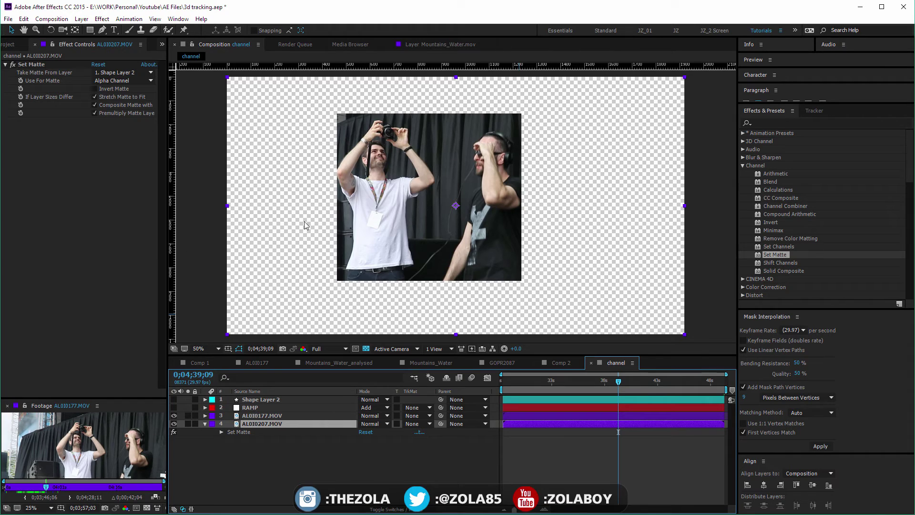
click(270, 416)
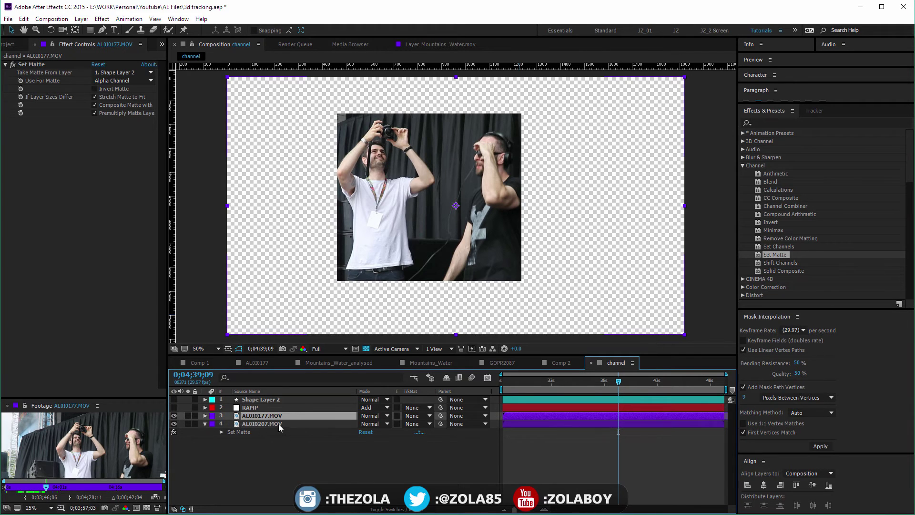
click(278, 424)
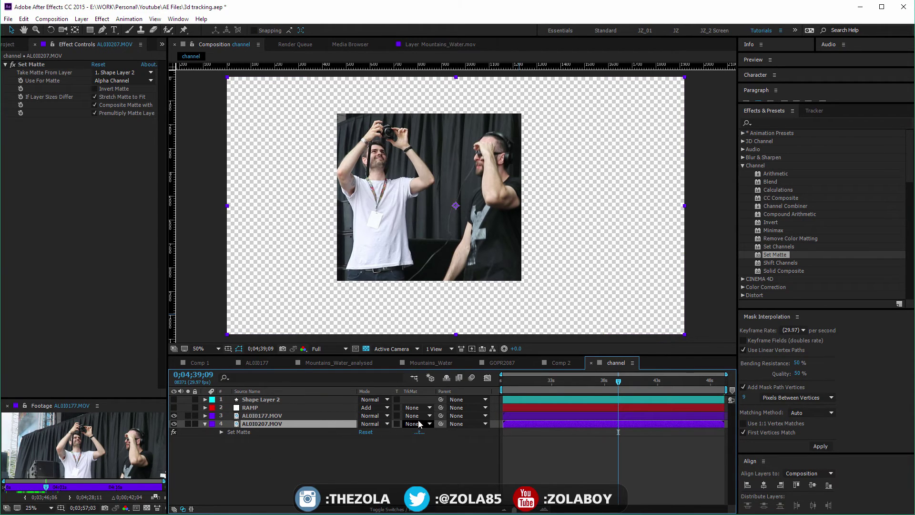
click(33, 71)
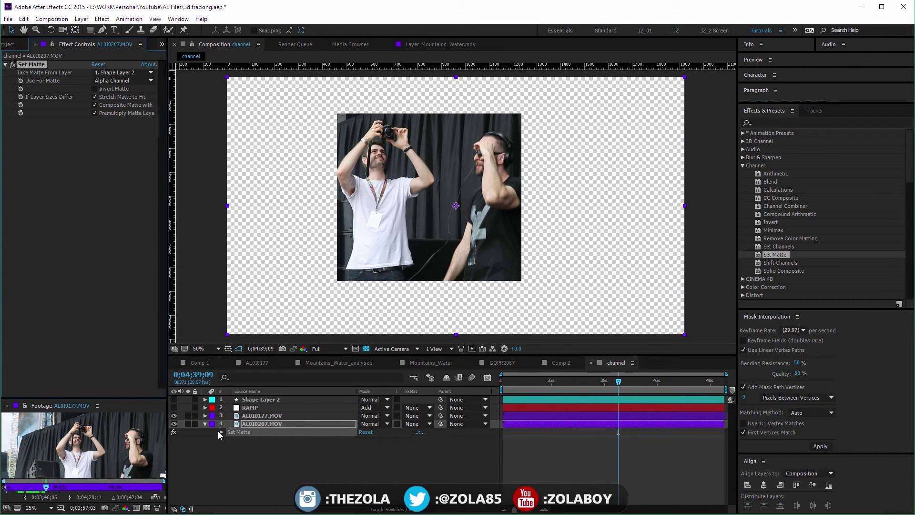
Reveal the Set Matte effects on both footage layers in the timeline and turn both off
click(205, 415)
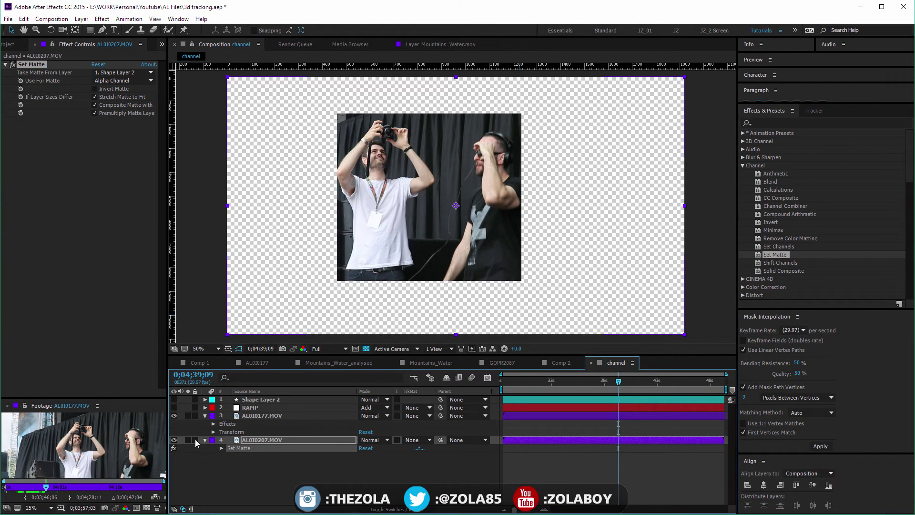
click(213, 424)
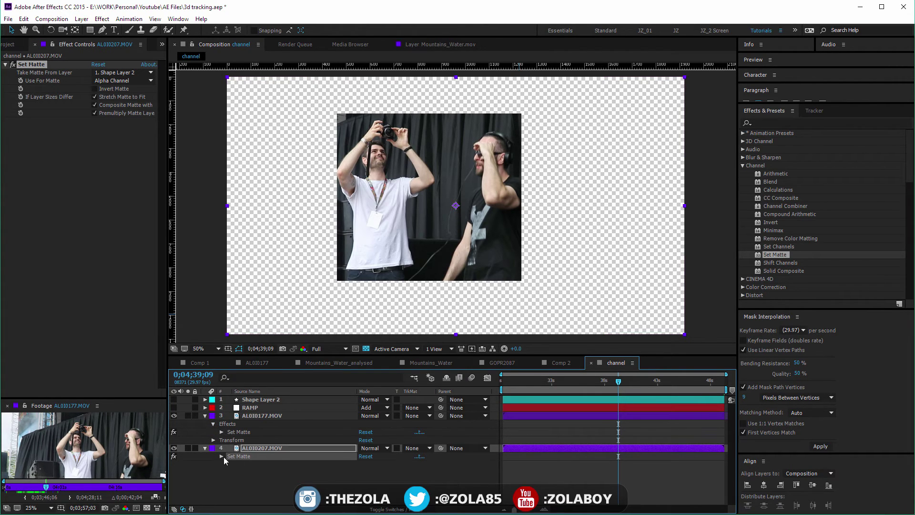
click(221, 456)
click(173, 443)
click(174, 419)
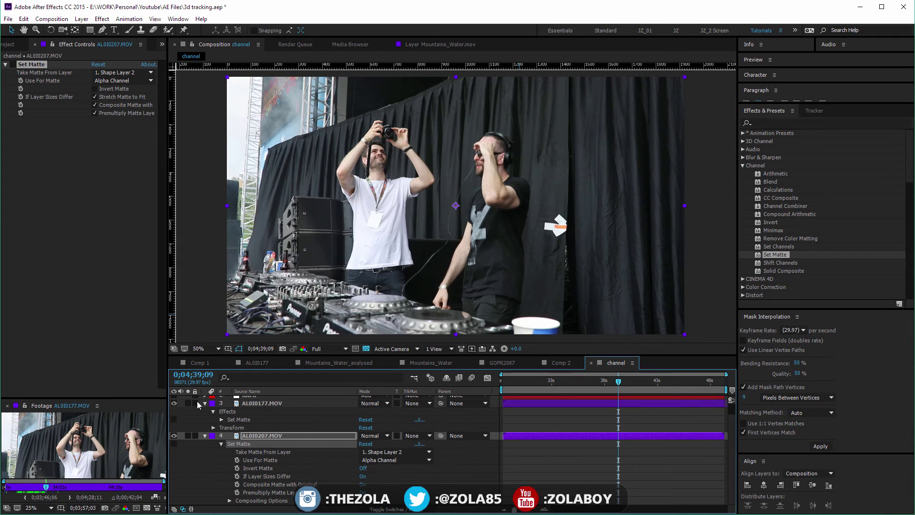
Collapse the expanded properties of all layers in the channel timeline and deselect everything
key(ctrl+a)
scroll(298, 456, up, 5)
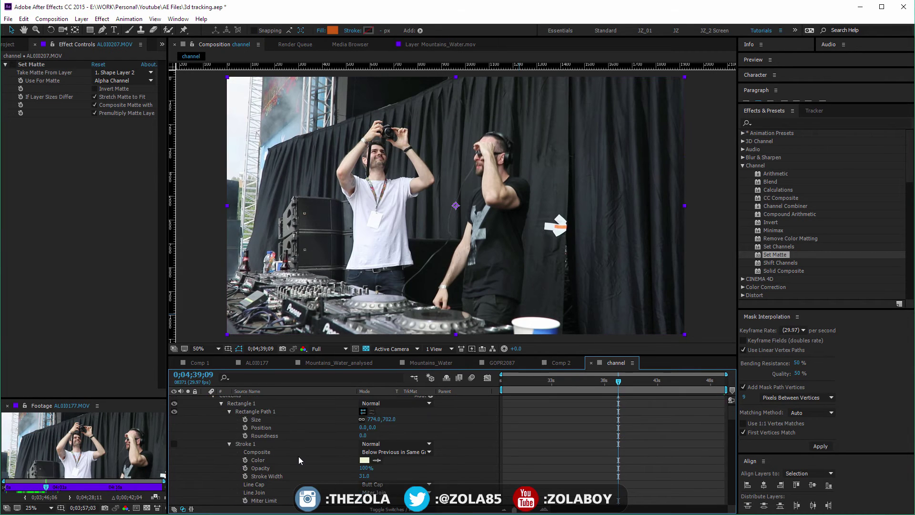
key(u)
click(556, 483)
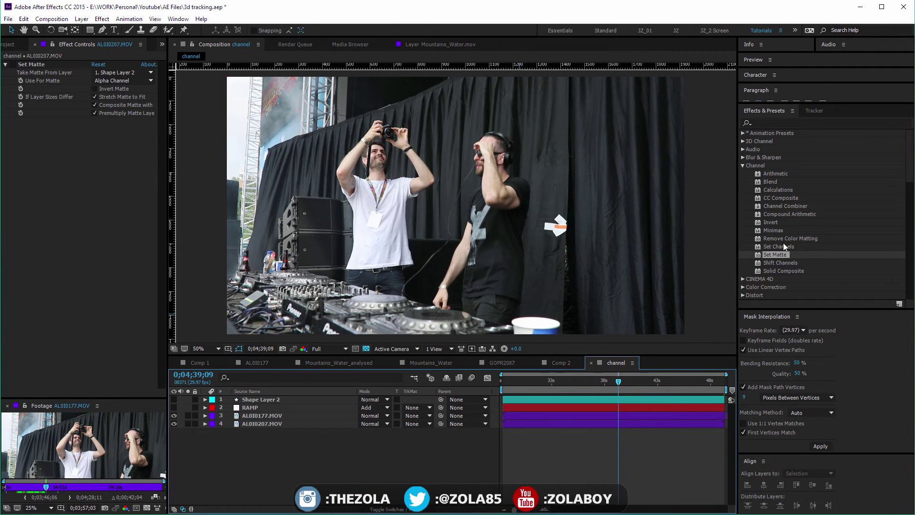
Delete the Set Matte effect from AL0I0207.MOV
click(776, 232)
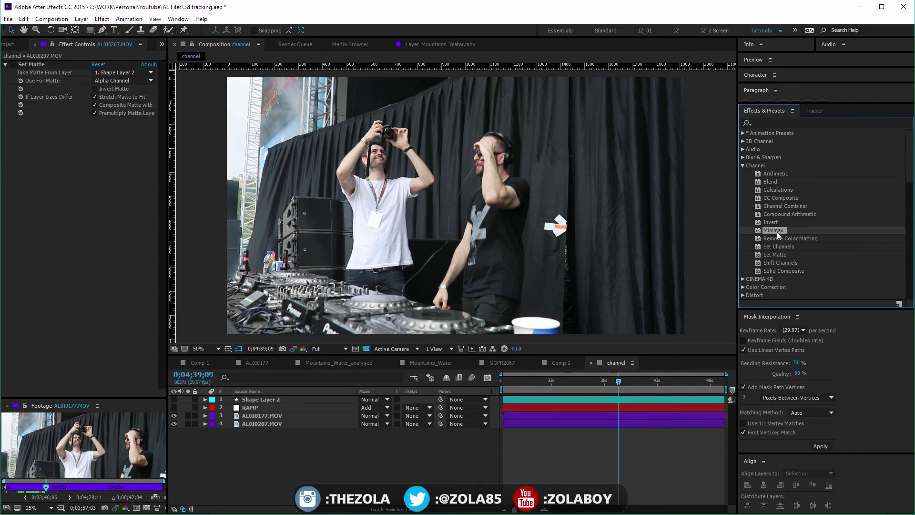
click(283, 443)
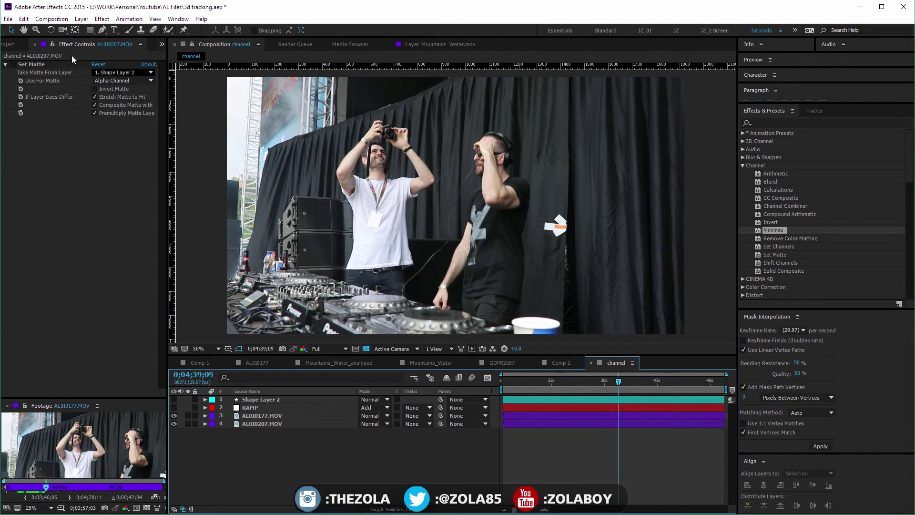
click(17, 65)
key(Delete)
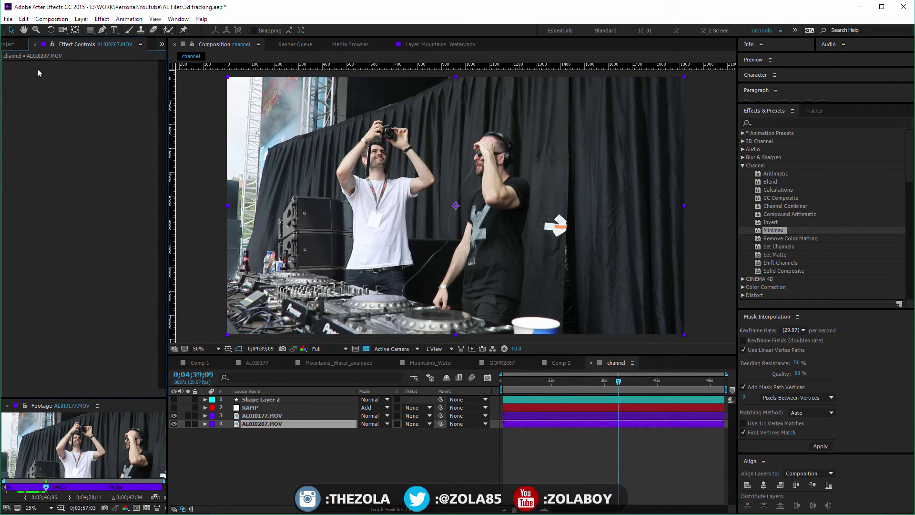
Find the Hue/Saturation effect, apply it to AL0I0177.MOV, and hide AL0I0207.MOV
click(758, 170)
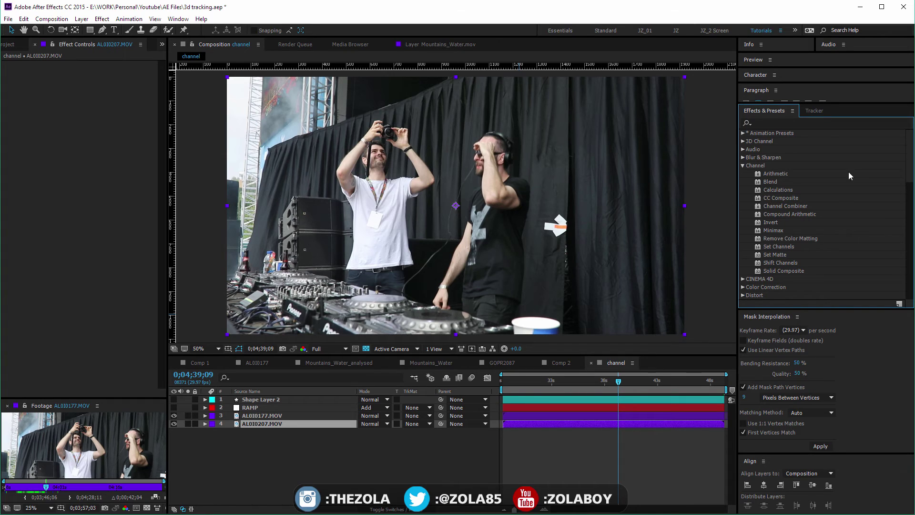
click(783, 122)
text(hue)
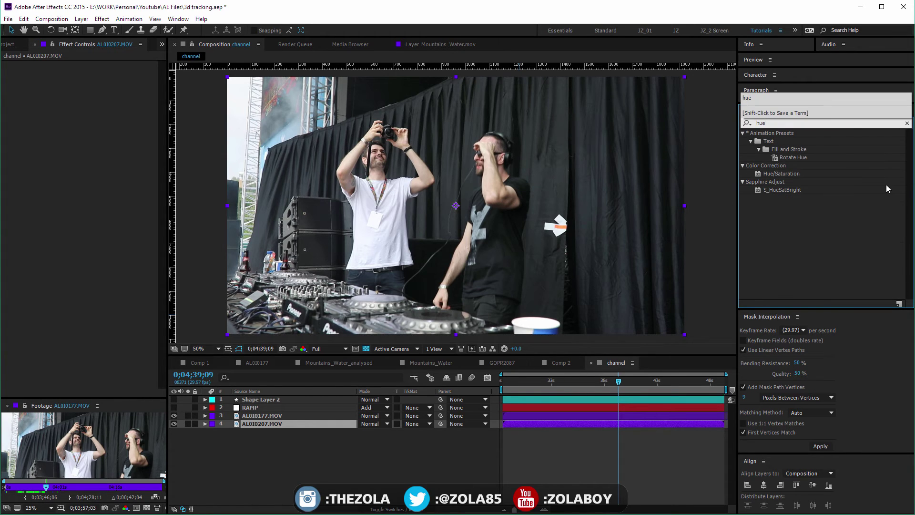
drag(790, 175, 265, 421)
click(174, 424)
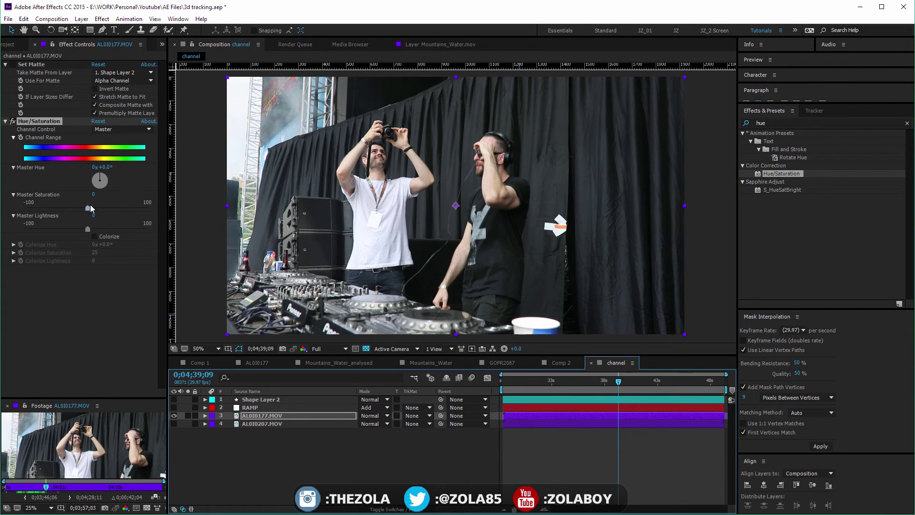
Fully desaturate AL0I0177.MOV by setting its Master Saturation to -100
drag(89, 208, 26, 208)
key(ctrl+z)
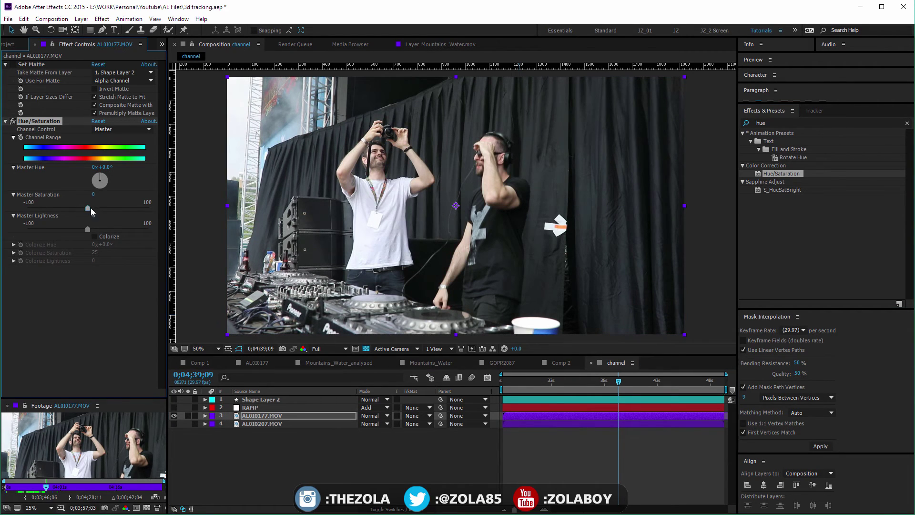
drag(90, 208, 27, 208)
Apply Curves to AL0I0177.MOV and crush its blacks by moving the RGB curve's black point almost halfway along the input axis
double_click(779, 123)
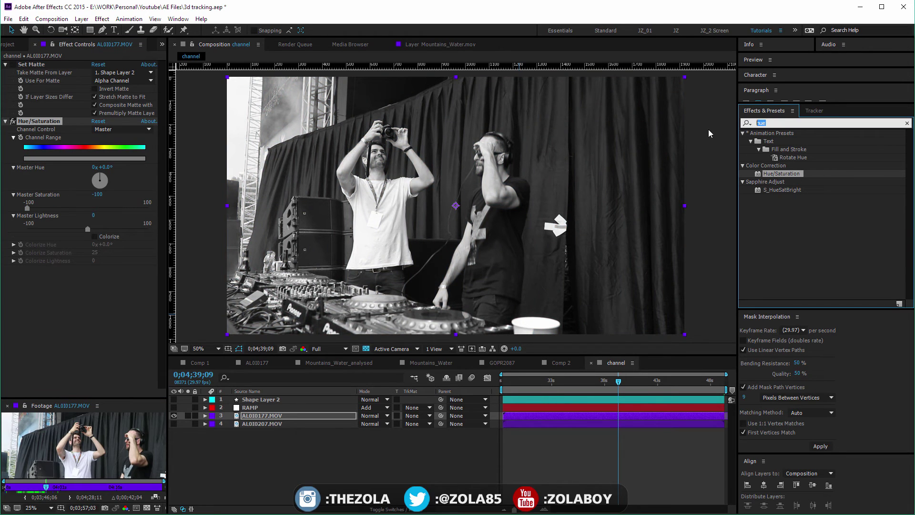
text(curves)
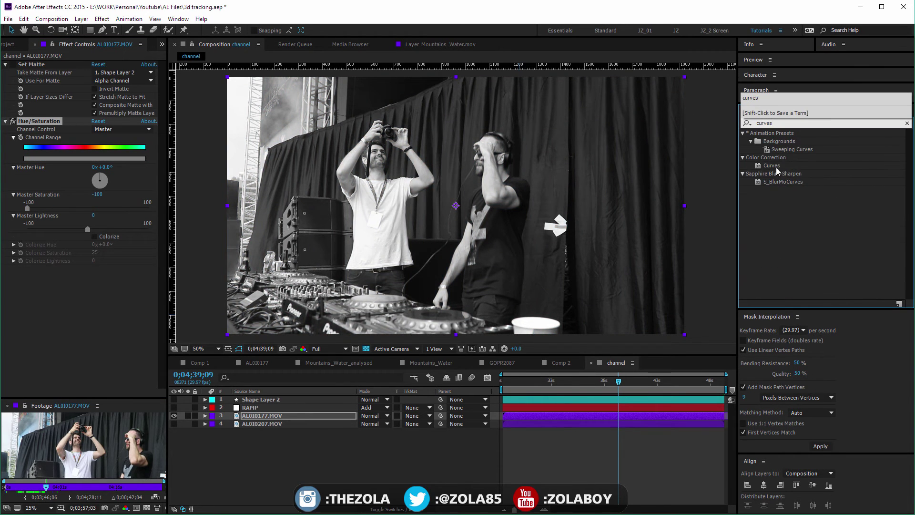
drag(773, 165, 272, 415)
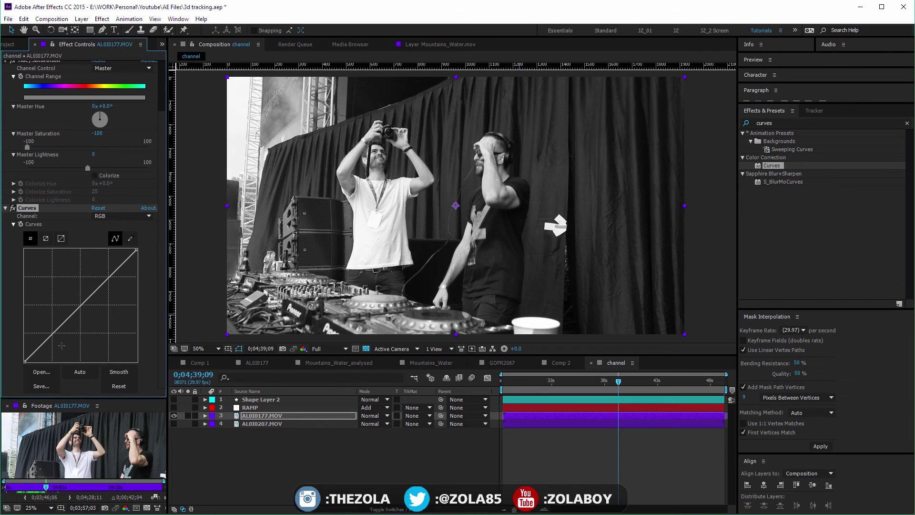
drag(25, 361, 64, 362)
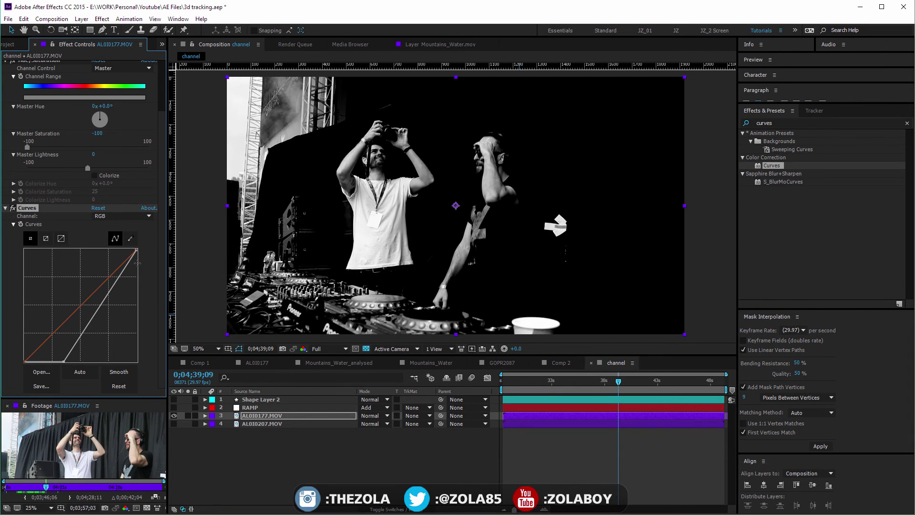
mouse_move(136, 251)
mouse_down()
mouse_move(74, 249)
mouse_move(136, 249)
mouse_up()
drag(65, 361, 76, 378)
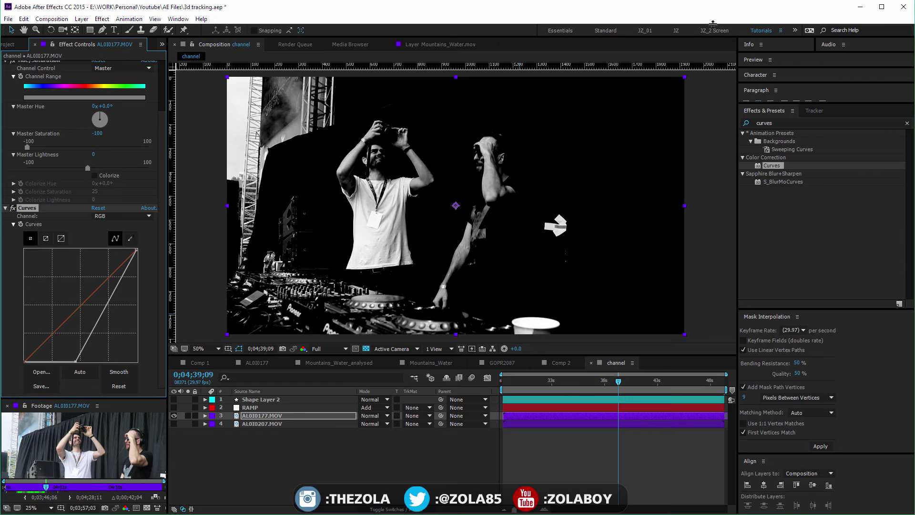
Make the RAMP layer visible and set its blending mode to Normal
click(268, 408)
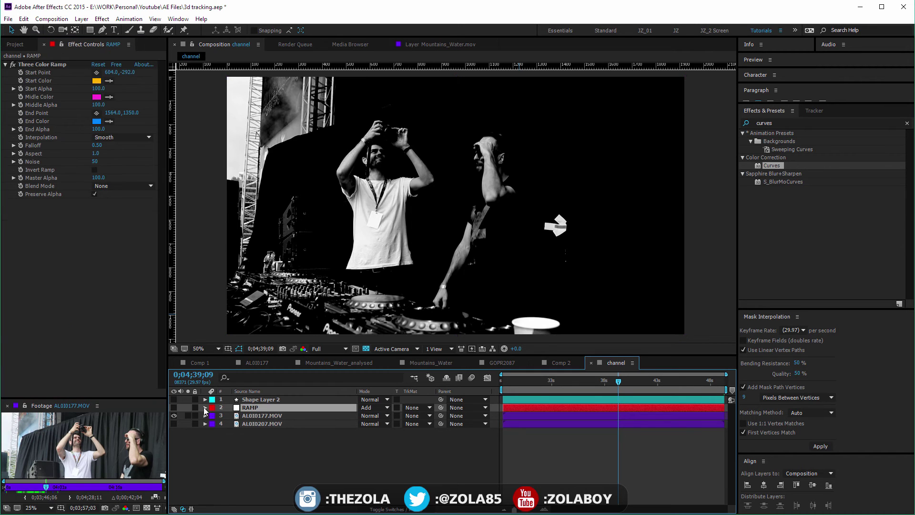
click(175, 407)
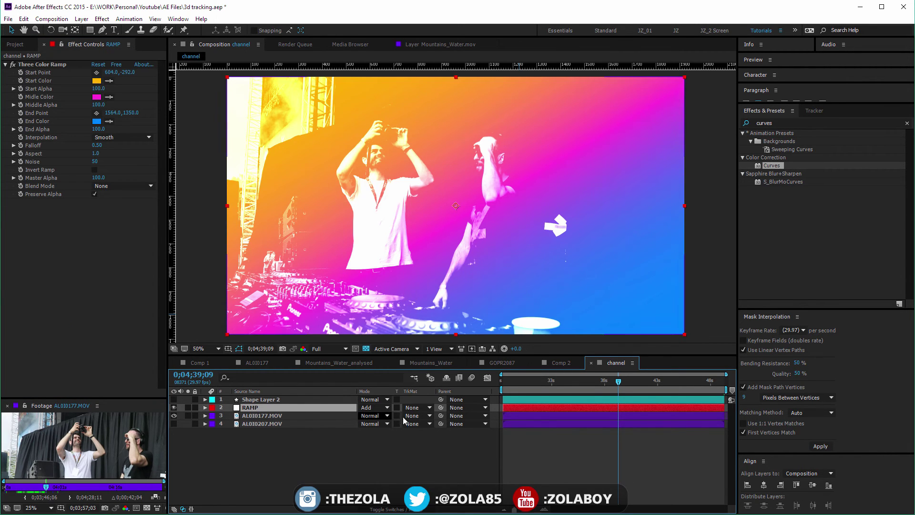
click(377, 408)
click(407, 344)
Move AL0I0177.MOV directly above RAMP and set RAMP's track matte to Luma Matte
drag(270, 418, 277, 406)
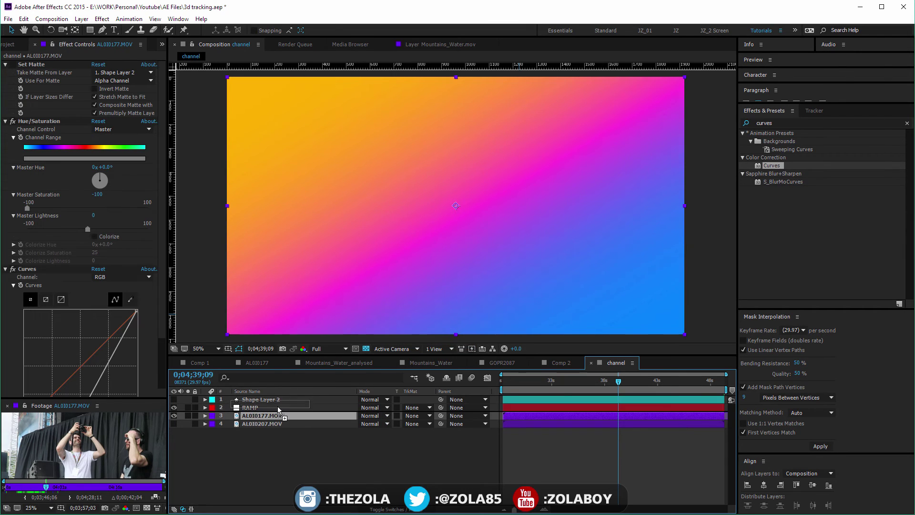
click(417, 415)
click(442, 461)
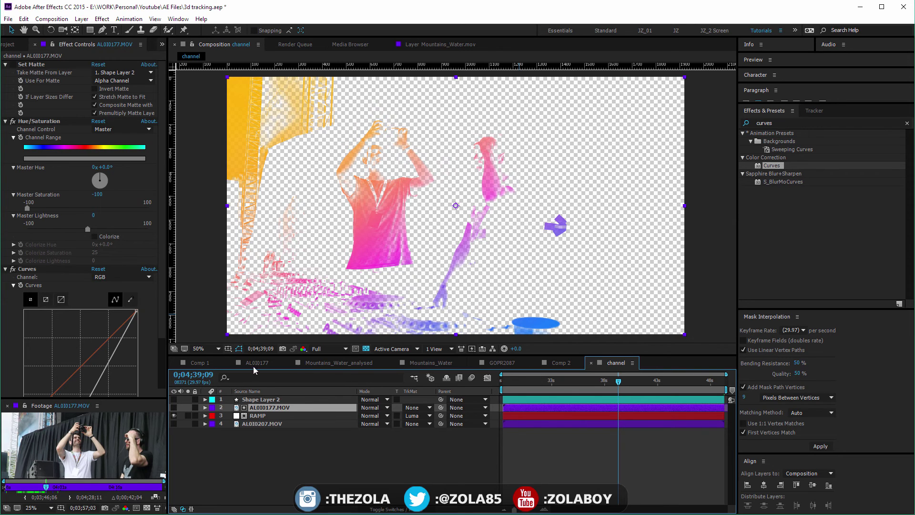
Review the effect settings of the AL0I0177.MOV matte layer and the RAMP layer
click(267, 458)
click(264, 408)
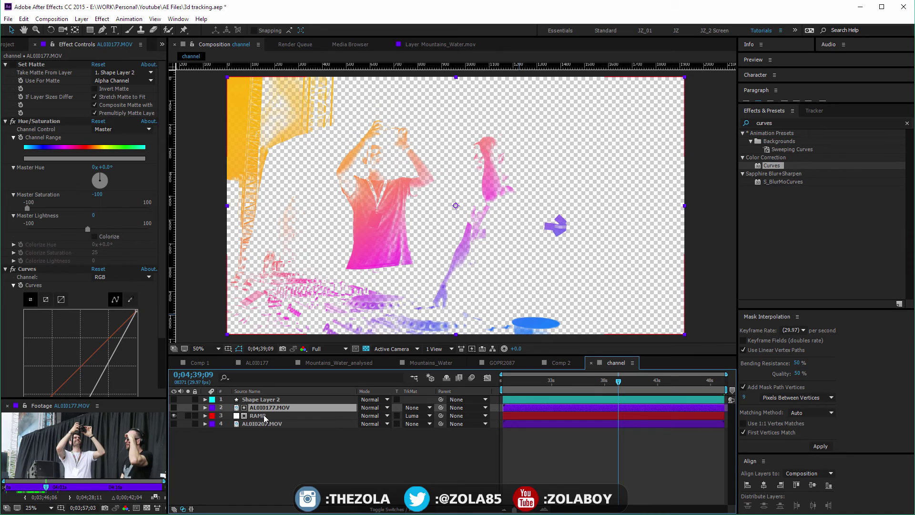
click(264, 413)
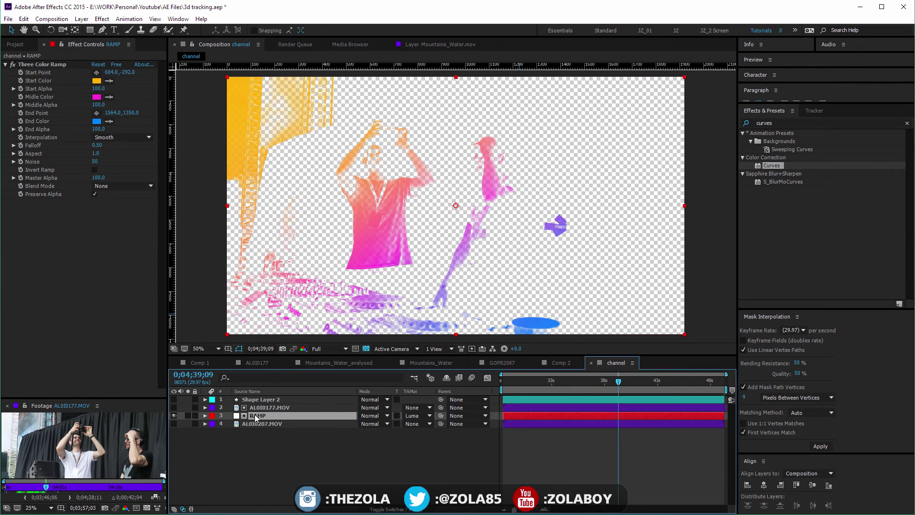
Remove the track matte from the RAMP layer and make the AL0I0177.MOV layer visible above it
click(432, 424)
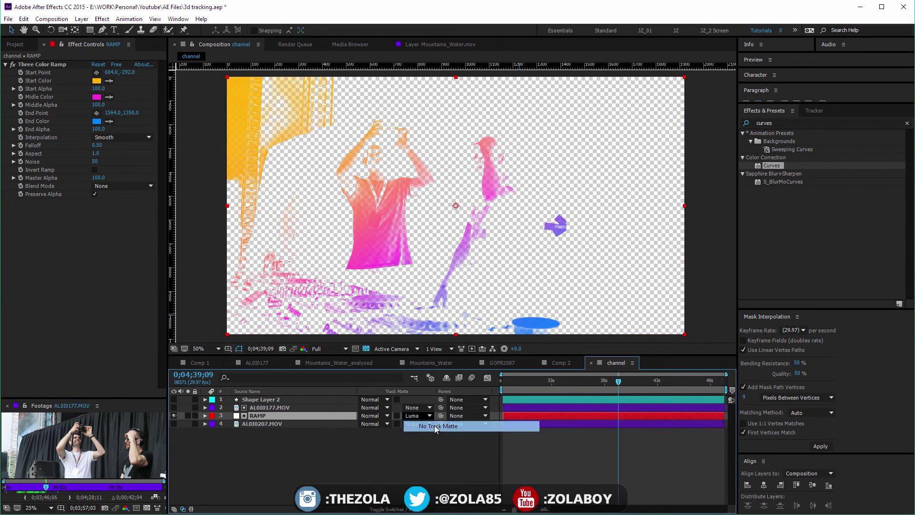
click(435, 426)
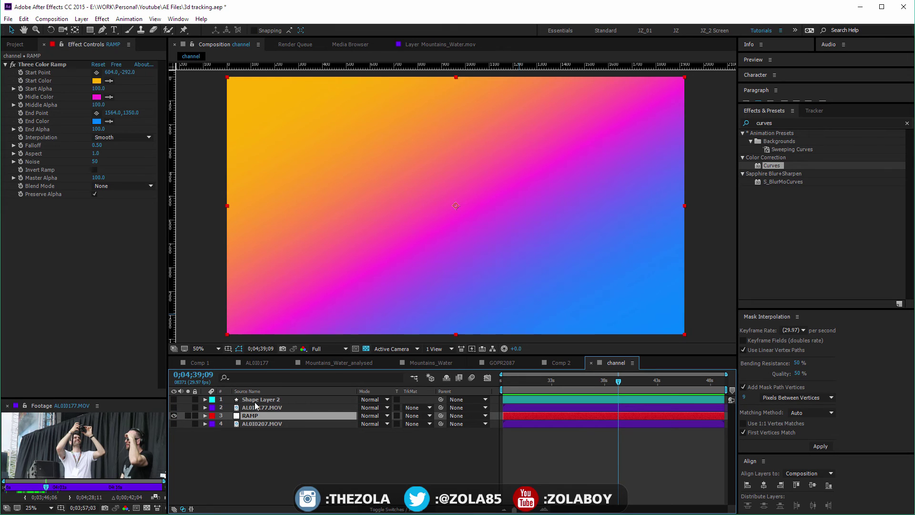
click(256, 405)
alt+click(174, 406)
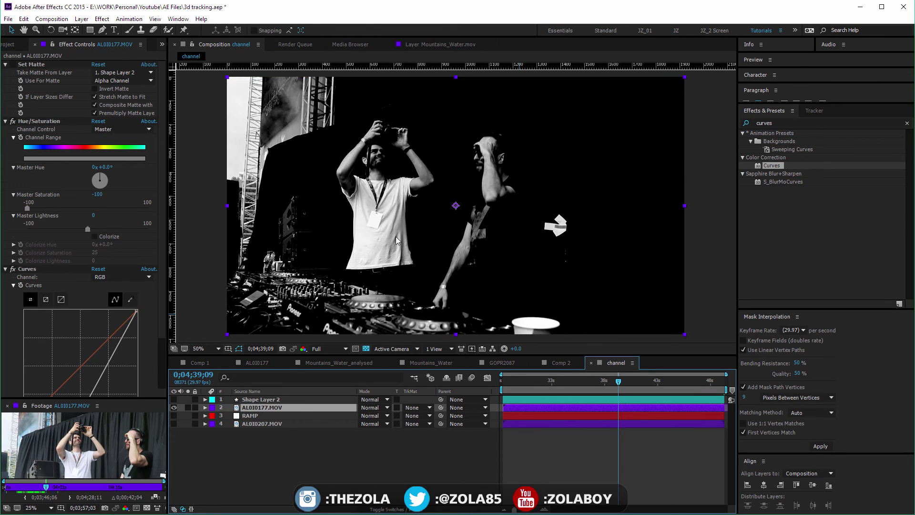
Collapse the Hue/Saturation and Curves settings on AL0I0177.MOV and apply the Minimax effect to that layer
click(5, 121)
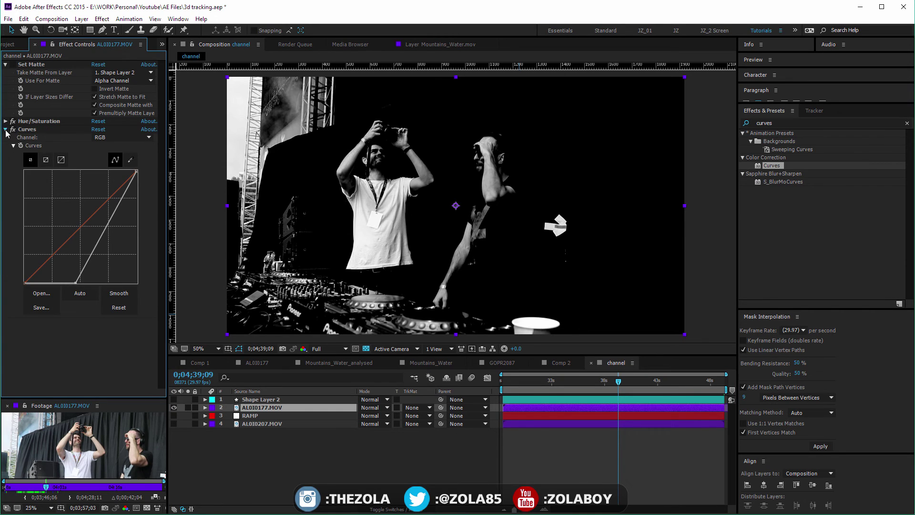
click(5, 129)
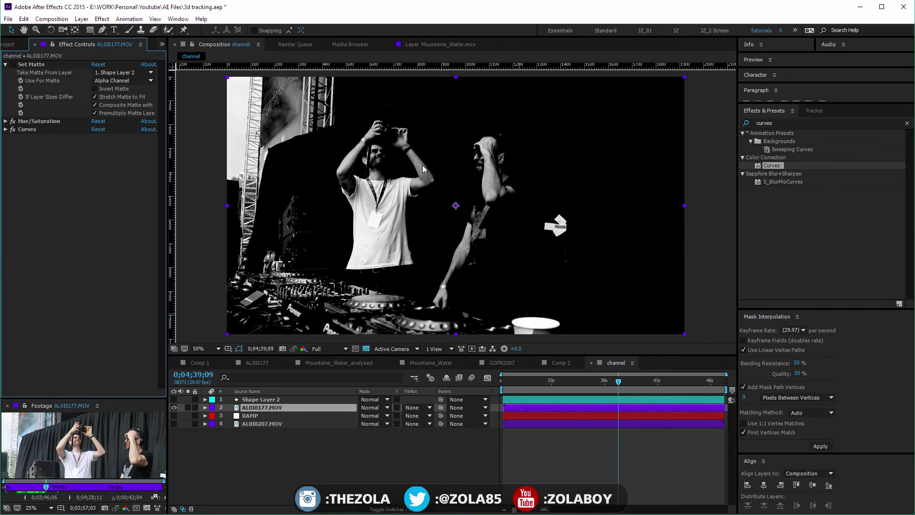
click(773, 165)
click(783, 122)
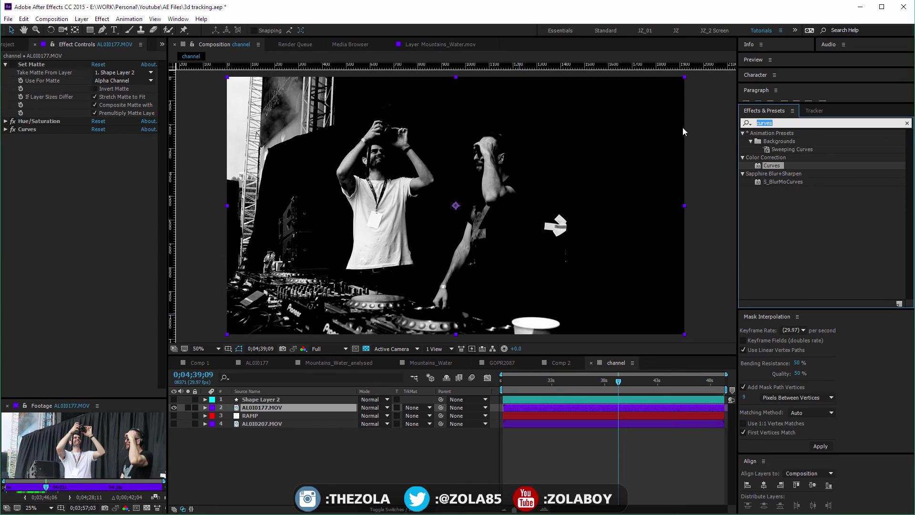
text(mini)
drag(781, 141, 445, 190)
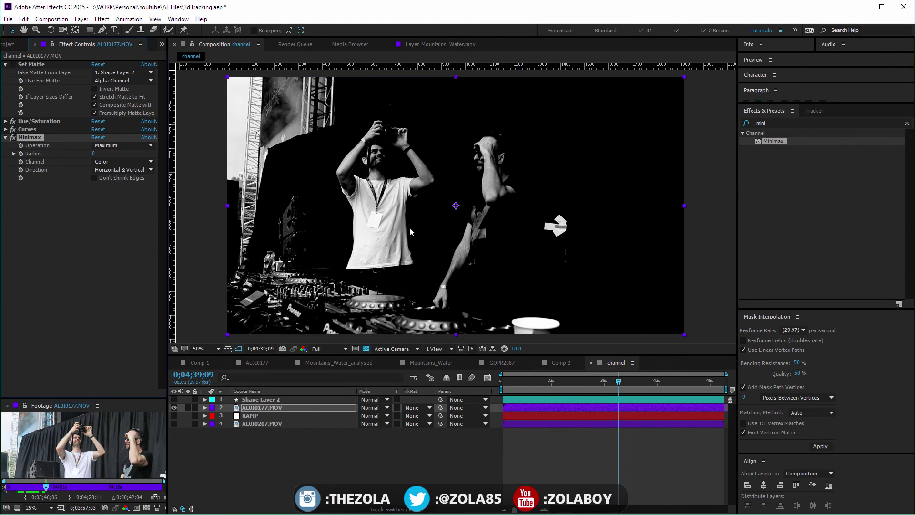
Set the Minimax radius to 4 and inspect the thickened highlights on the two men up close
scroll(373, 205, up, 1)
drag(281, 206, 364, 170)
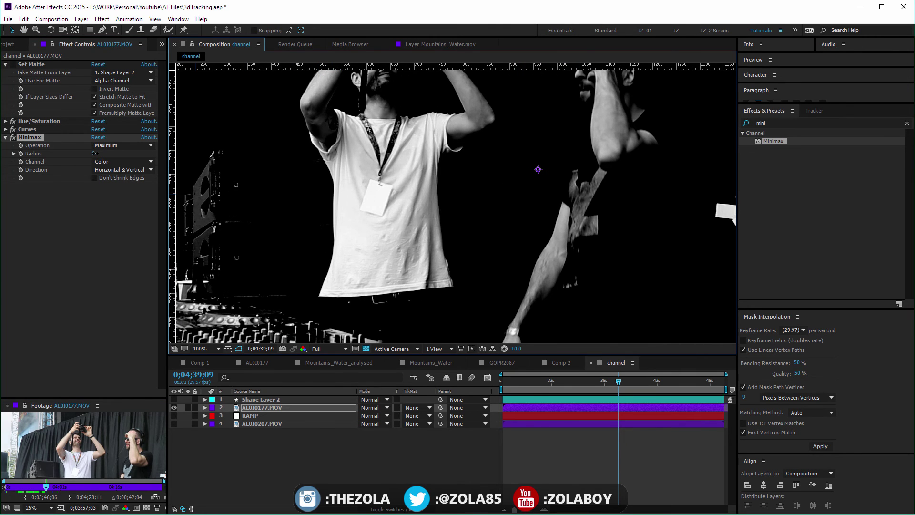
drag(95, 153, 97, 153)
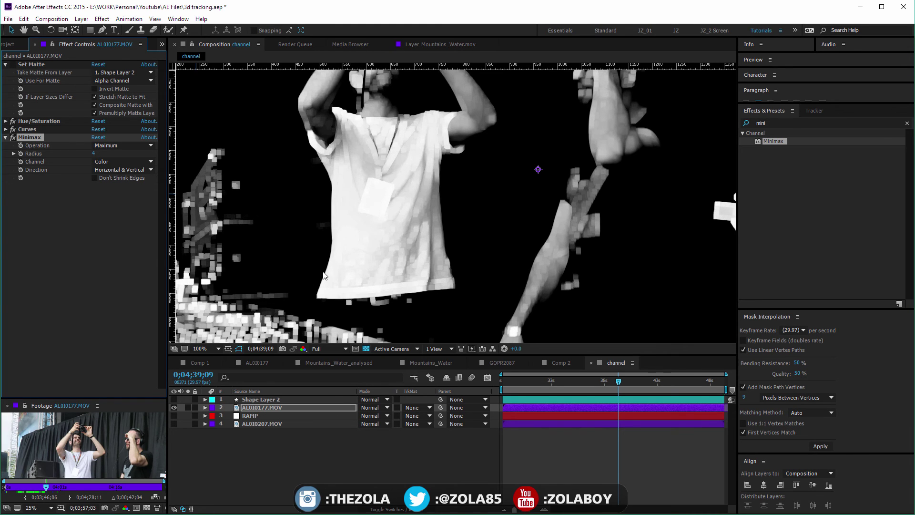
scroll(315, 138, up, 3)
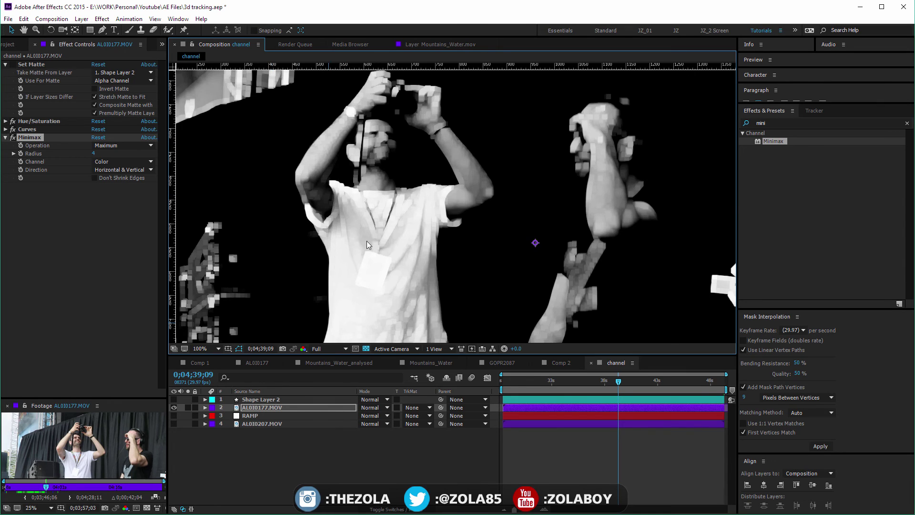
Set RAMP's track matte to Luma Matte "AL0I0177.MOV" and return the matte layer's Minimax radius to 0
click(335, 416)
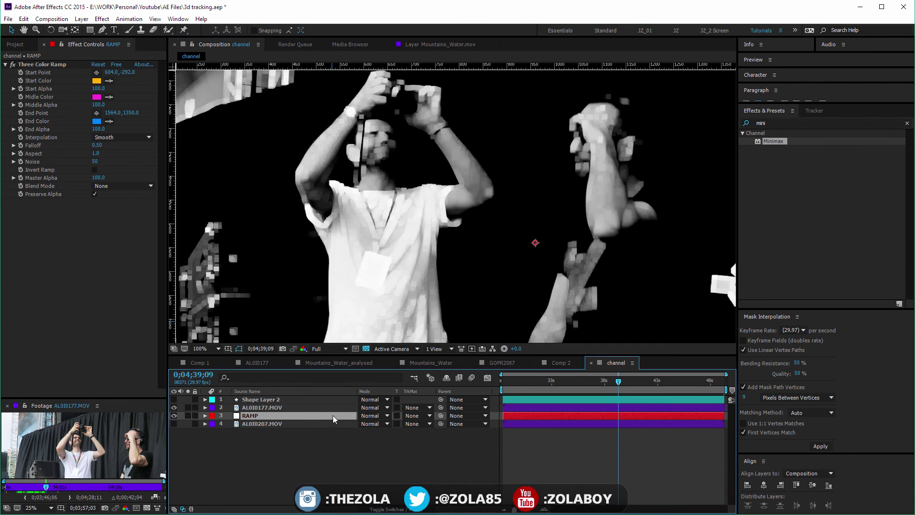
click(416, 415)
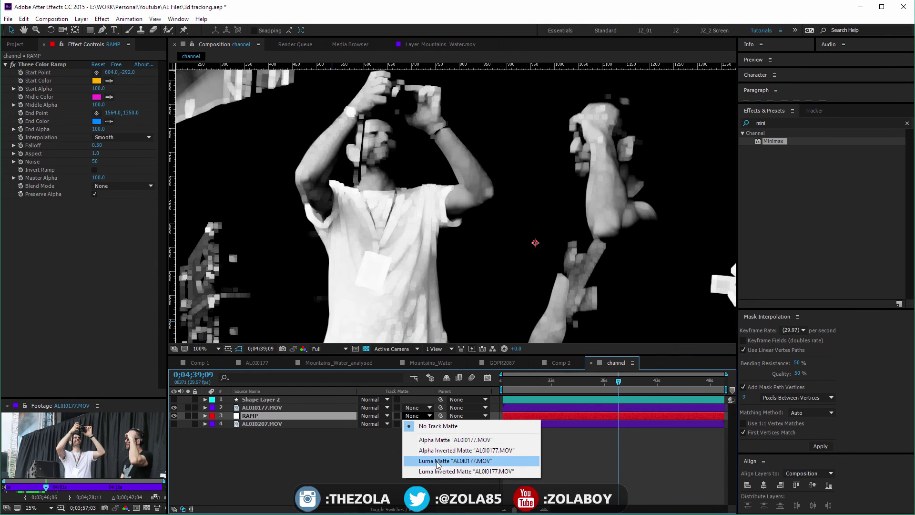
click(437, 461)
click(264, 407)
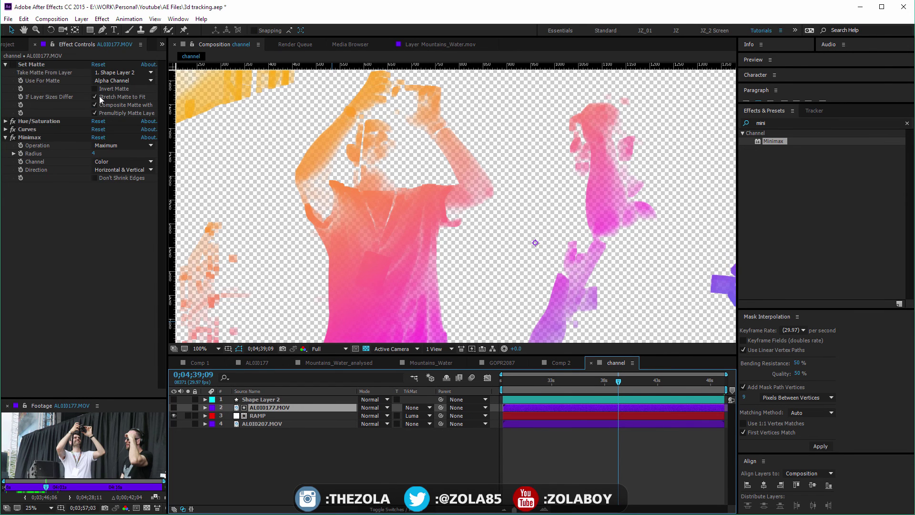
drag(89, 153, 61, 157)
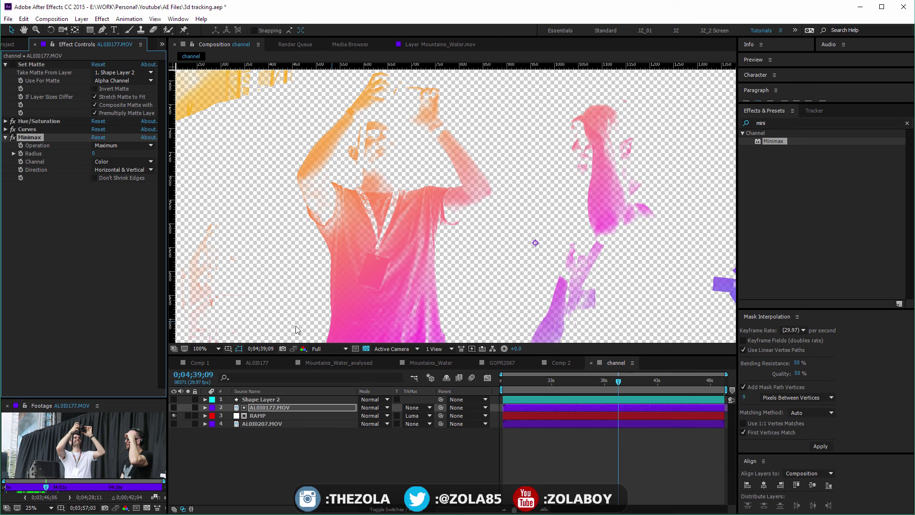
Clear the effects search, review the effects in the Channel category, and scrub the composition to 0;04;32;27
click(907, 123)
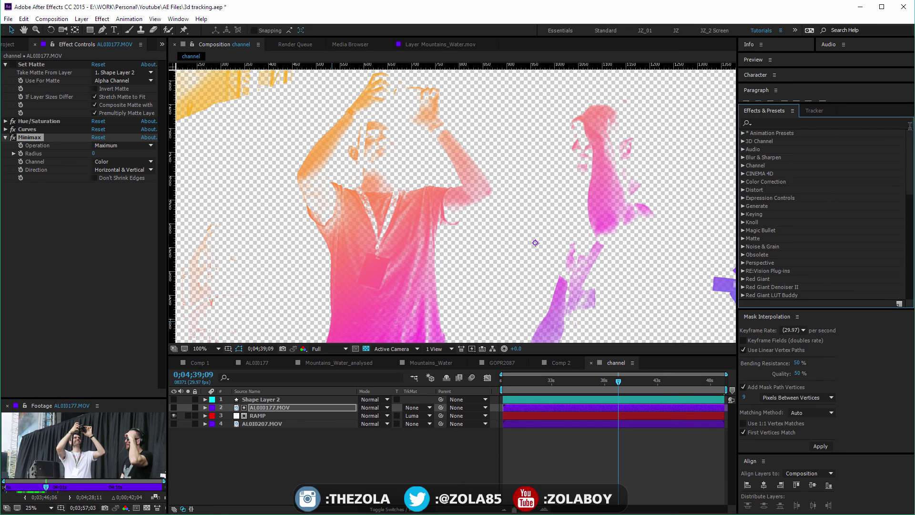
click(742, 165)
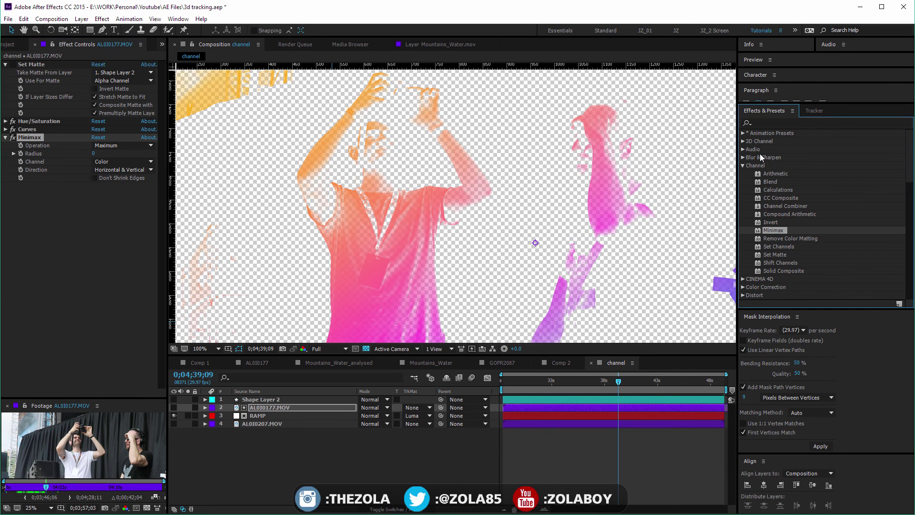
click(770, 173)
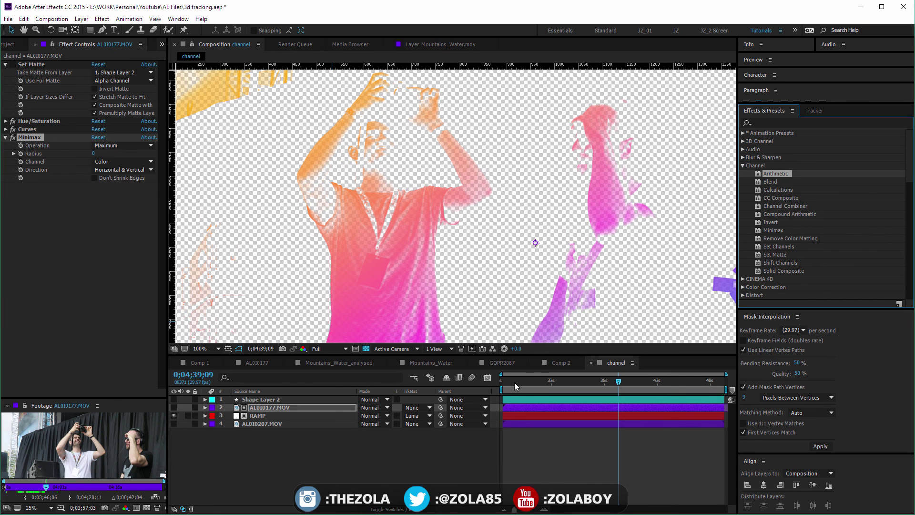
drag(514, 382, 550, 382)
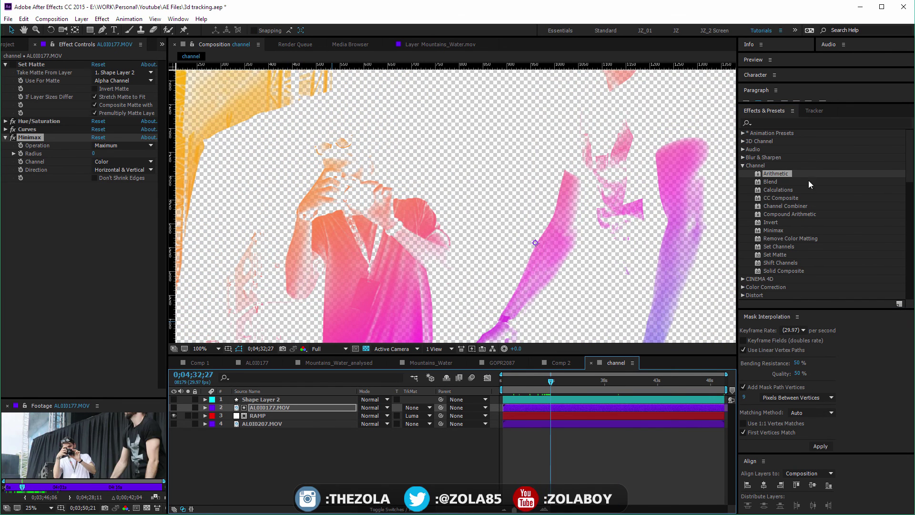
click(742, 165)
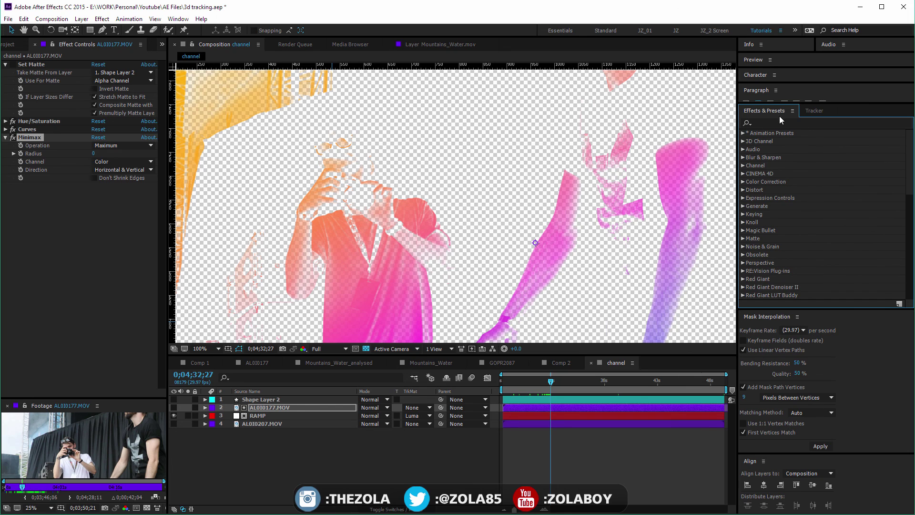
Delete all effects from AL0I0177.MOV and set RAMP's track matte to No Track Matte
click(38, 76)
key(ctrl+a)
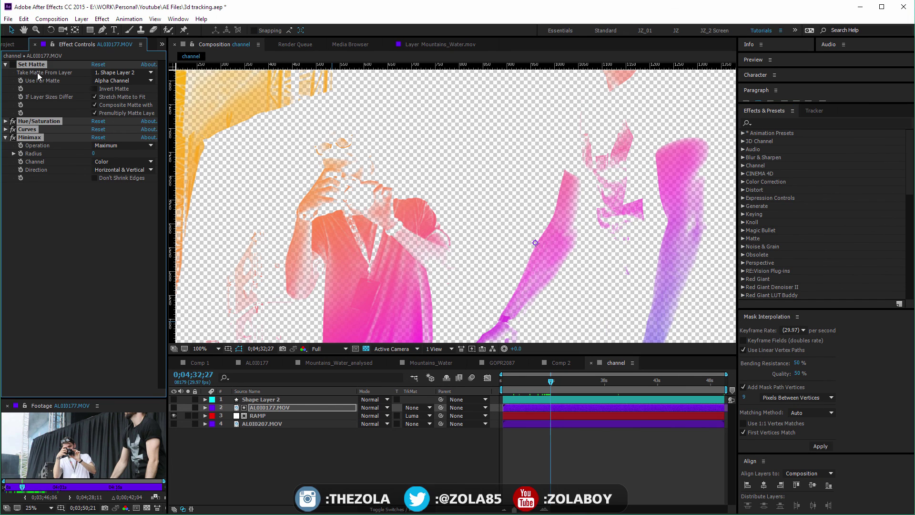
key(Delete)
click(298, 432)
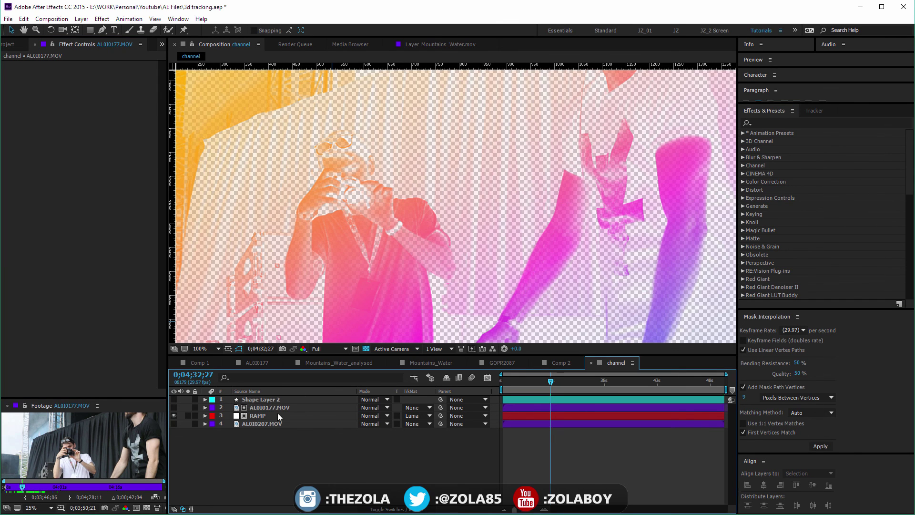
click(419, 415)
click(423, 429)
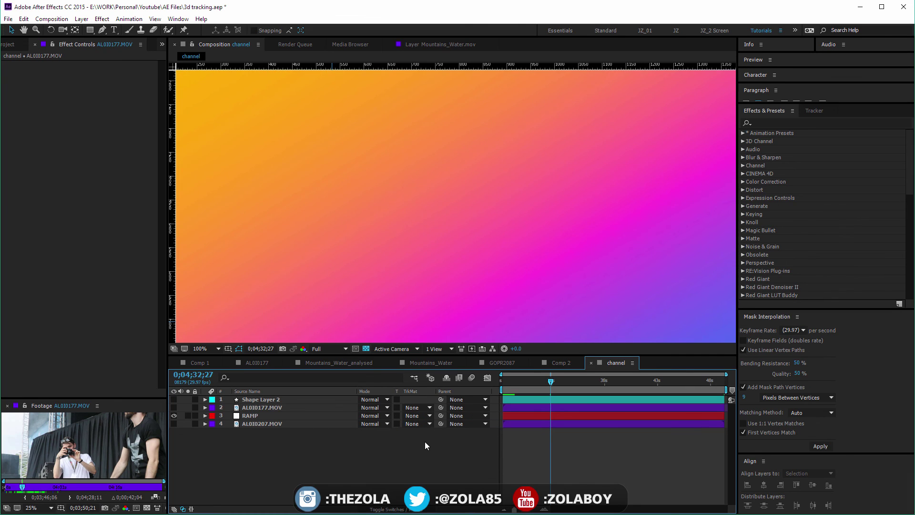
Select AL0I0177.MOV and show the whole composition frame at 50% in a taller viewer
click(285, 407)
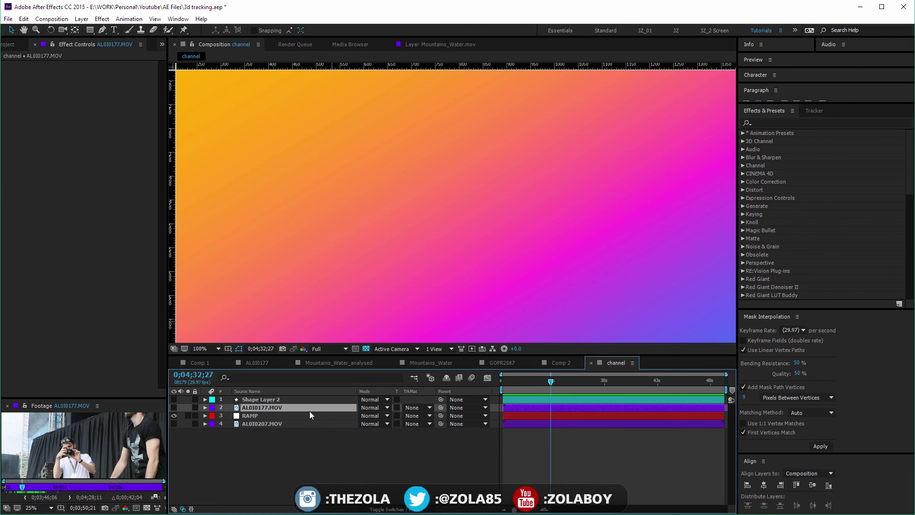
key(comma)
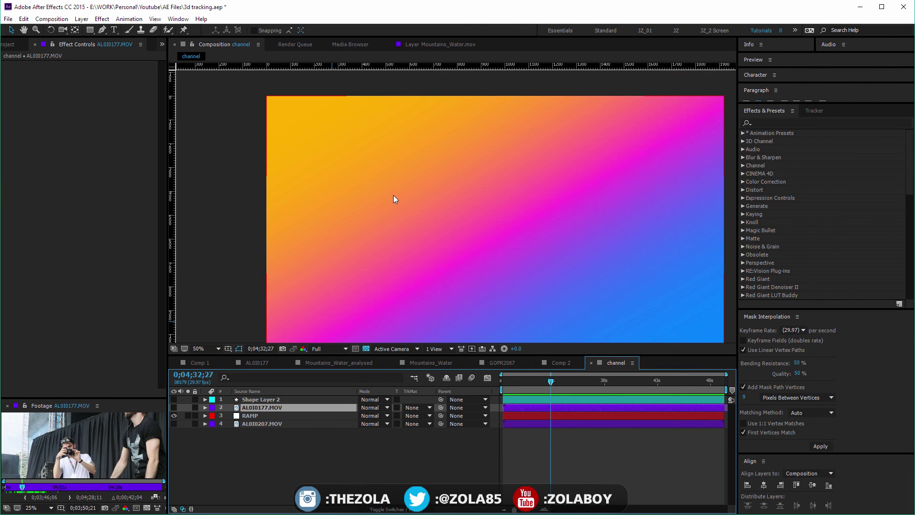
key(h)
drag(407, 176, 367, 162)
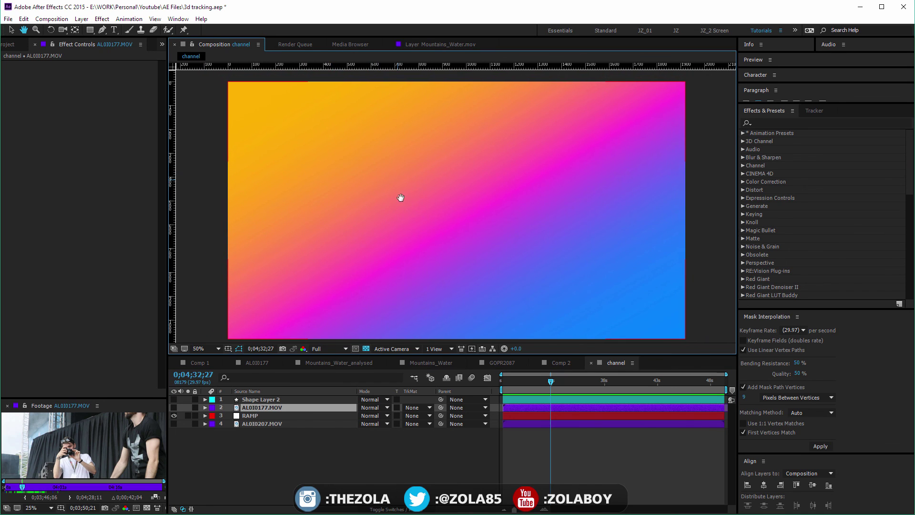
key(v)
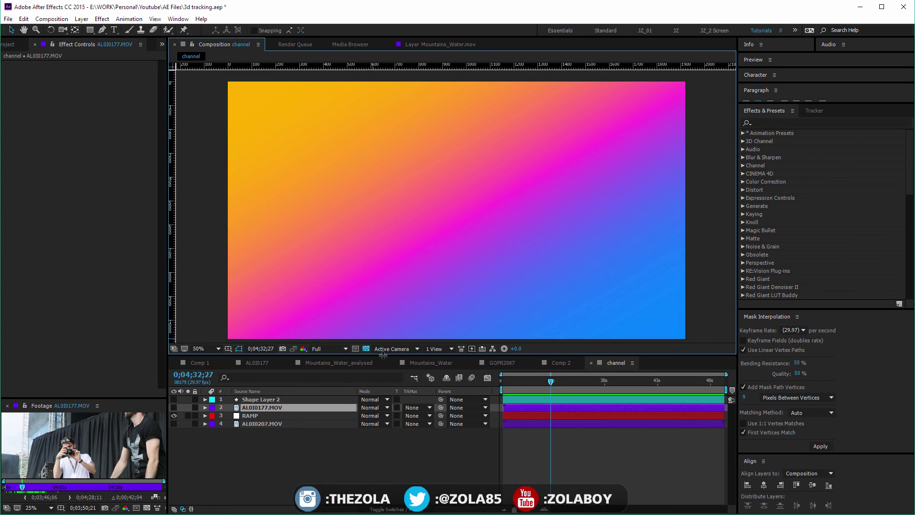
drag(383, 354, 383, 373)
key(h)
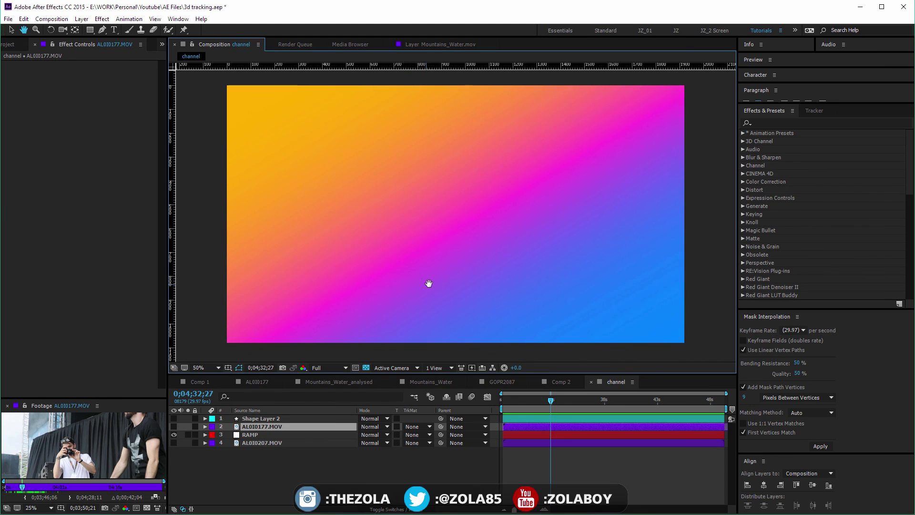
key(v)
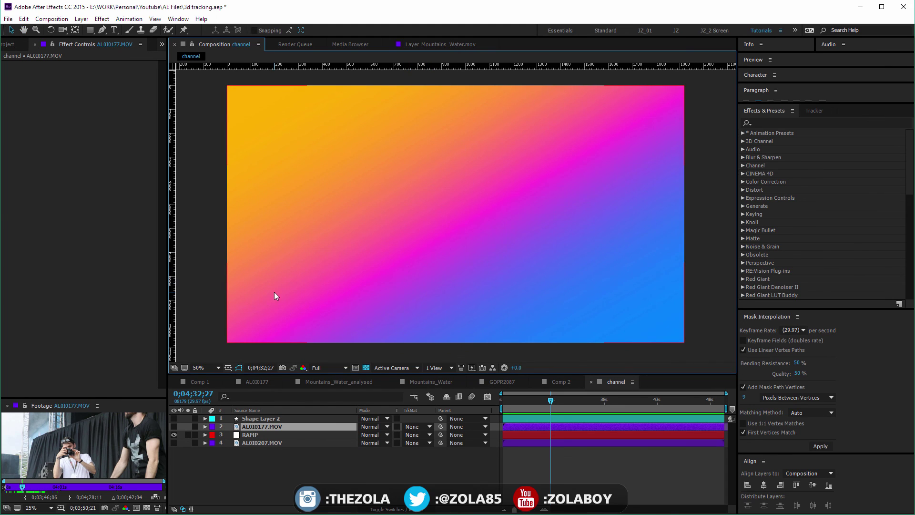